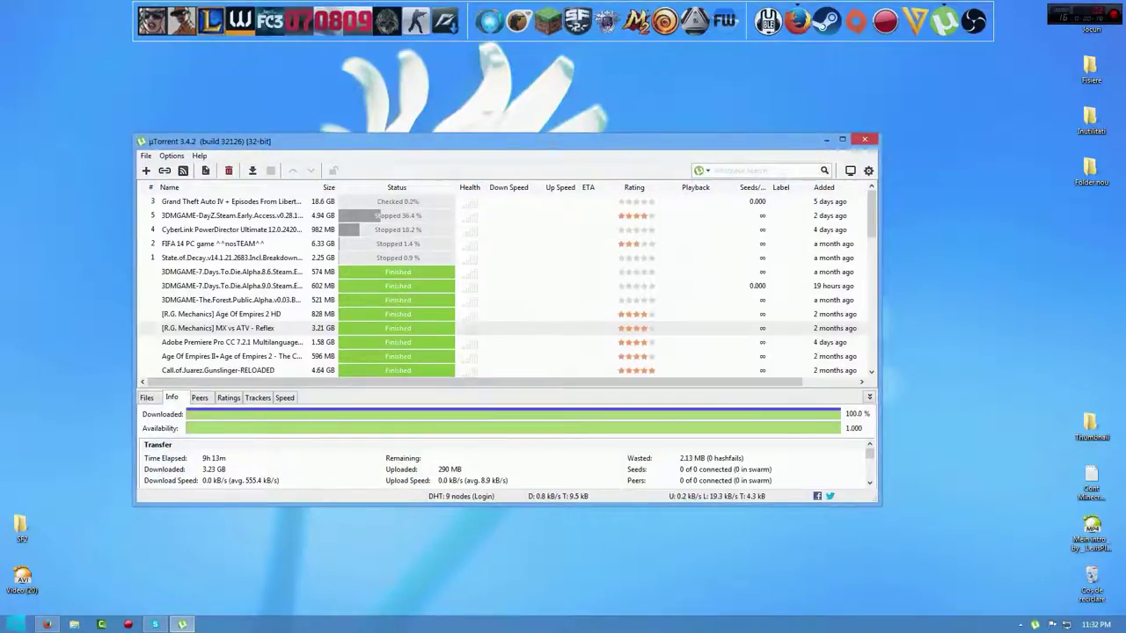
left_click_drag(554, 149, 573, 126)
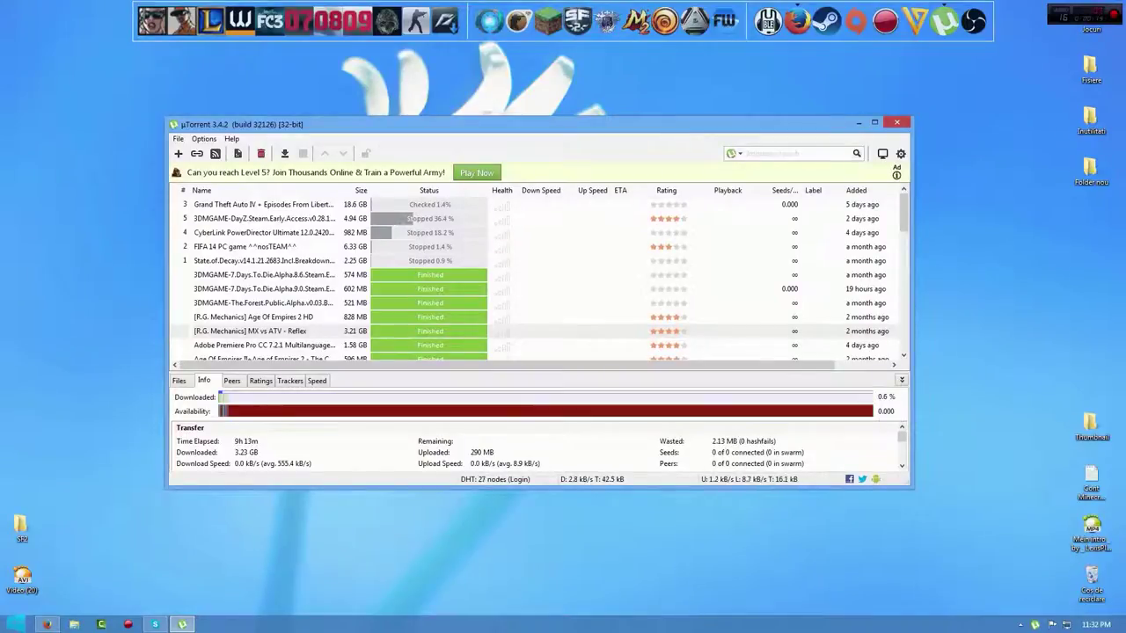
right_click(431, 208)
left_click(454, 347)
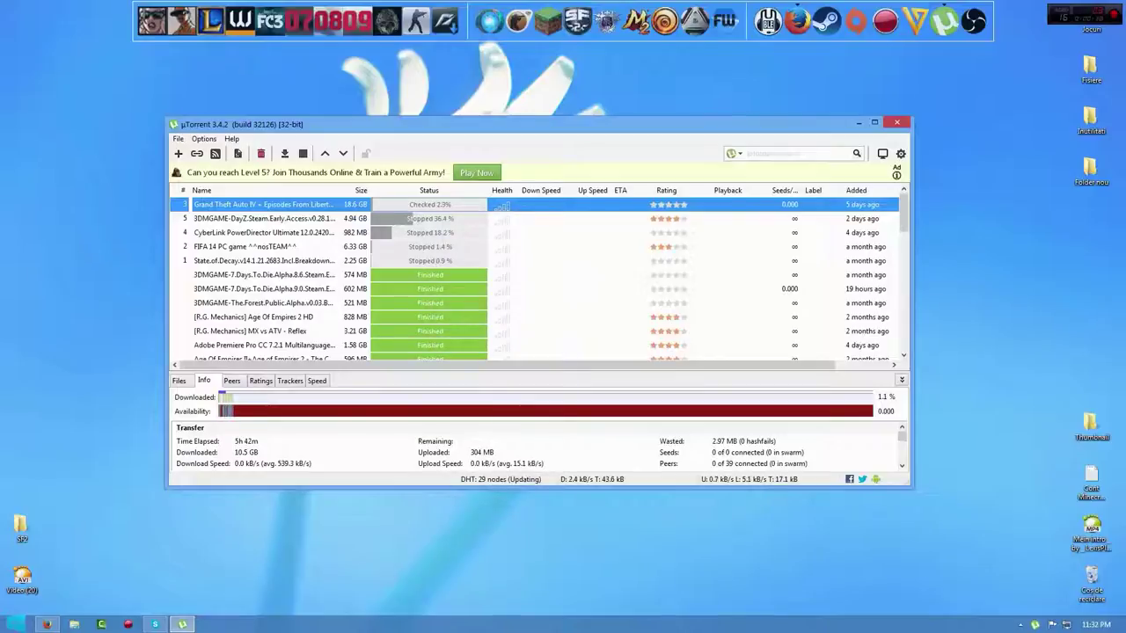
left_click(429, 288)
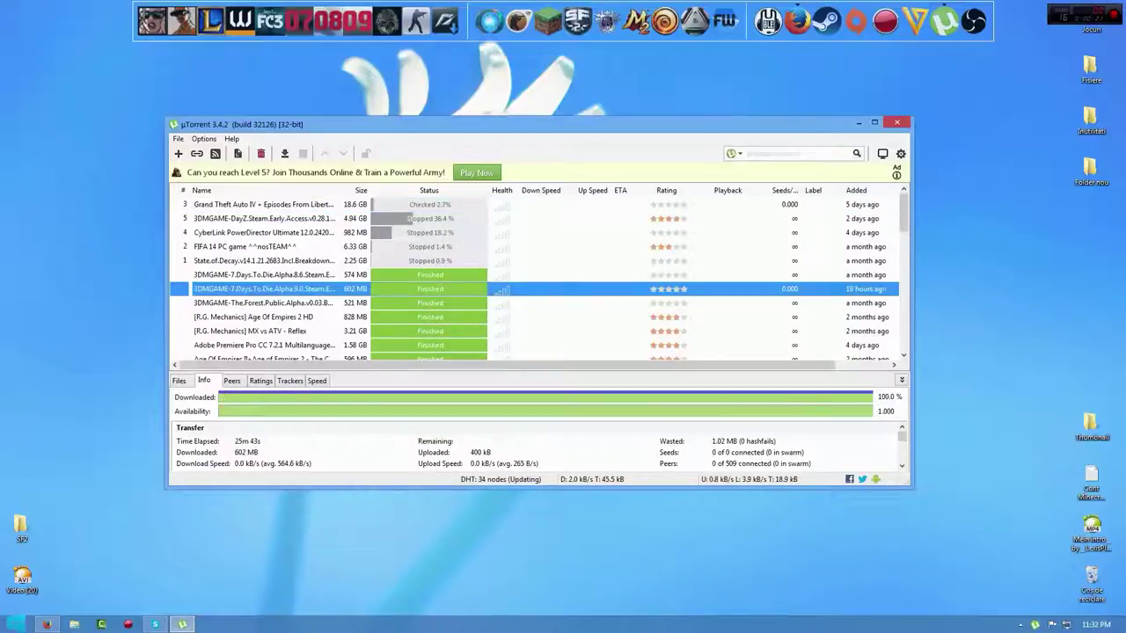
scroll(429, 289, "down", 4)
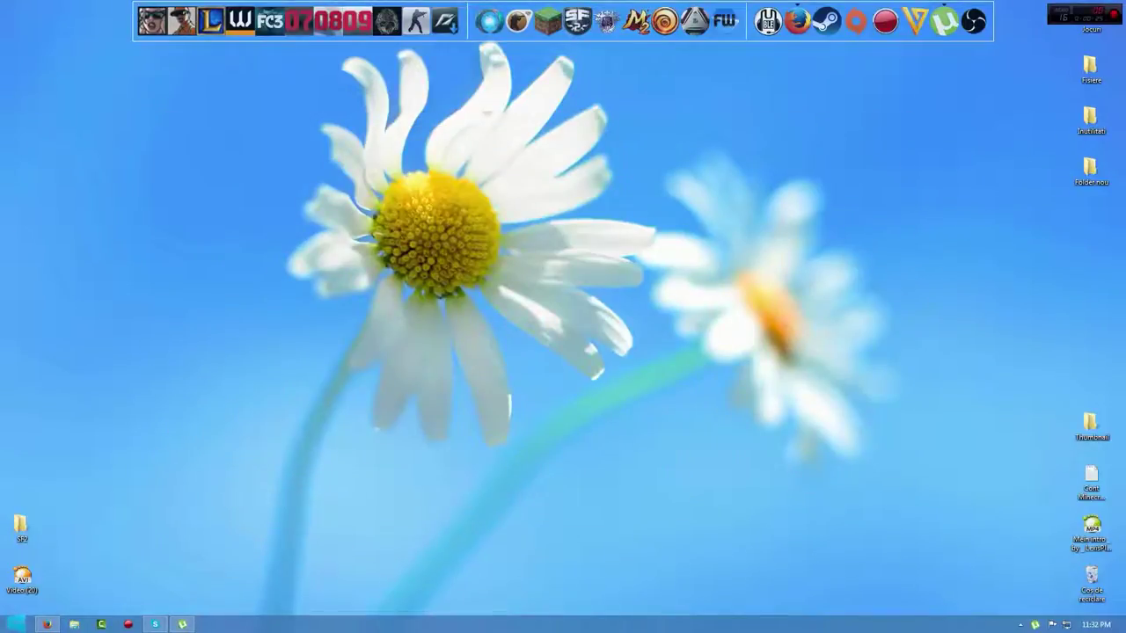
- Switch to Firefox and examine the server list on dayzlist.tk, from the page header down to the community-hosted servers
left_click(46, 625)
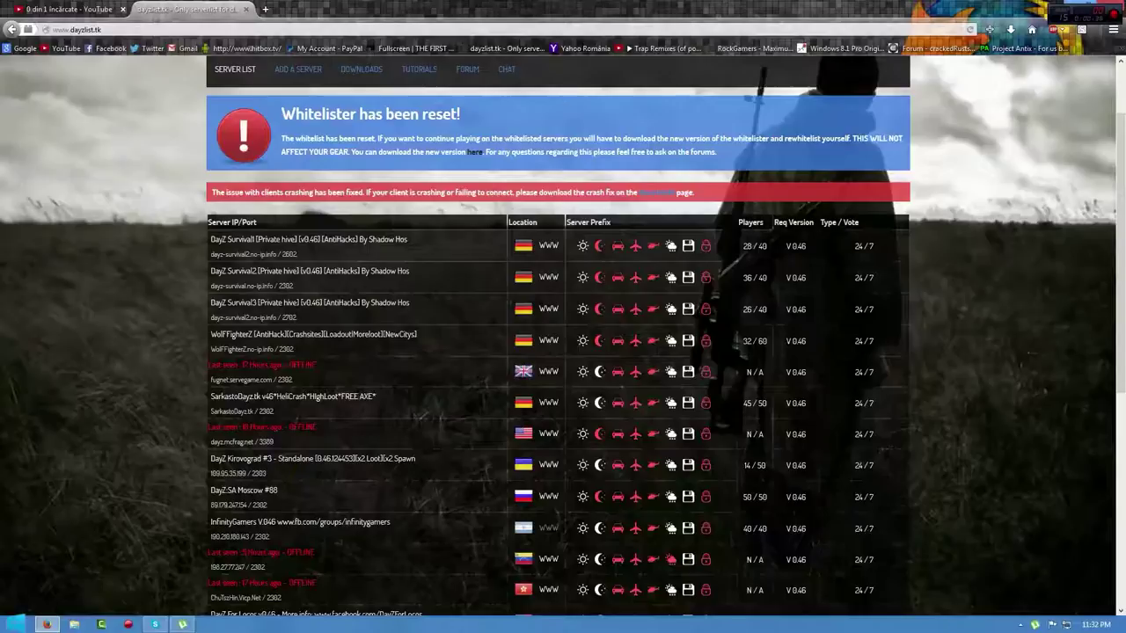
left_click(62, 7)
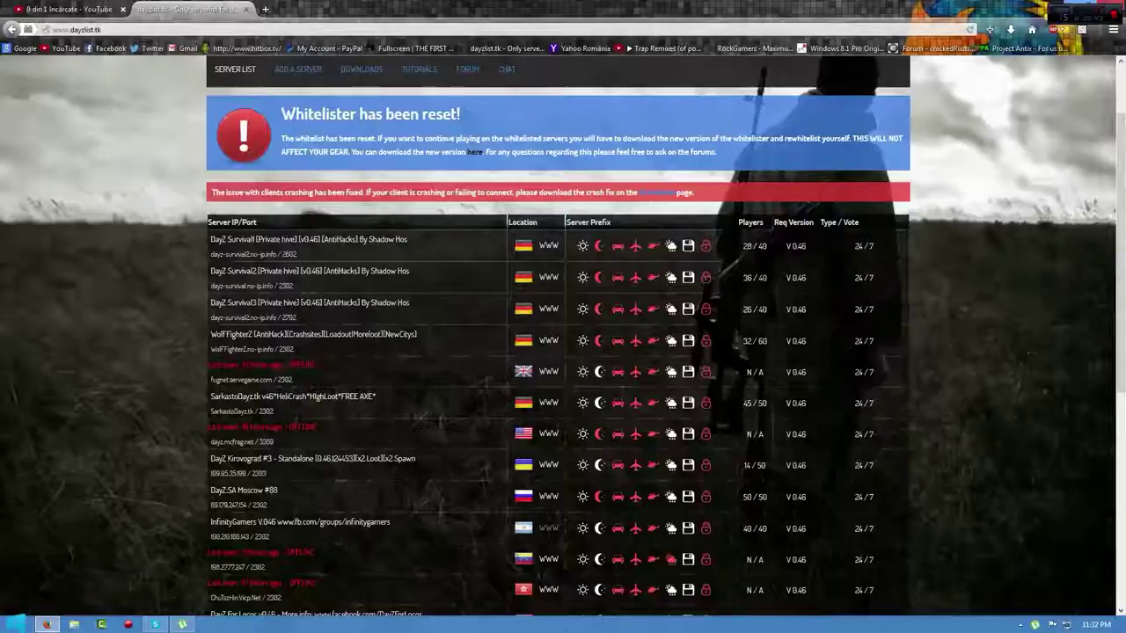
key("ctrl+Tab")
scroll(348, 112, "up", 1)
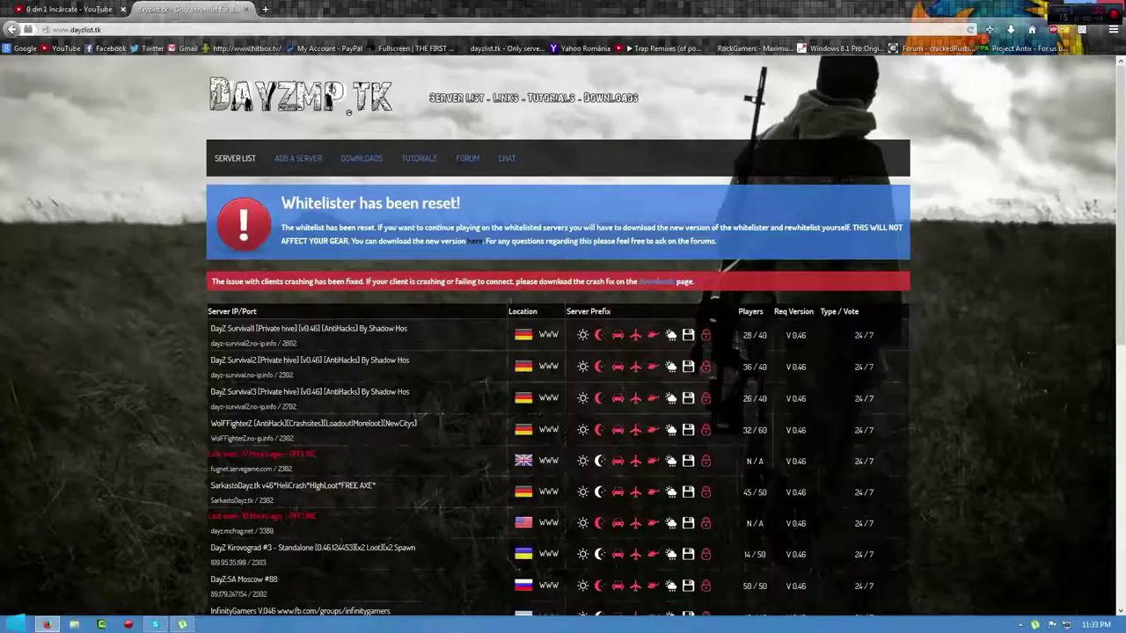
scroll(348, 112, "down", 5)
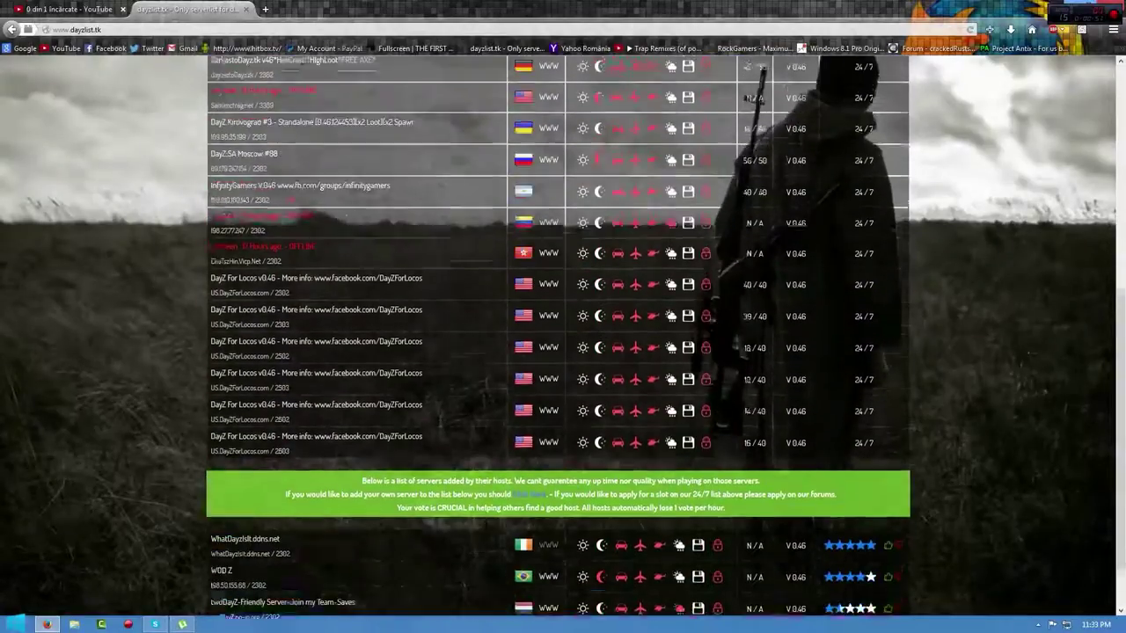
scroll(558, 336, "up", 1)
scroll(558, 336, "down", 4, "ctrl")
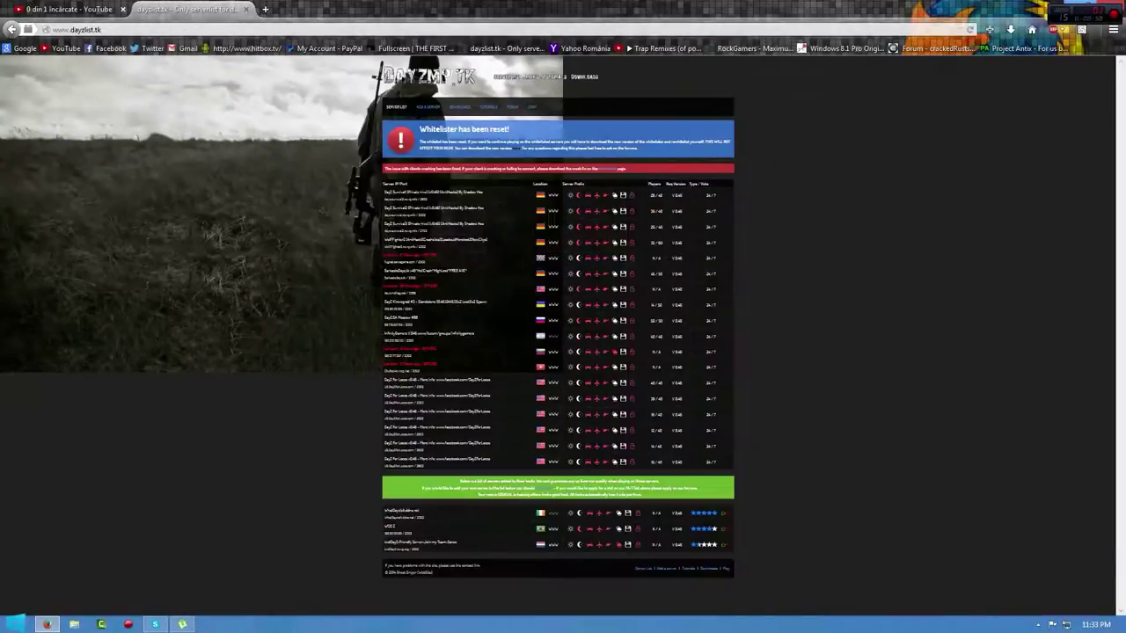
scroll(349, 111, "up", 5)
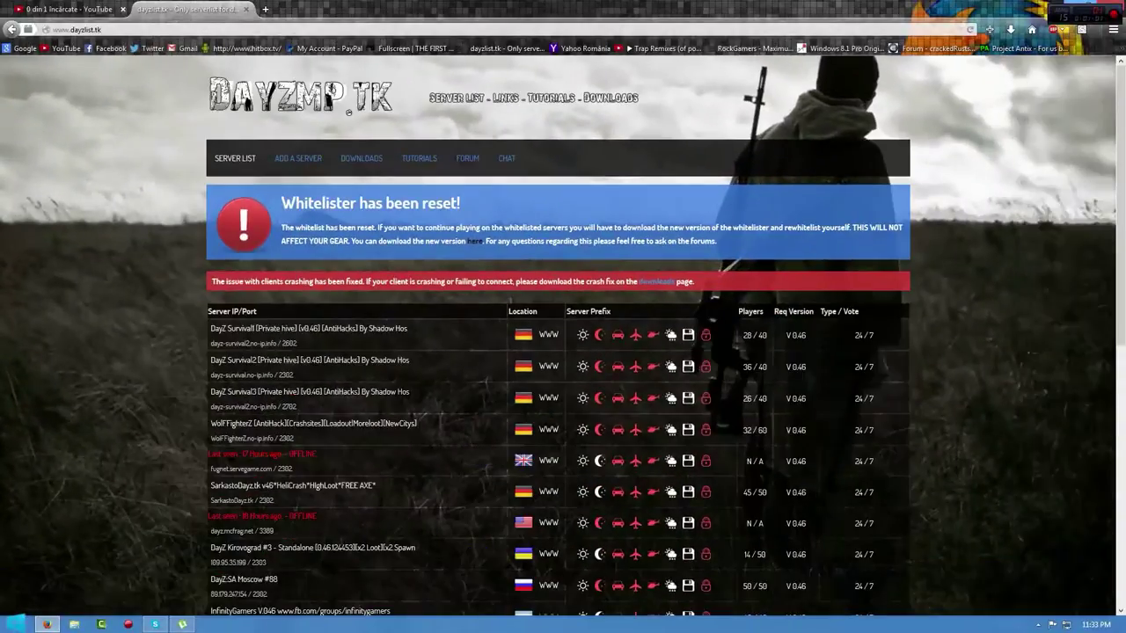
scroll(348, 111, "down", 6)
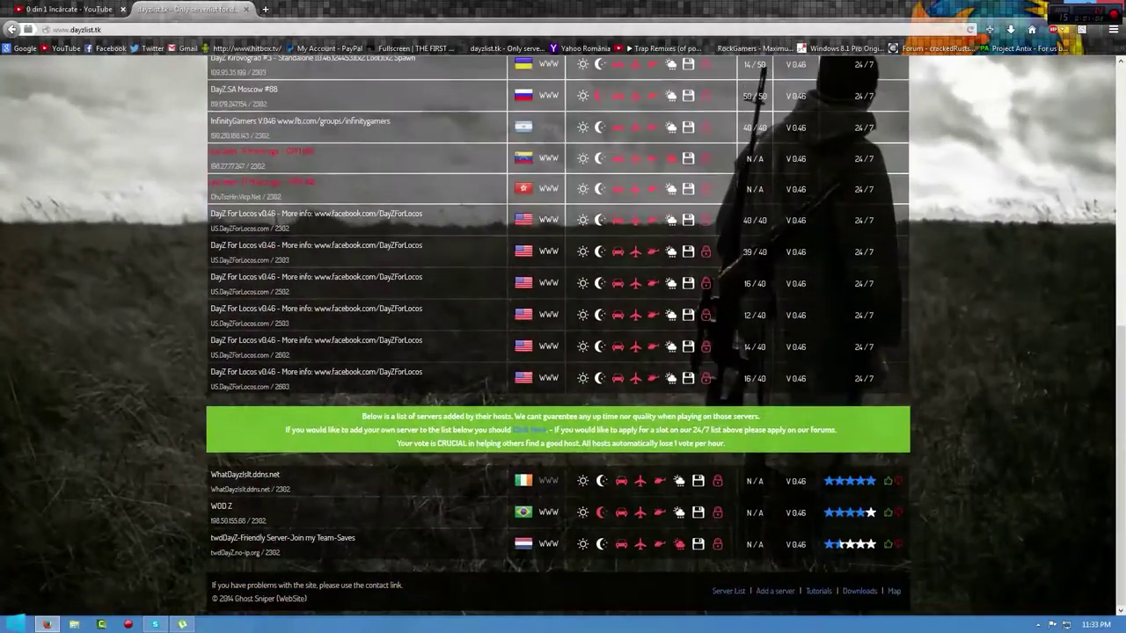
scroll(348, 111, "up", 7)
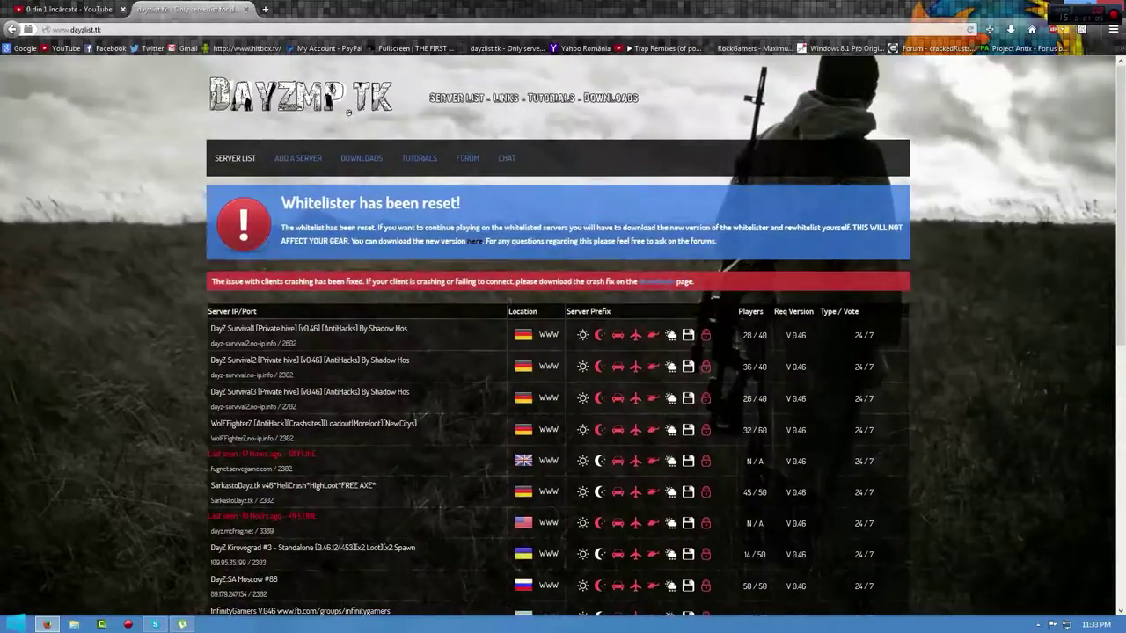
- View the site's page for adding a server, go to its downloads page and start the DayZ Standalone Version 0.46 download
left_click(299, 158)
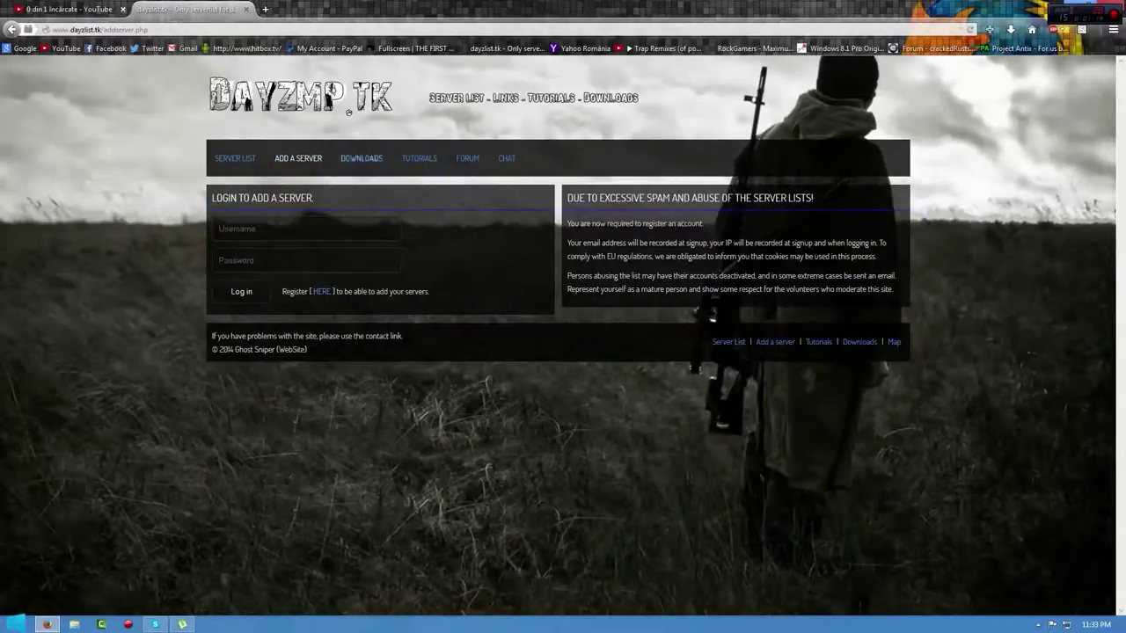
left_click(361, 158)
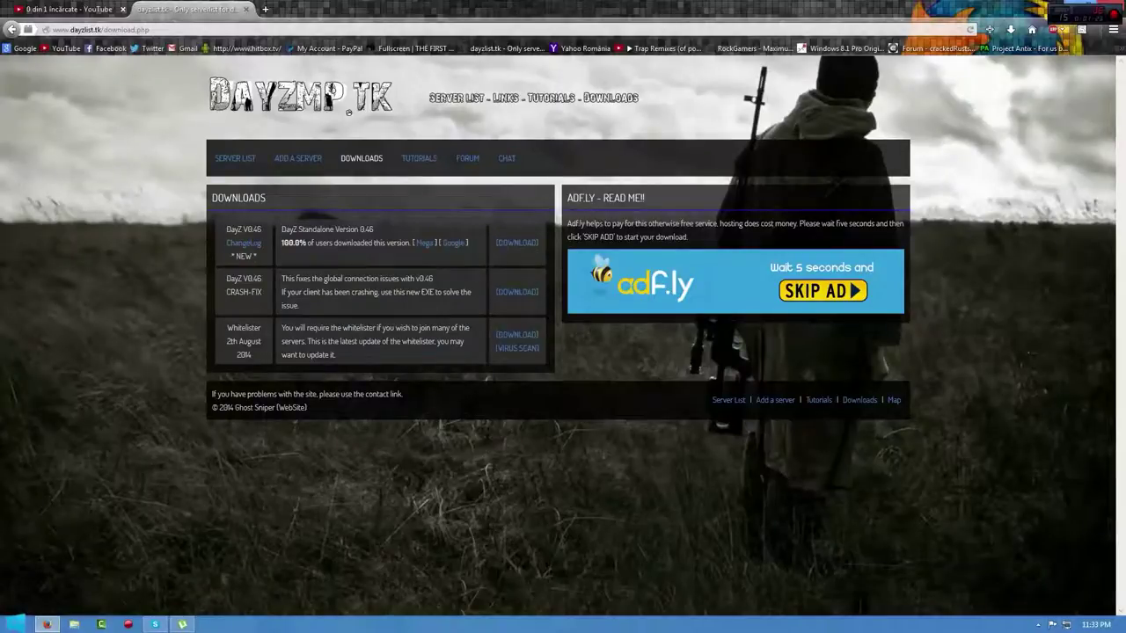
left_click_drag(232, 229, 261, 229)
left_click(231, 229)
left_click(517, 243)
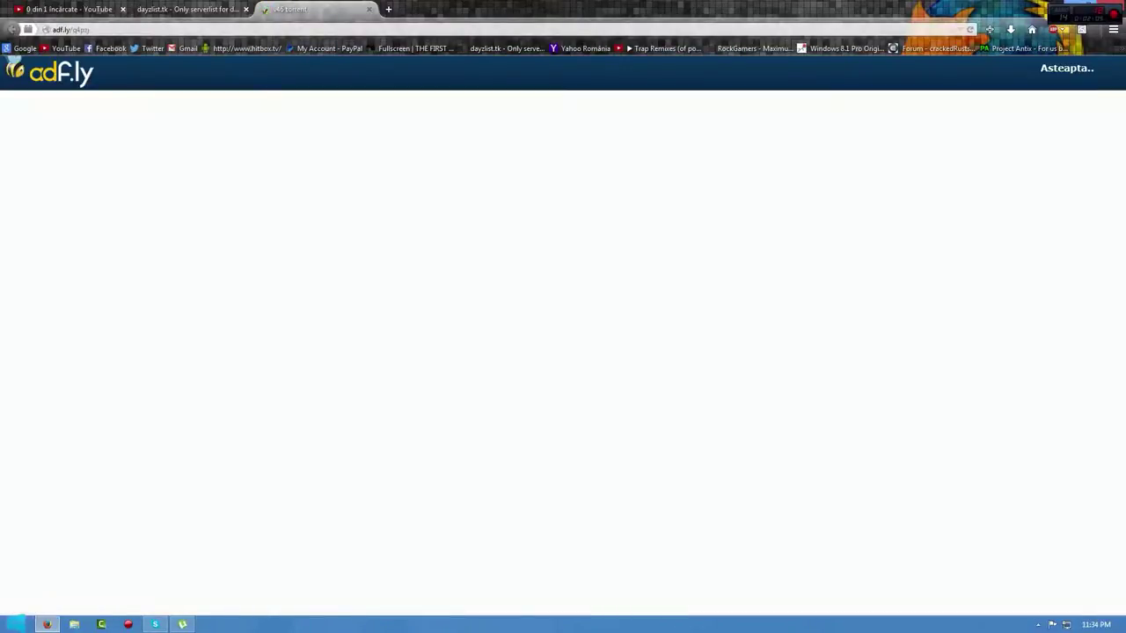
- Save the file DayZ+Standalone+v0.46+Final.zip.torrent to the Desktop from the adf.ly page and close that page
left_click(188, 8)
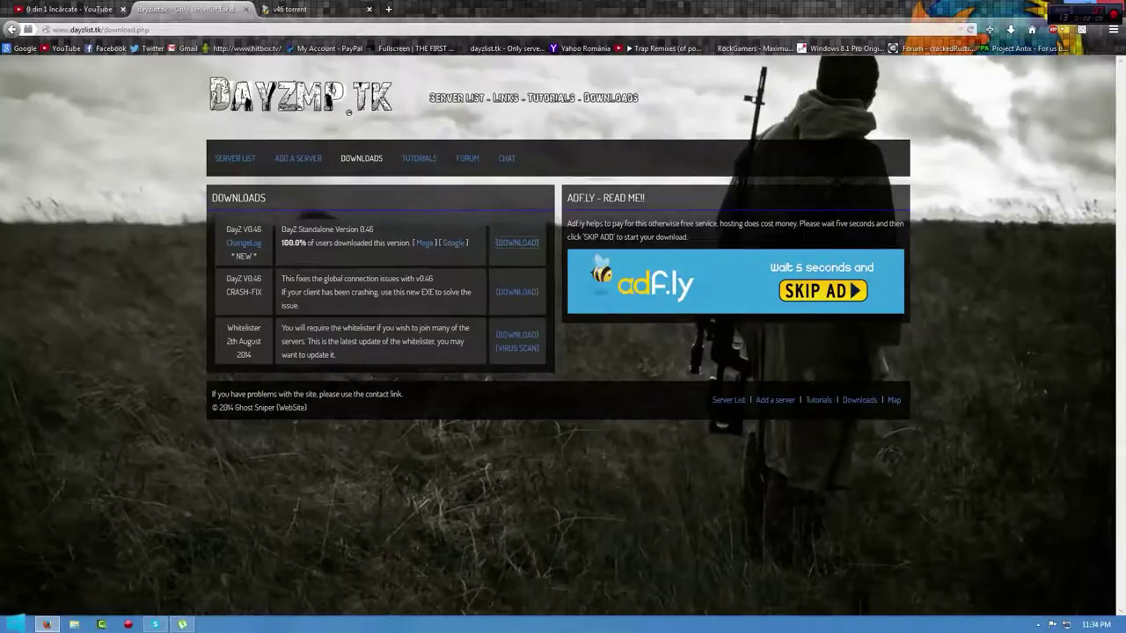
left_click(299, 10)
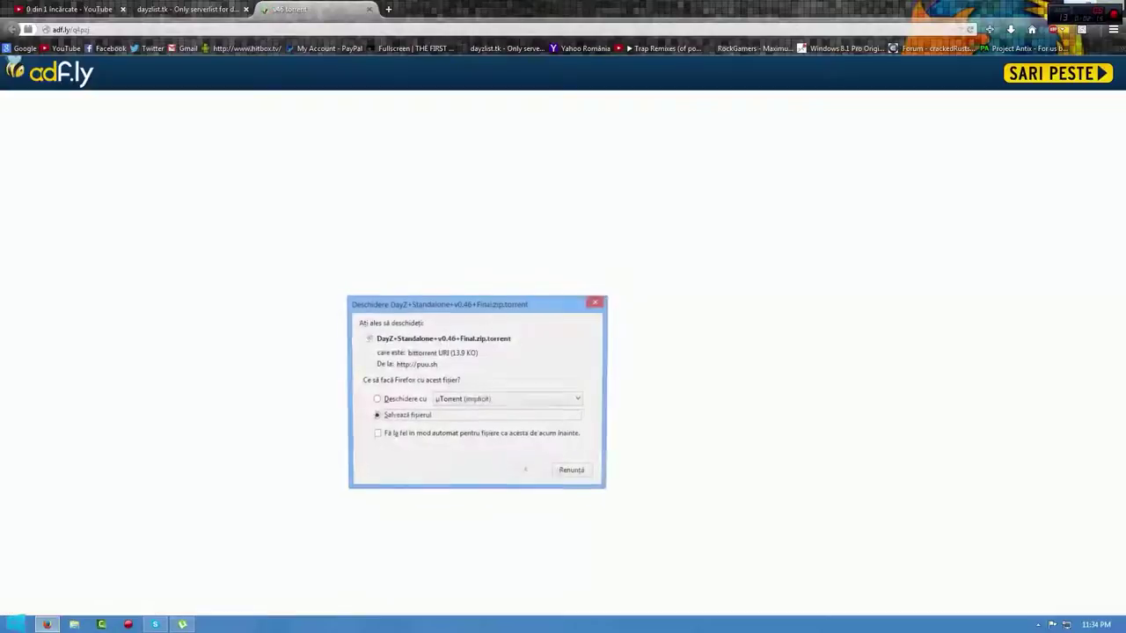
key("Return")
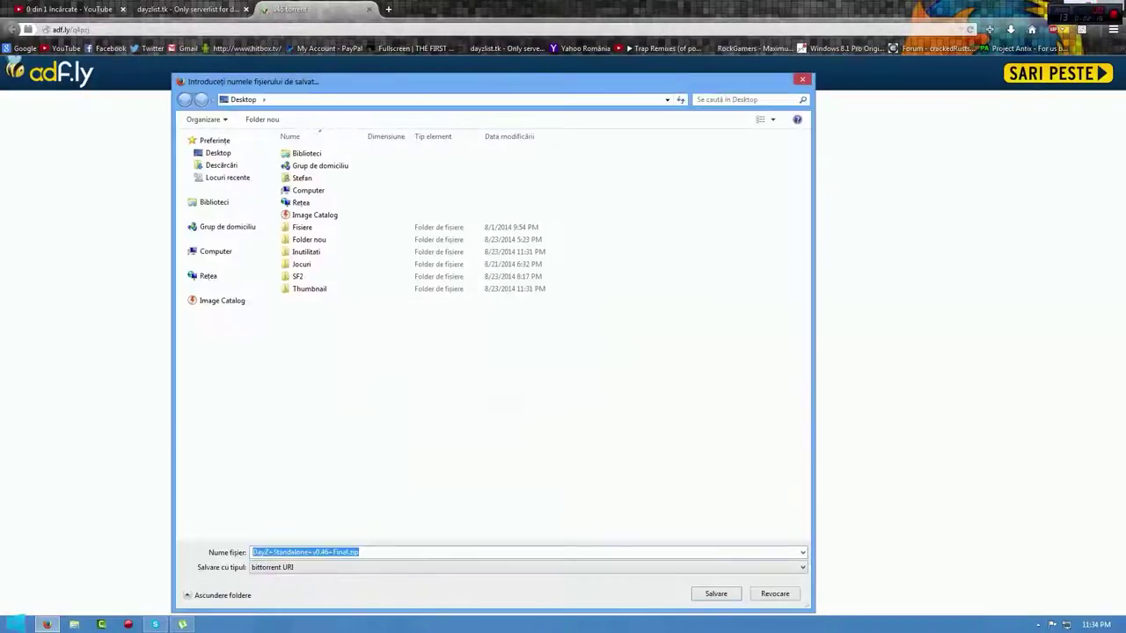
key("Return")
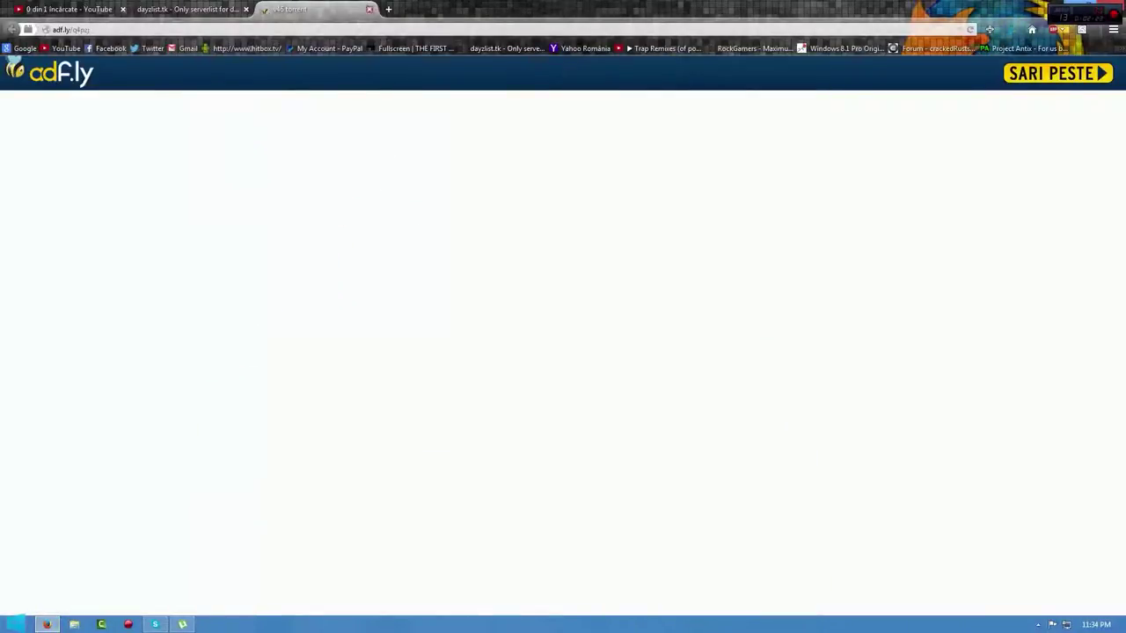
left_click(370, 9)
- Examine the computer's CPU and memory performance in Windows Task Manager, and close it
right_click(436, 624)
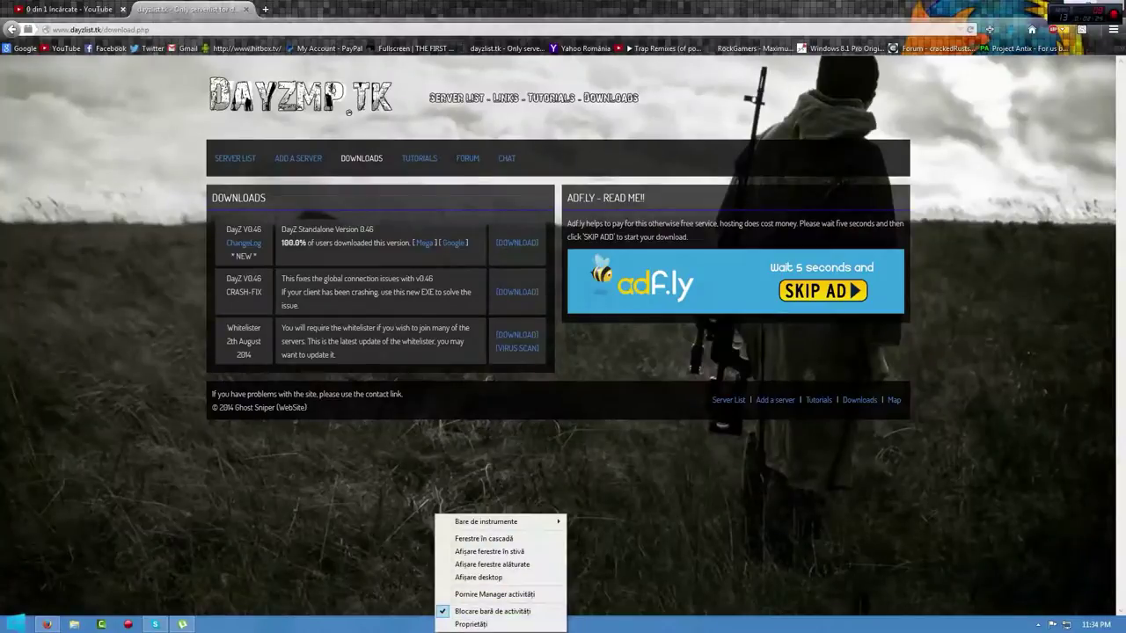
left_click(494, 594)
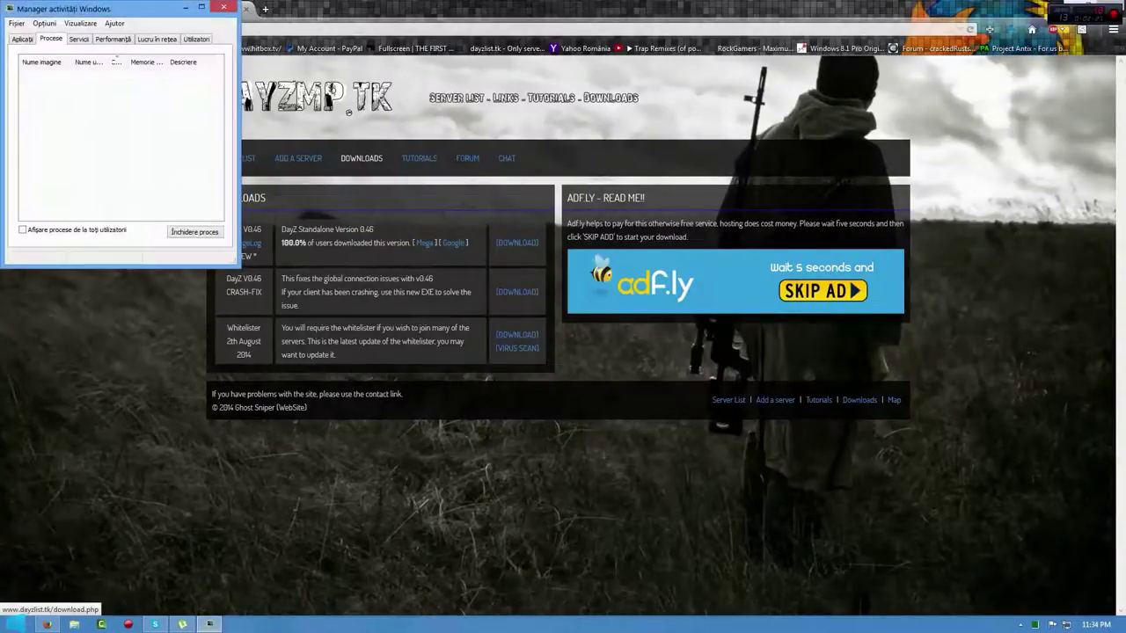
left_click(113, 39)
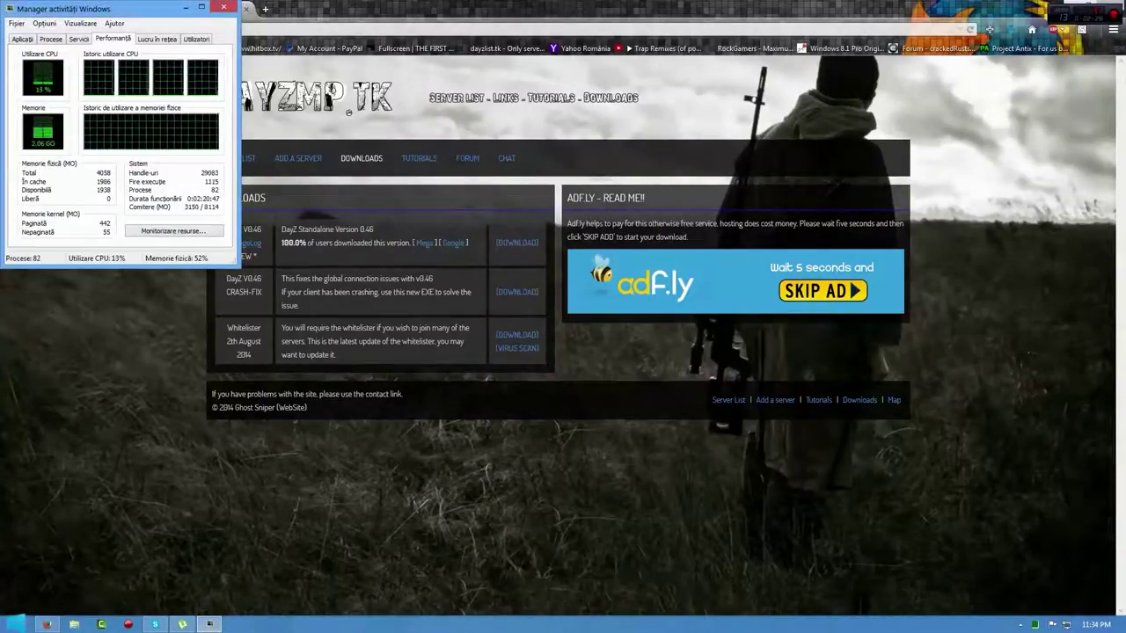
key("alt+F4")
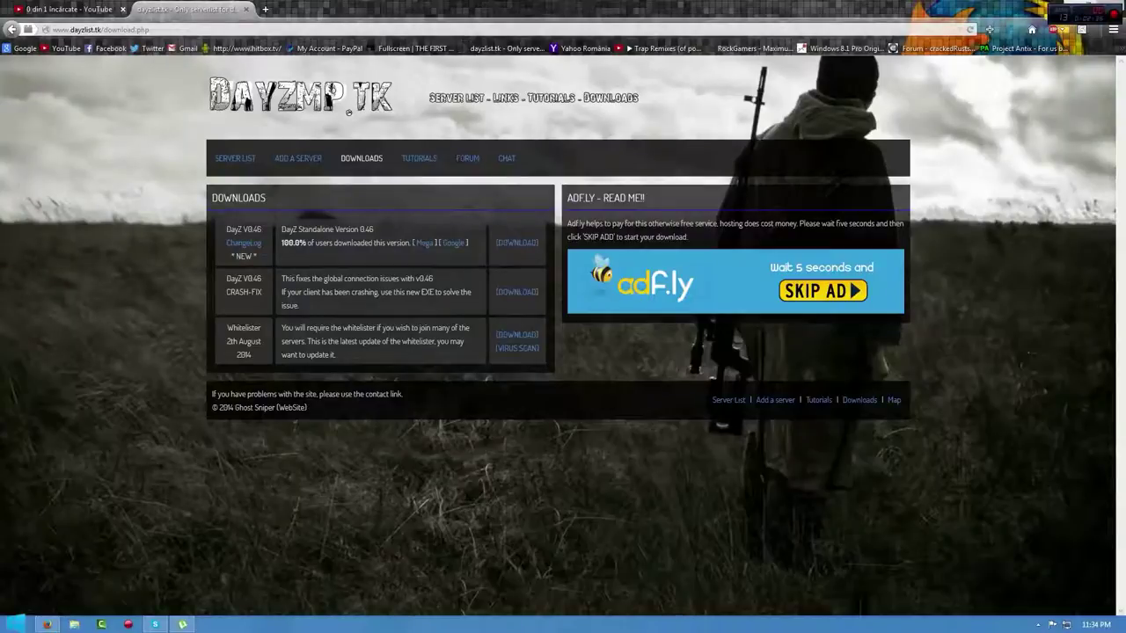
- Examine the computer's basic system information, including processor and installed RAM, and close the window
right_click(589, 621)
right_click(527, 624)
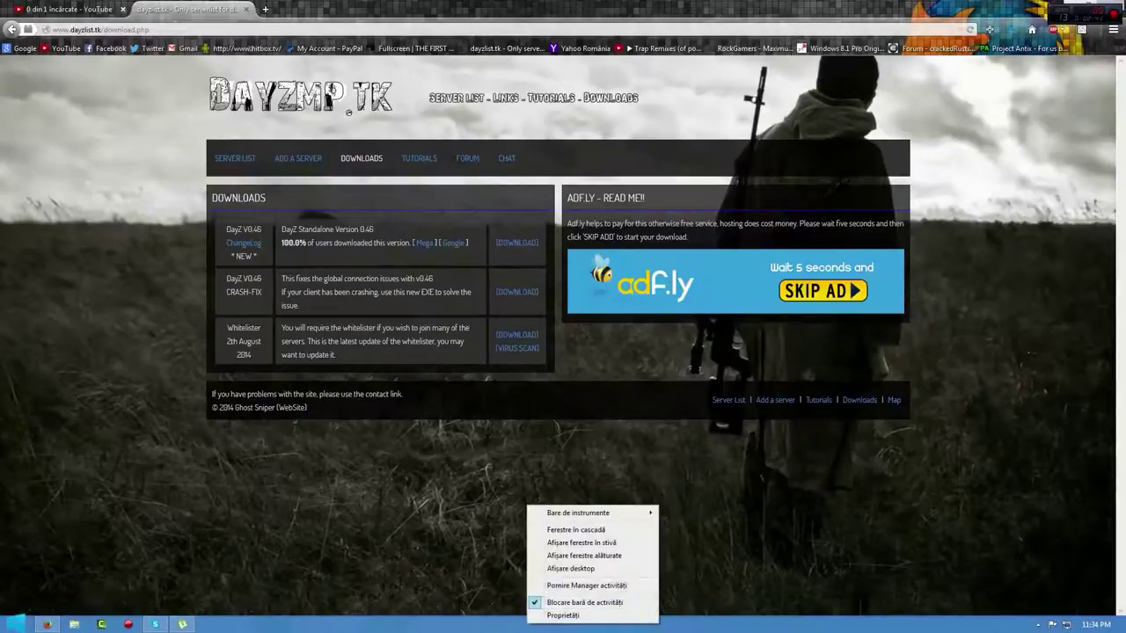
left_click(16, 625)
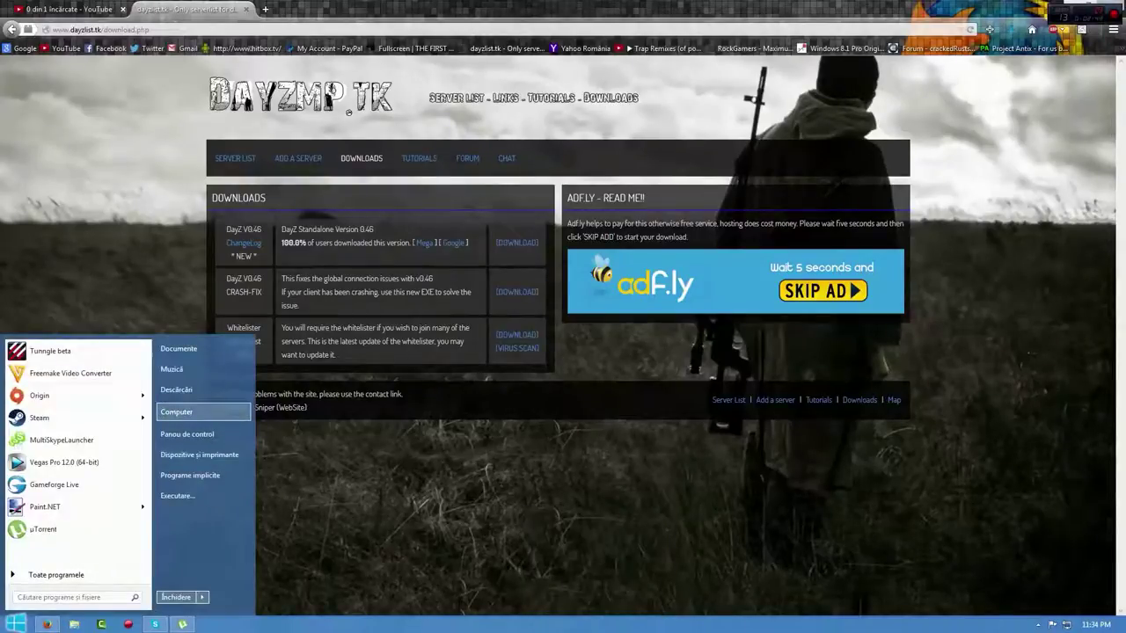
right_click(183, 411)
left_click(224, 490)
left_click(183, 411)
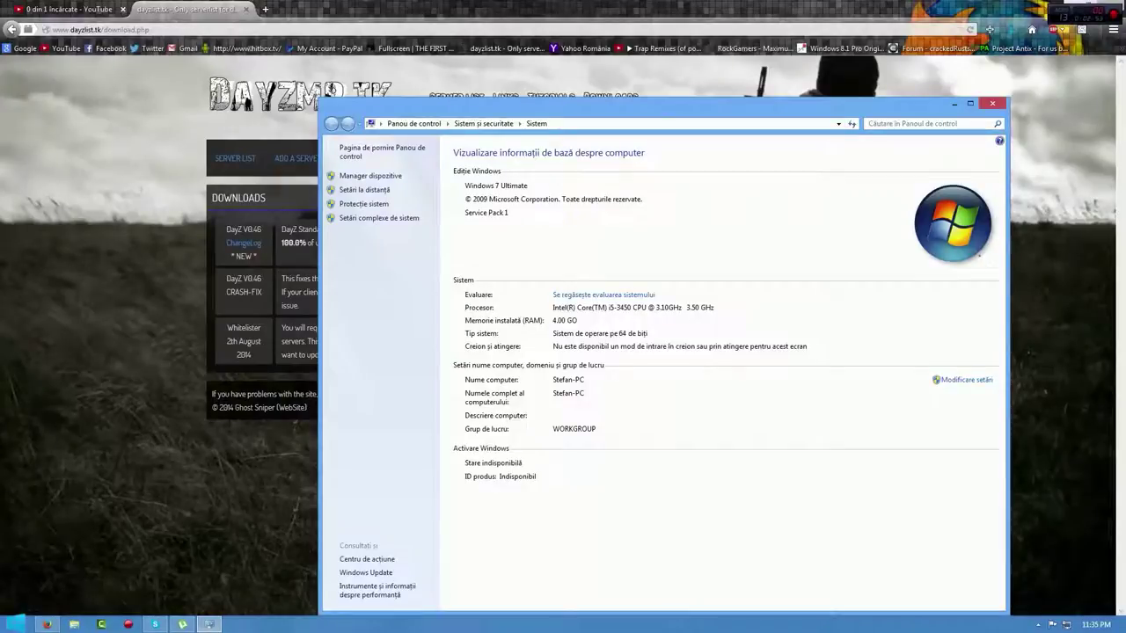
key("alt+F4")
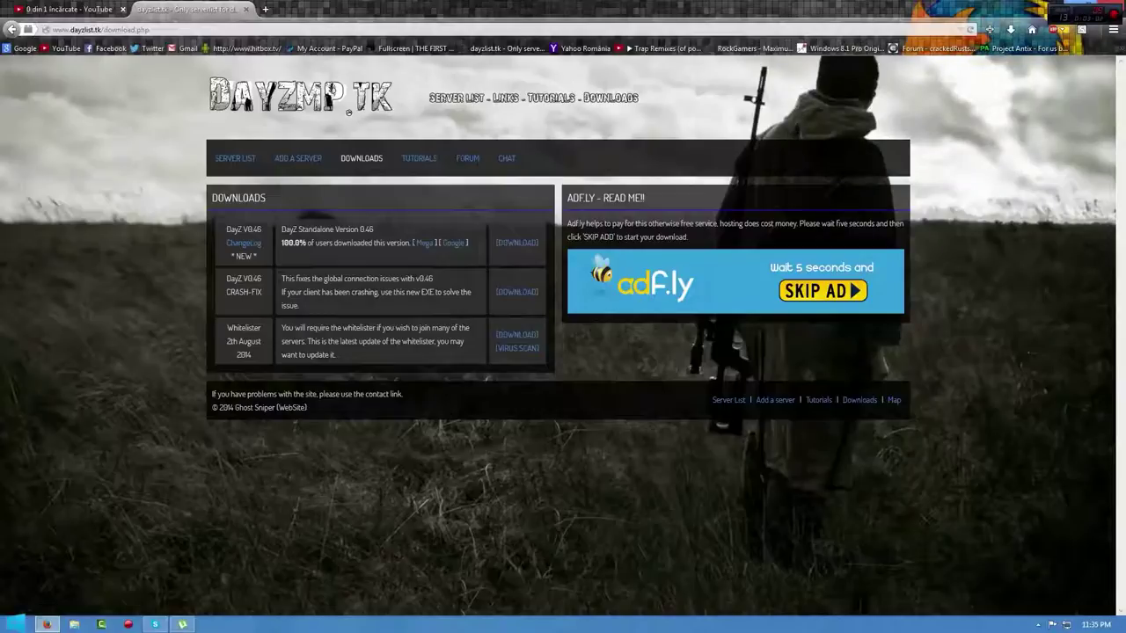
- Switch to µTorrent and add the DayZ Standalone v0.46 Final.zip torrent with the start option enabled
left_click(182, 625)
left_click(182, 625)
right_click(182, 624)
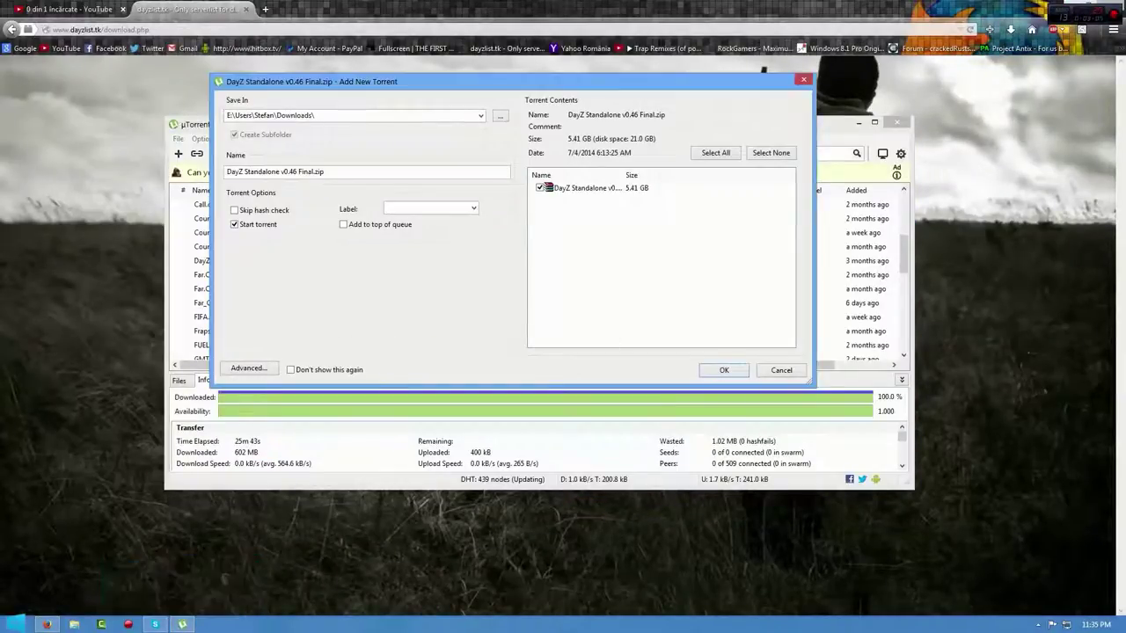
left_click_drag(415, 86, 448, 164)
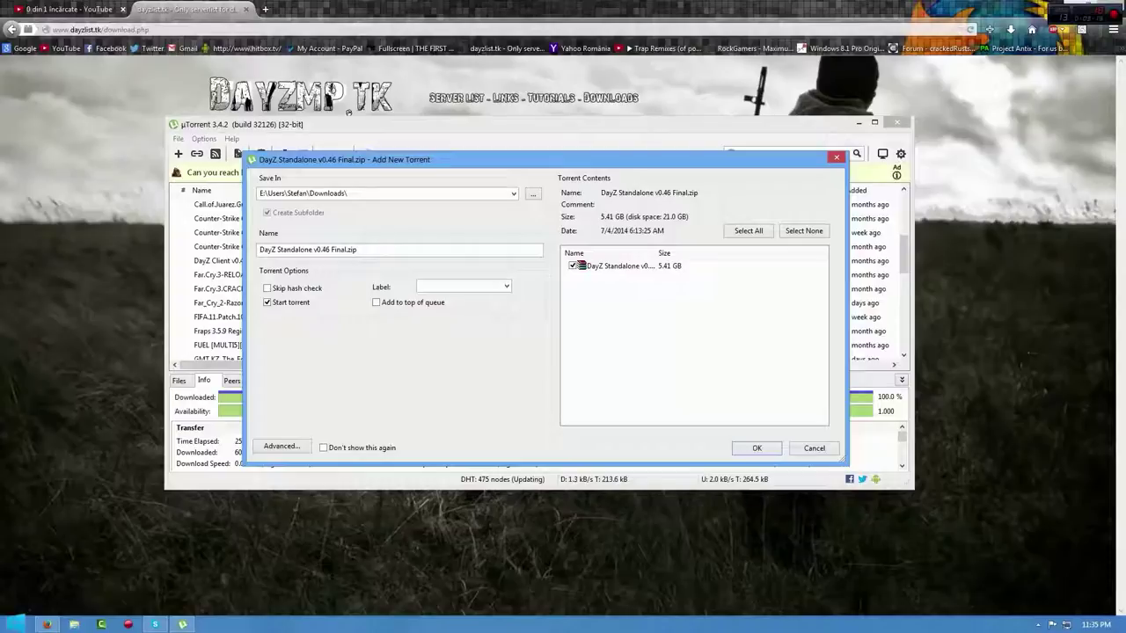
key("Return")
- Stop the DayZ Standalone v0.46 Final.zip torrent in the download list
scroll(537, 277, "down", 10)
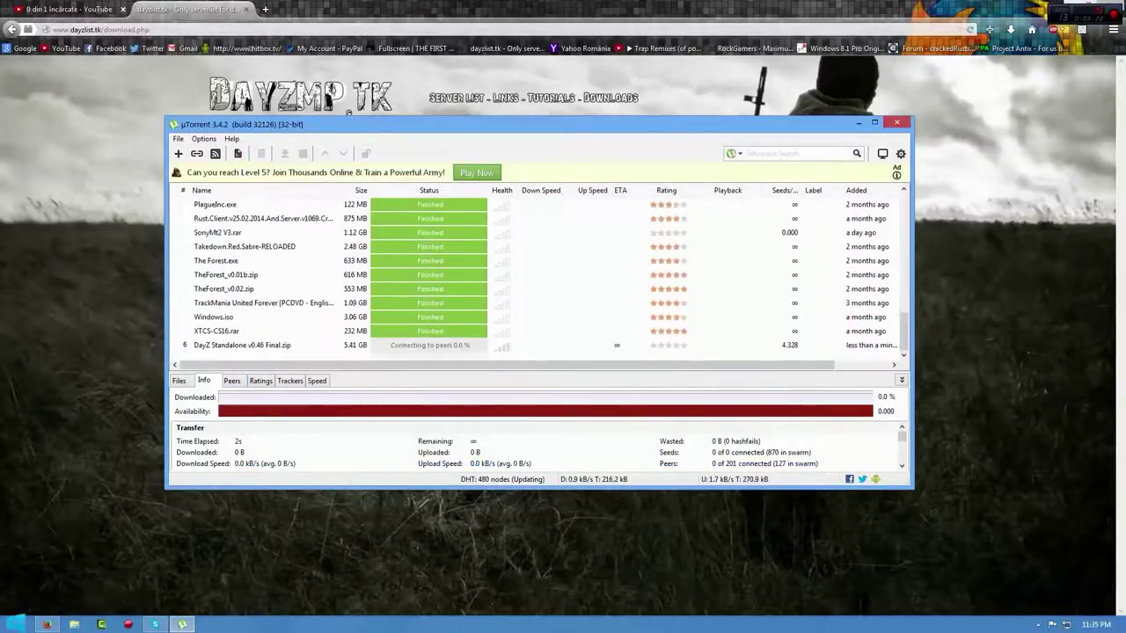
scroll(348, 112, "up", 10)
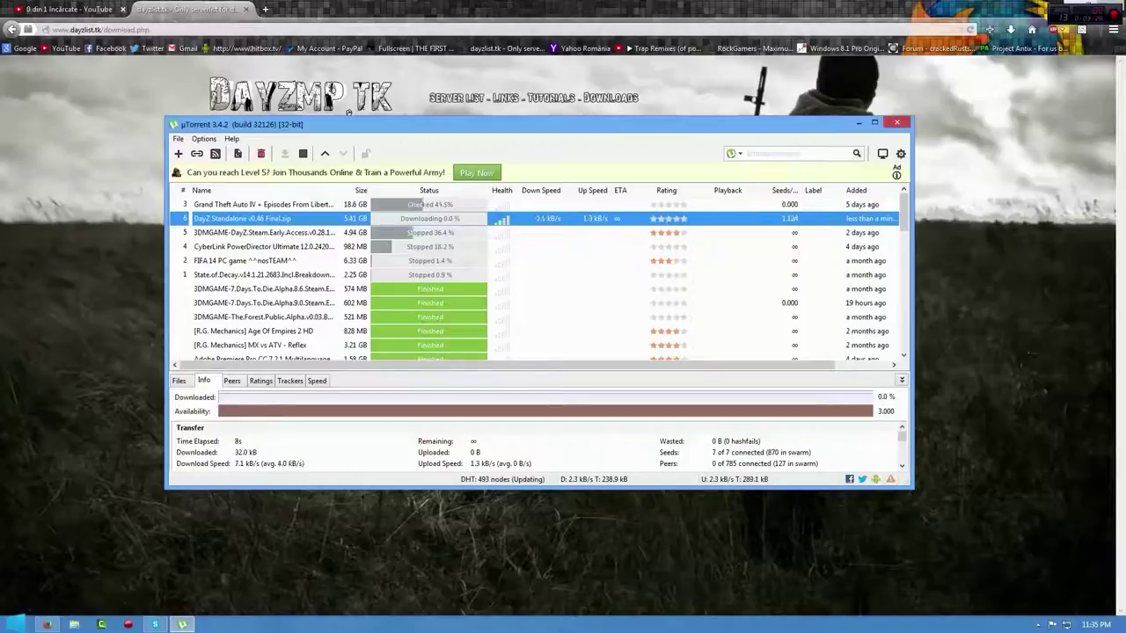
right_click(432, 222)
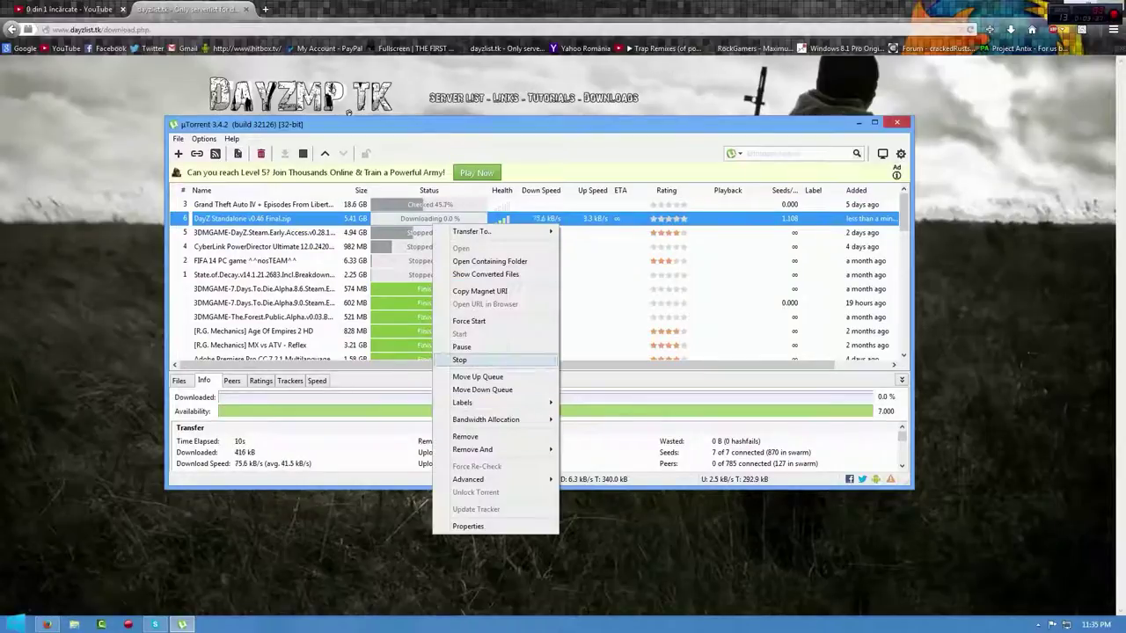
left_click(475, 359)
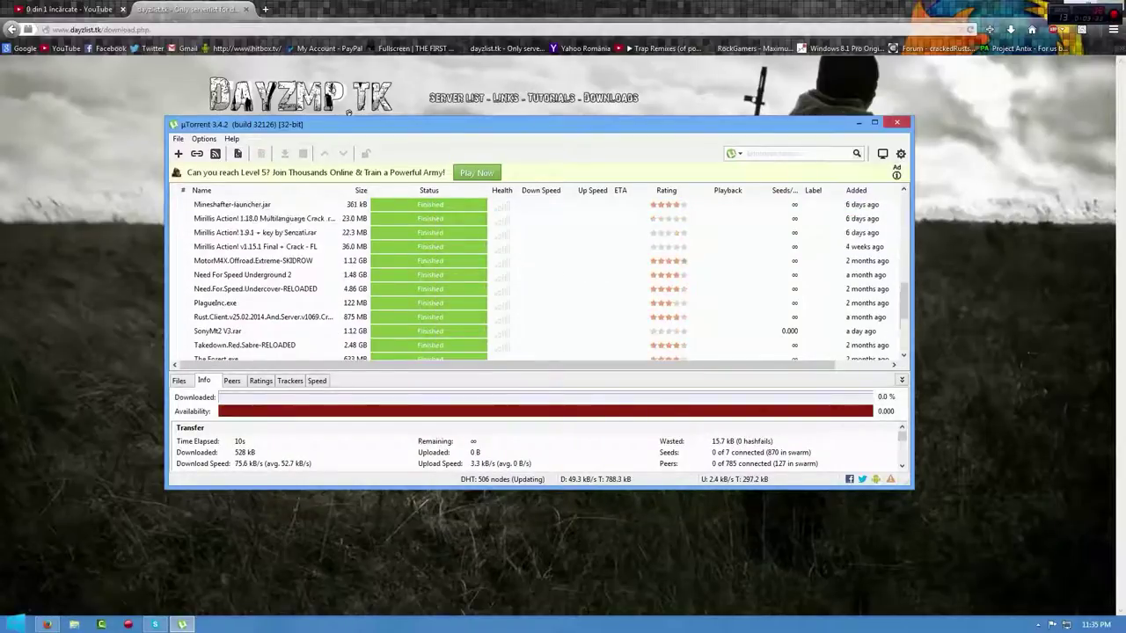
- Remove the DayZ Standalone v0.46 Final.zip torrent together with its .torrent file and data, and close µTorrent
right_click(420, 274)
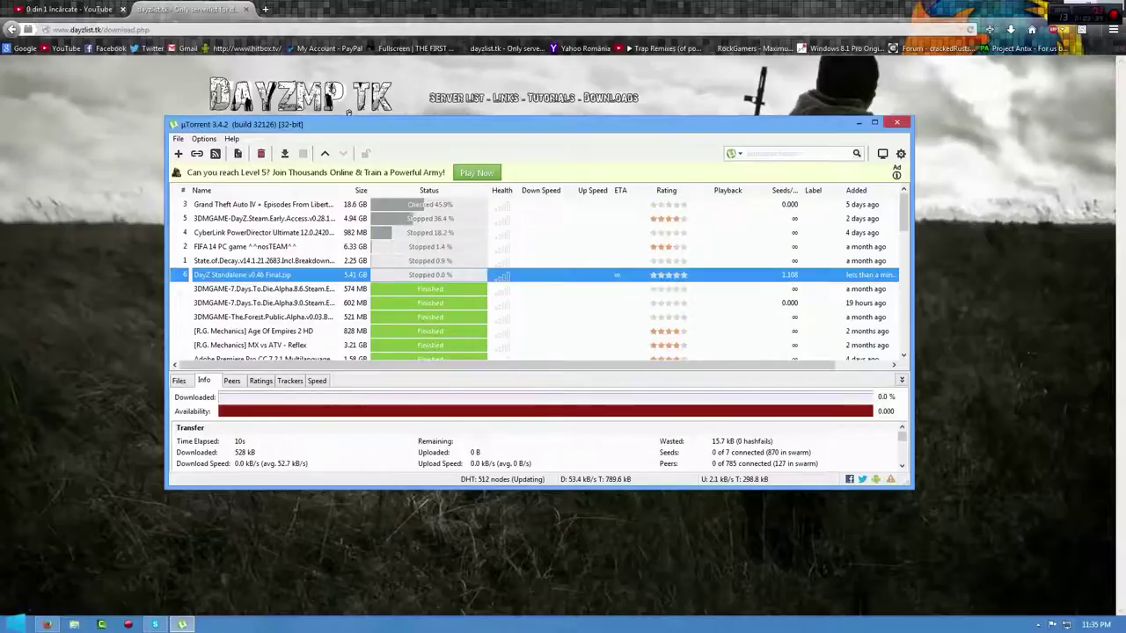
mouse_move(475, 500)
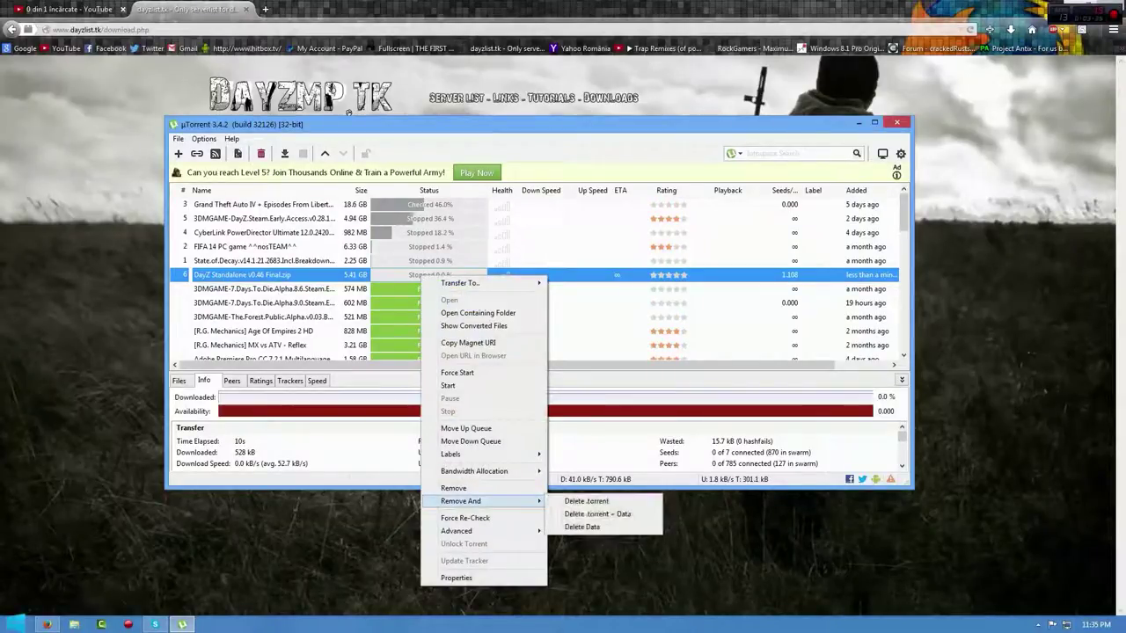
left_click(597, 513)
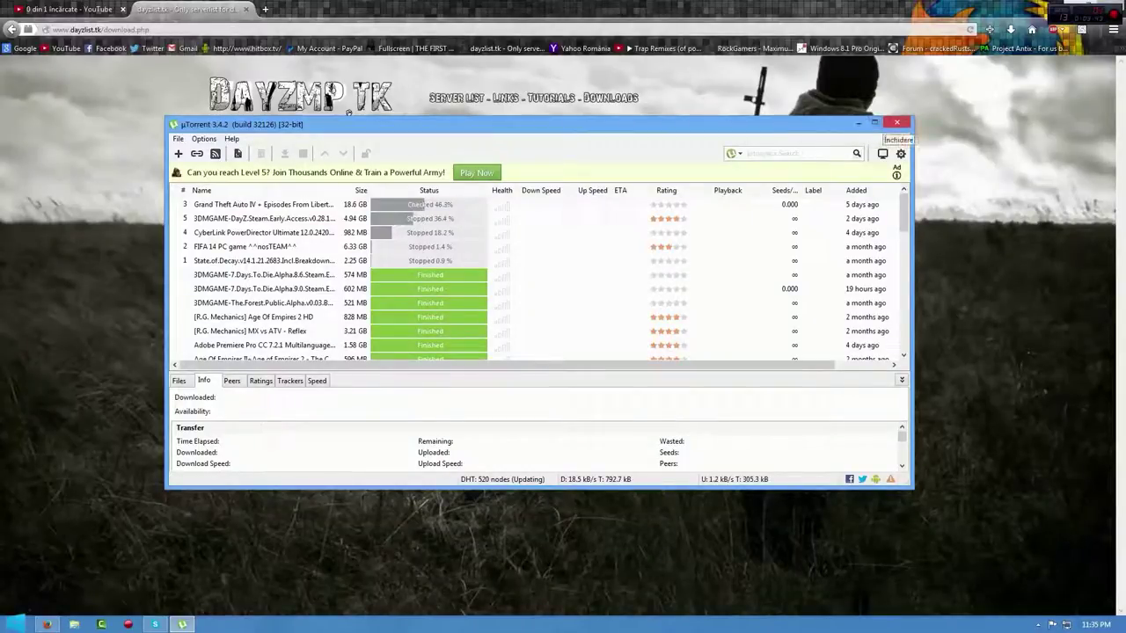
left_click(897, 122)
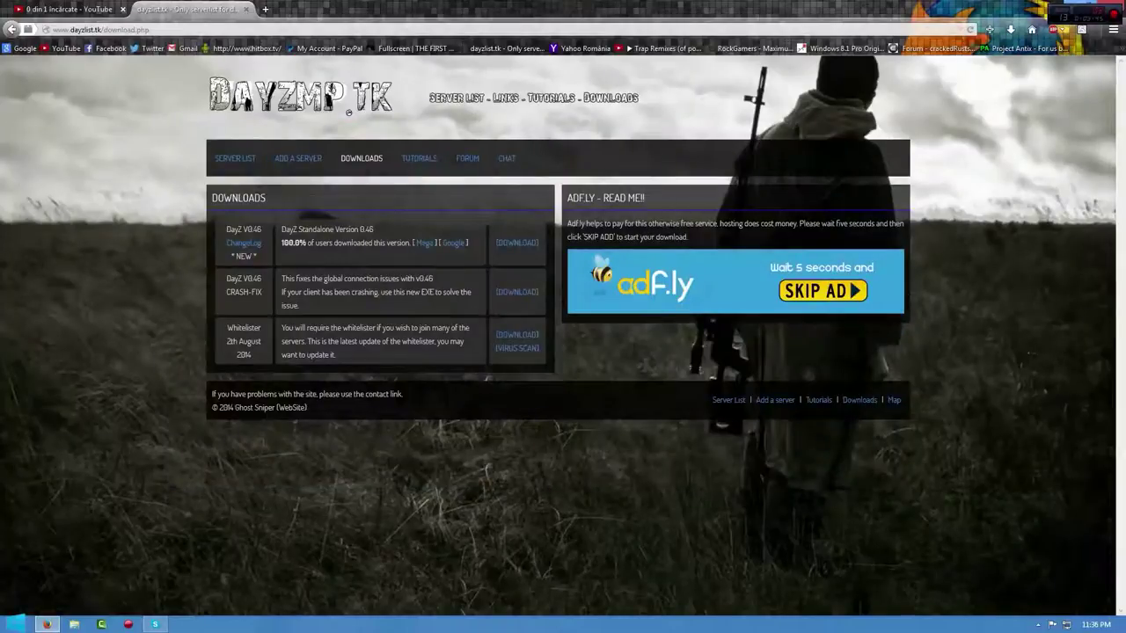
- Minimize the browser, open drive E: in File Explorer and select the DayZ Standalone v0.46 ZIP archive
left_click(1070, 6)
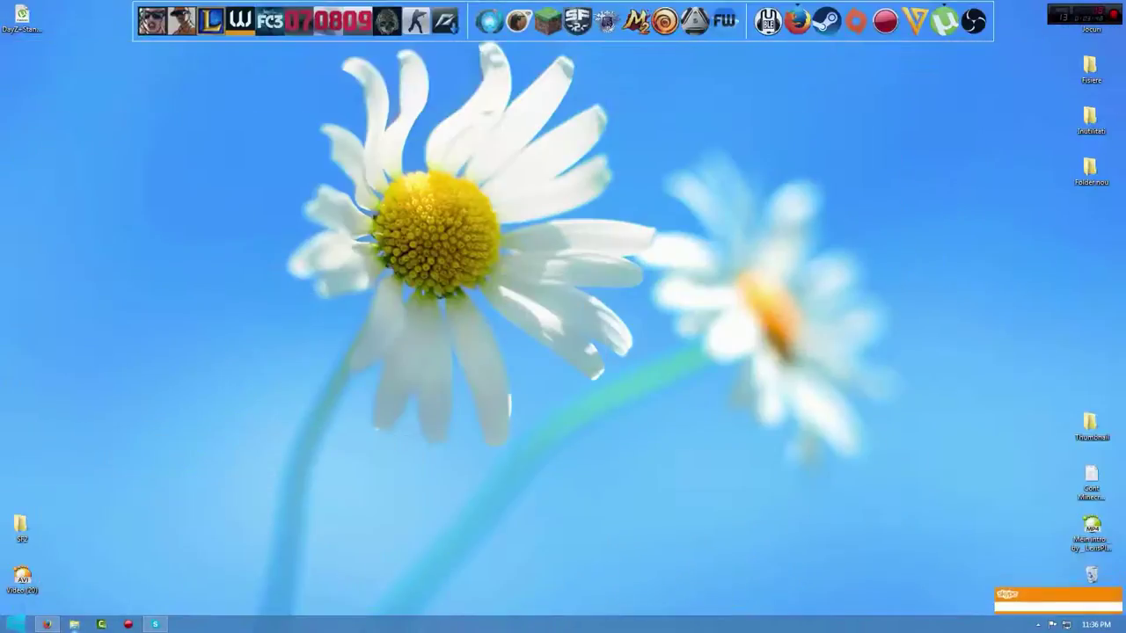
left_click(74, 624)
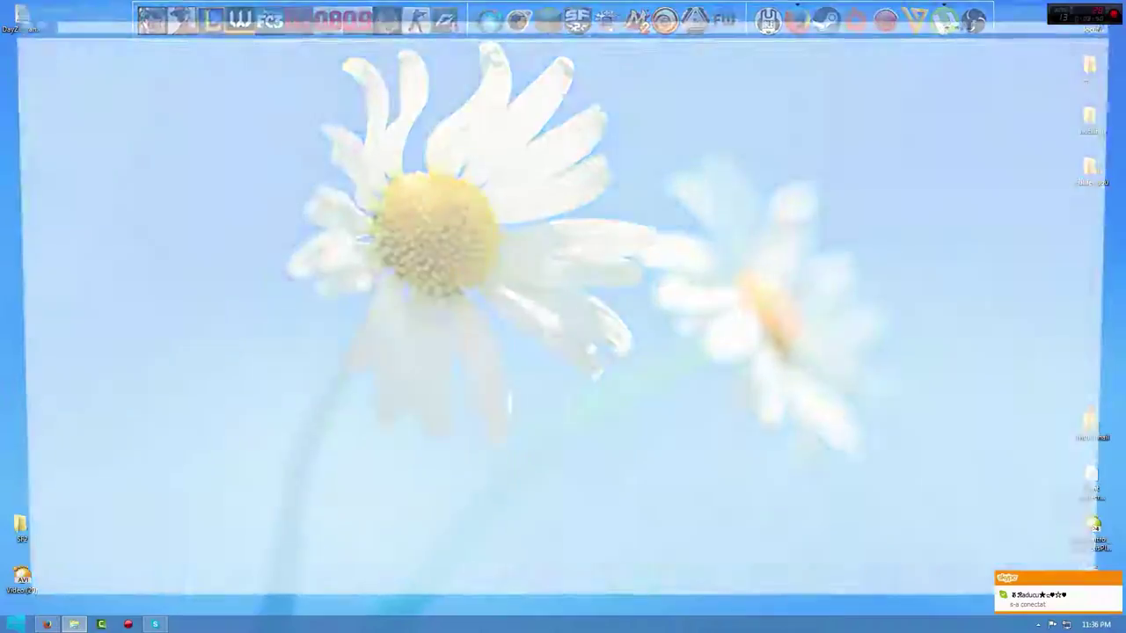
left_click(50, 211)
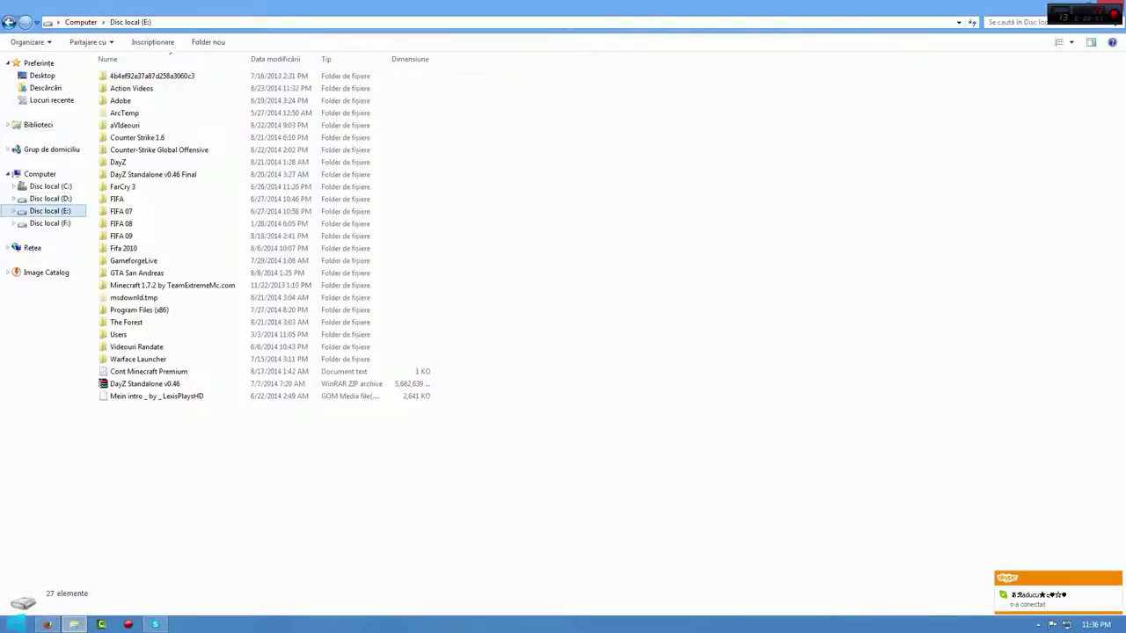
left_click(145, 384)
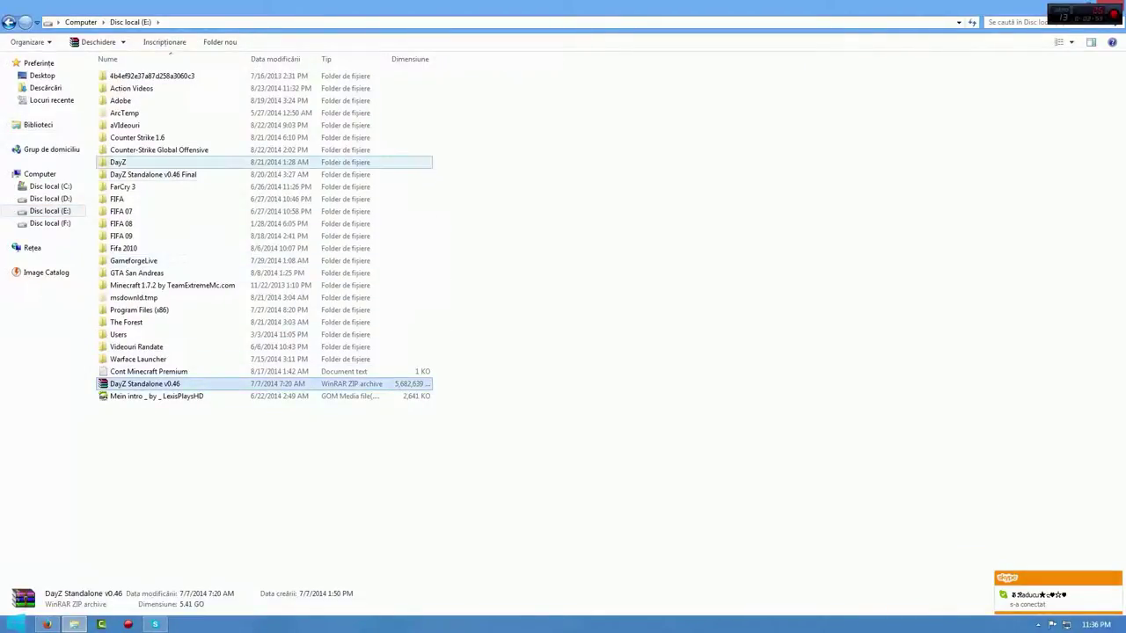
left_click(158, 175)
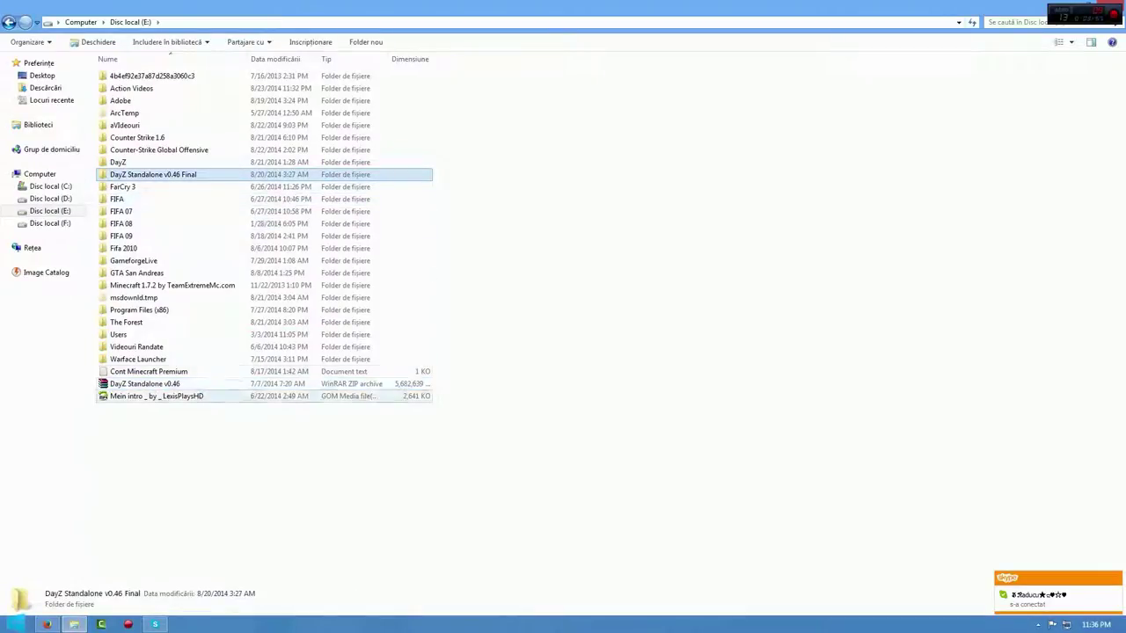
left_click(145, 385)
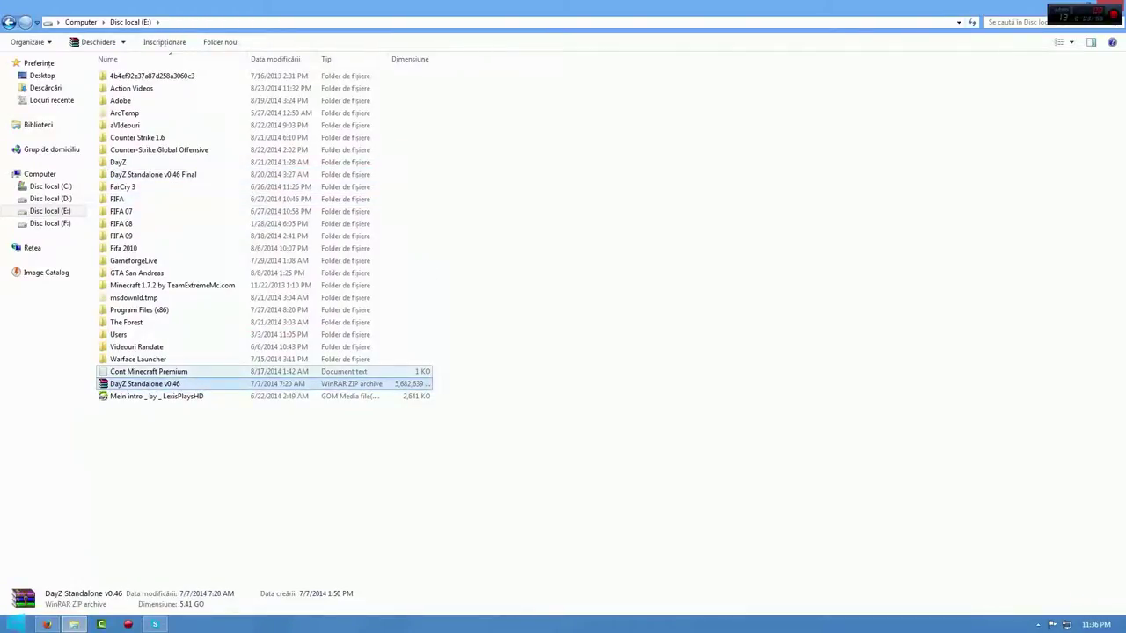
left_click(264, 384)
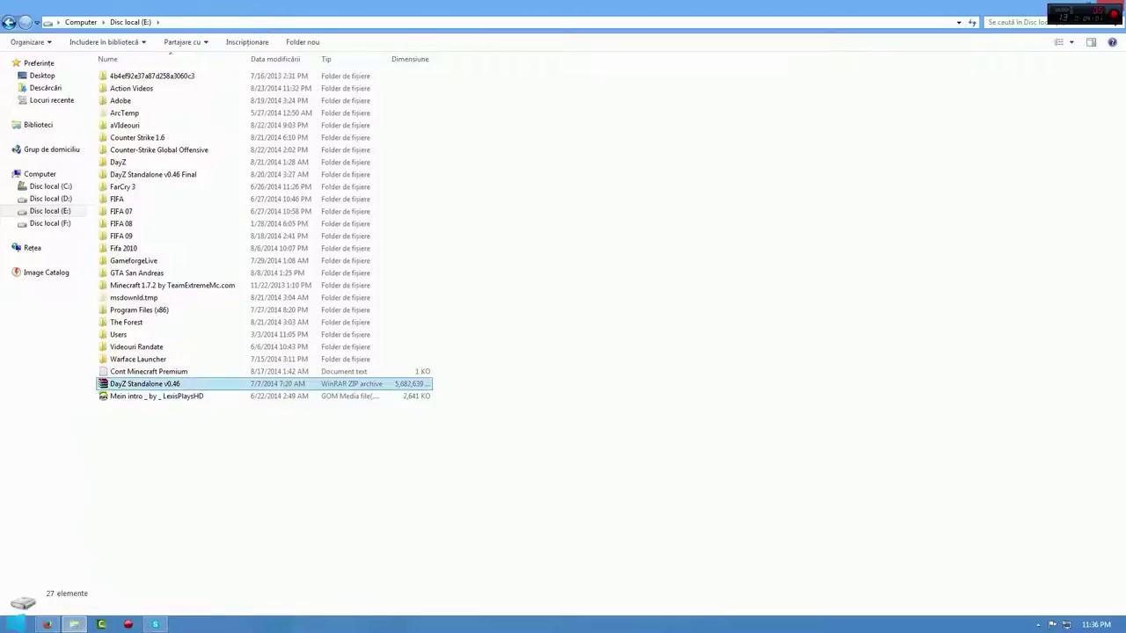
key("Escape")
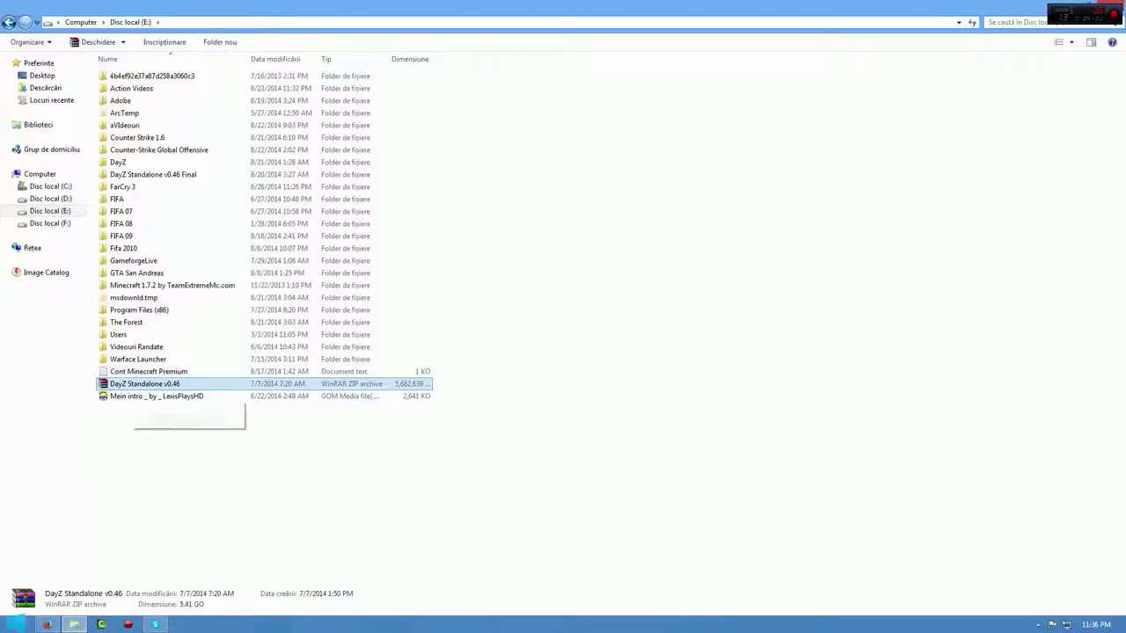
- Extract the DayZ Standalone v0.46 archive into its own DayZ Standalone v0.46 folder on drive E:
right_click(130, 384)
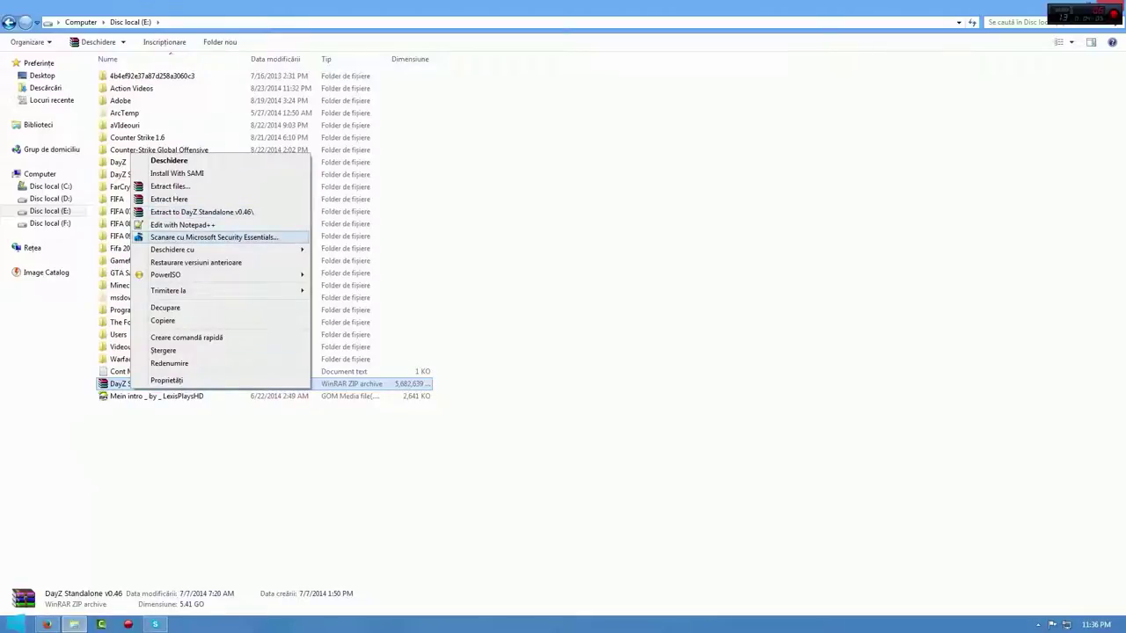
left_click(528, 383)
left_click(145, 383)
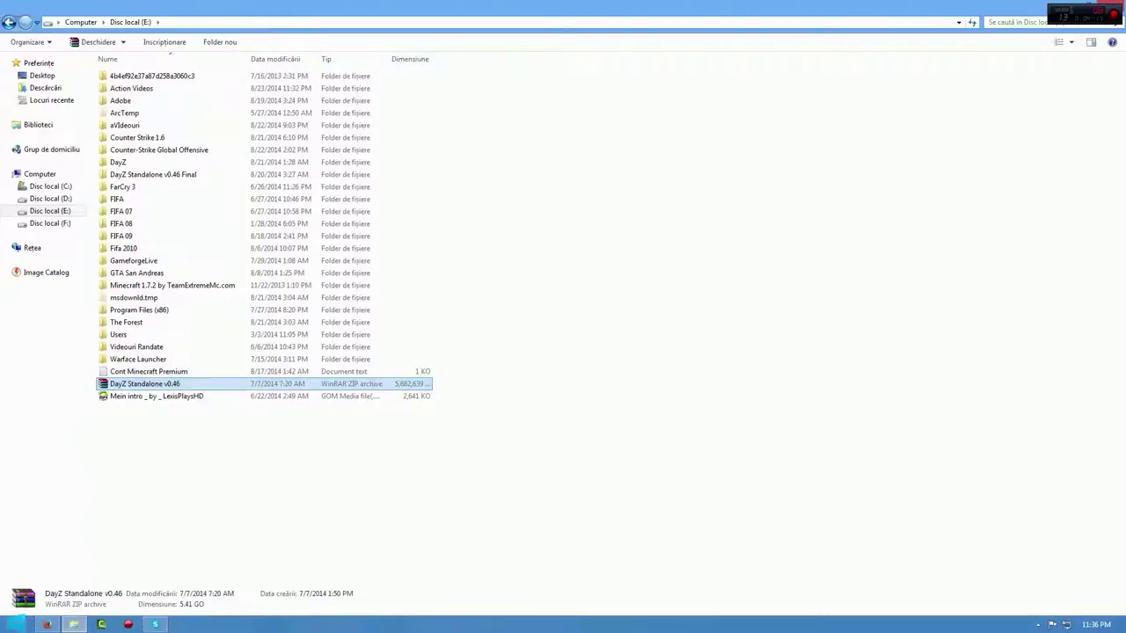
right_click(148, 385)
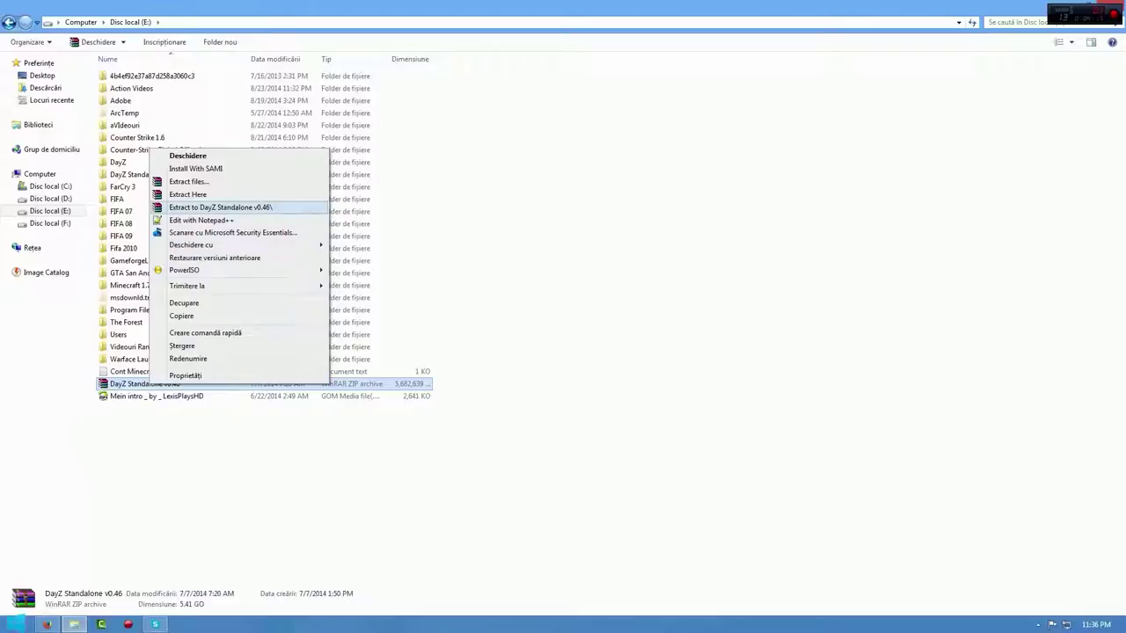
left_click(220, 208)
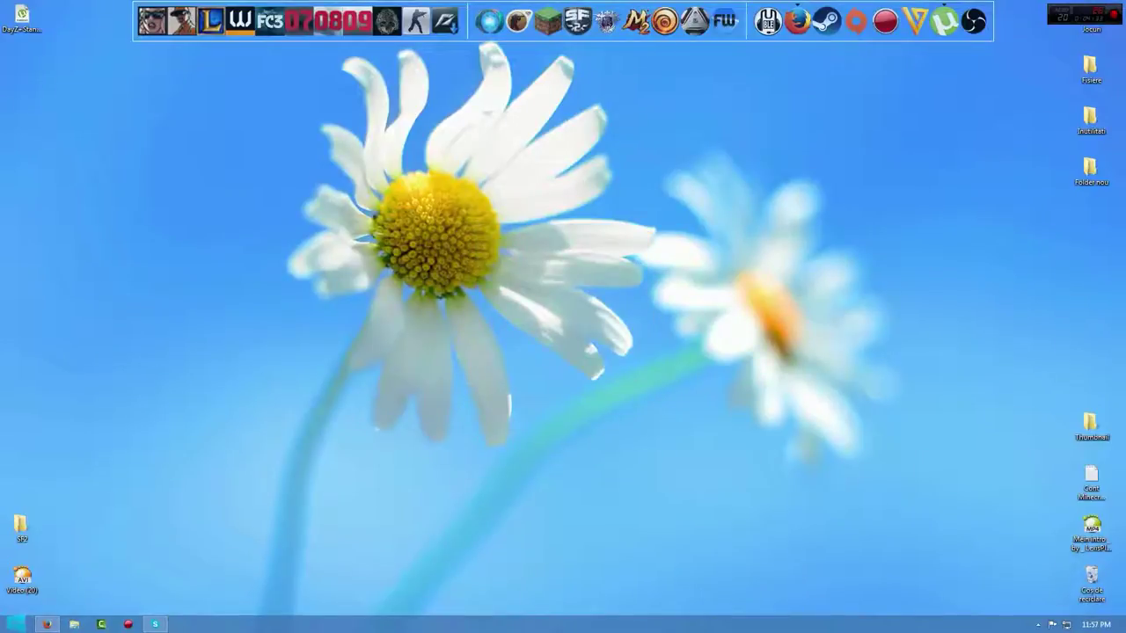
- Open the extracted DayZ Standalone v0.46 folder on drive E: and the folder of the same name inside it
left_click(74, 625)
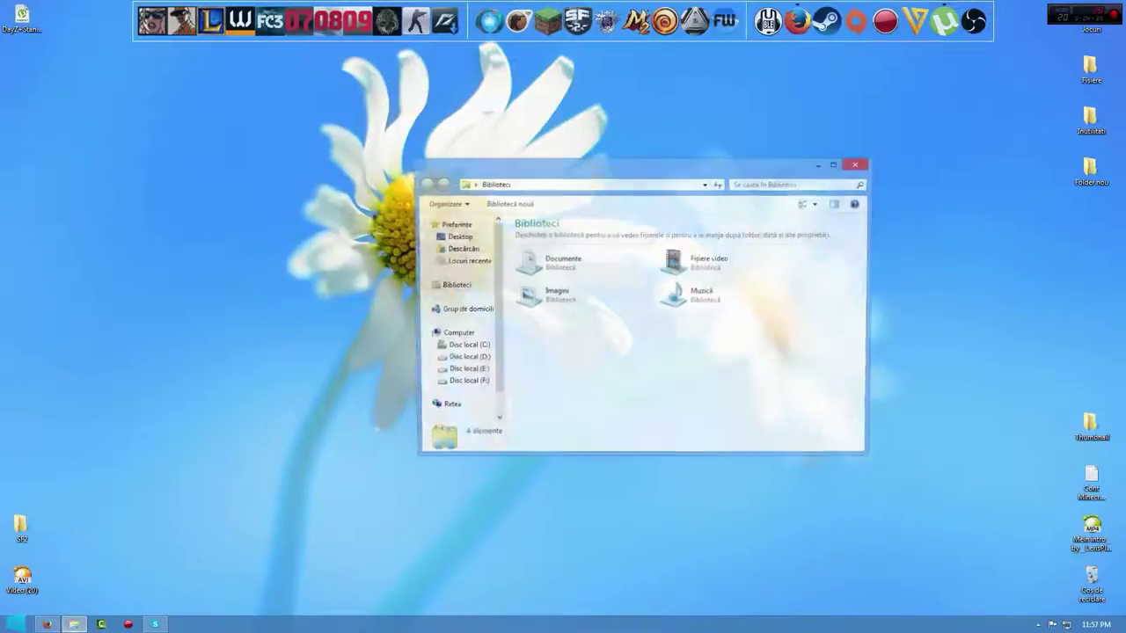
left_click(453, 334)
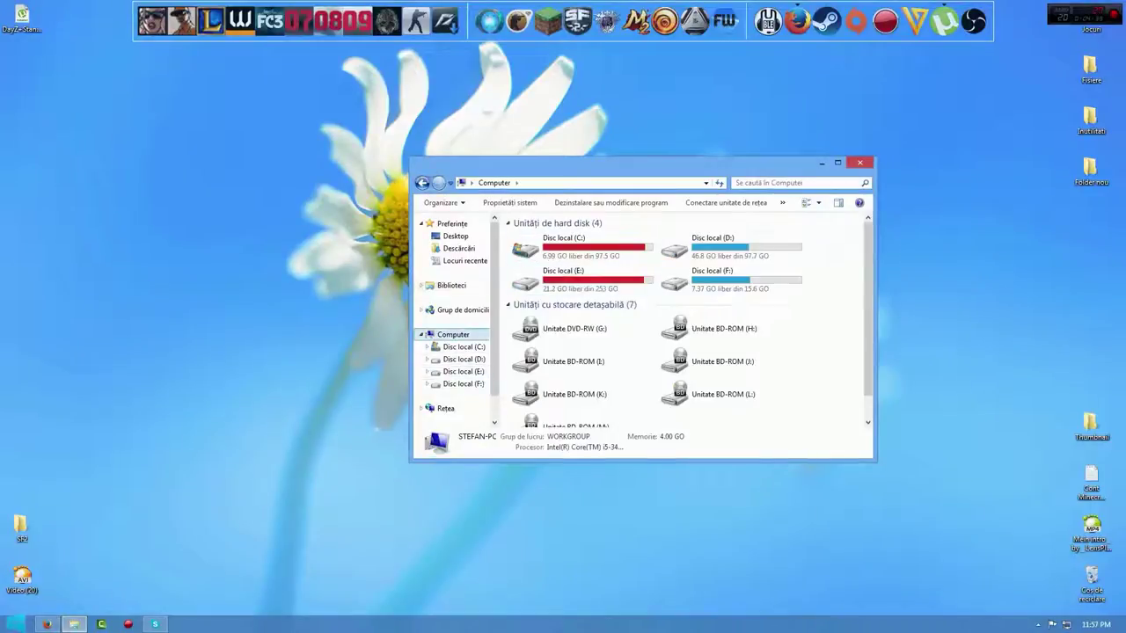
double_click(580, 278)
left_click(558, 335)
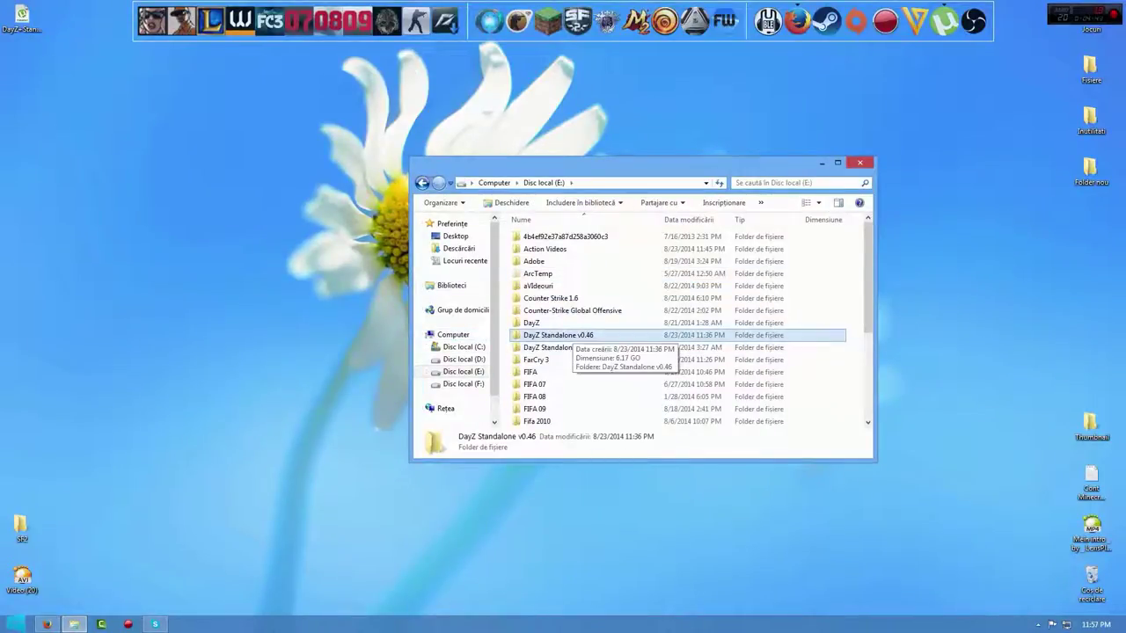
left_click_drag(504, 337, 863, 333)
left_click_drag(558, 334, 557, 334)
double_click(558, 334)
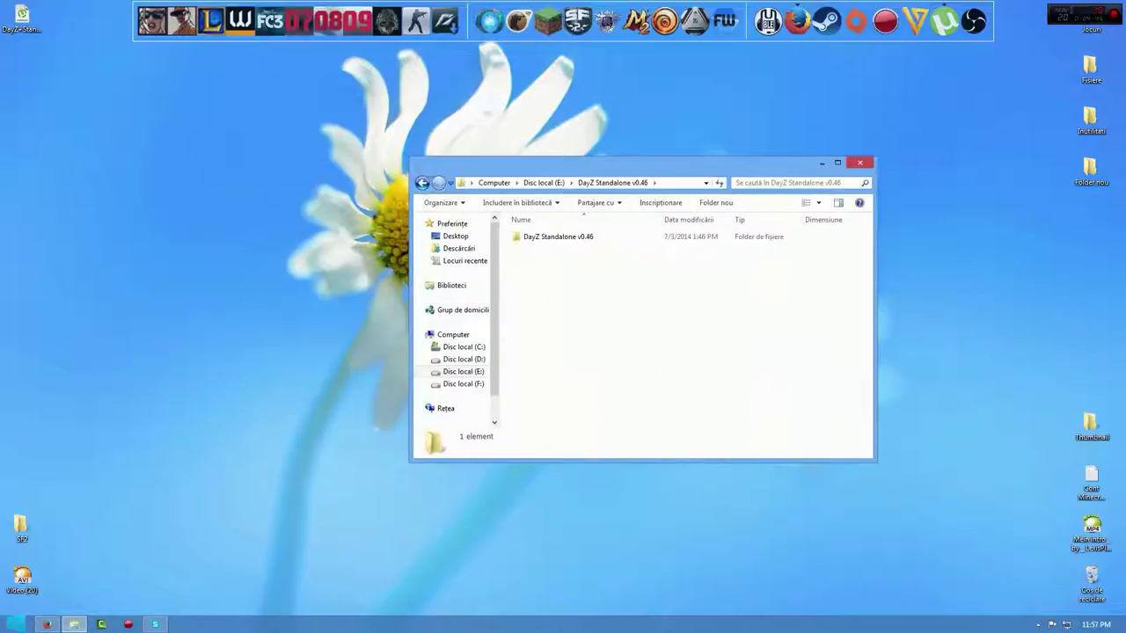
double_click(557, 236)
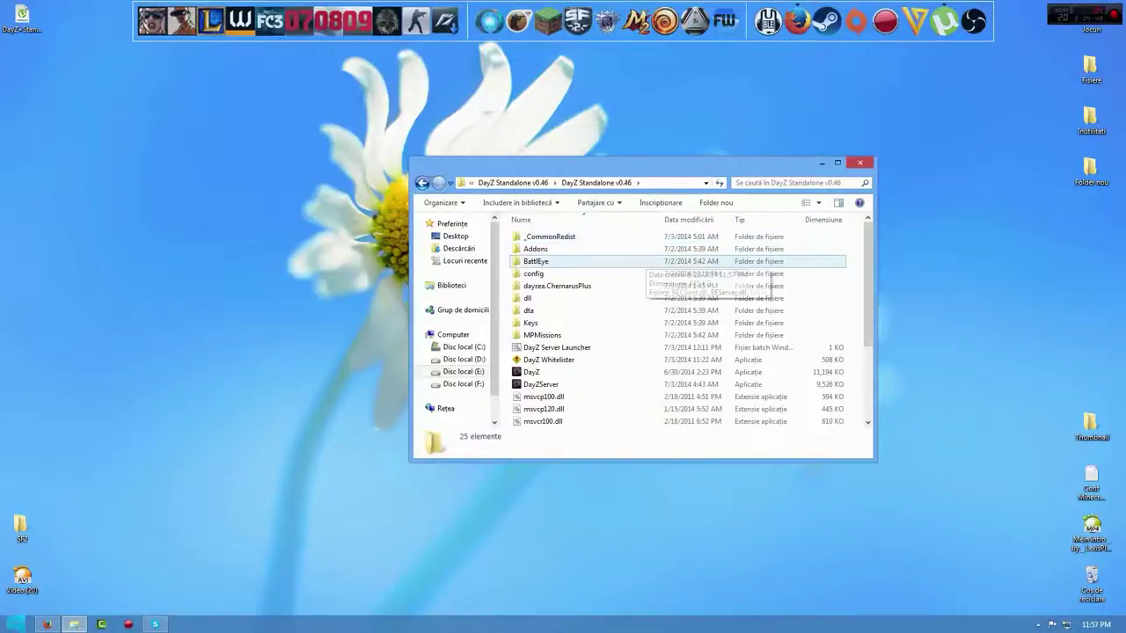
- Resize the folder window so that all extracted game files fit, and select the DayZServer application
scroll(646, 351, "down", 3)
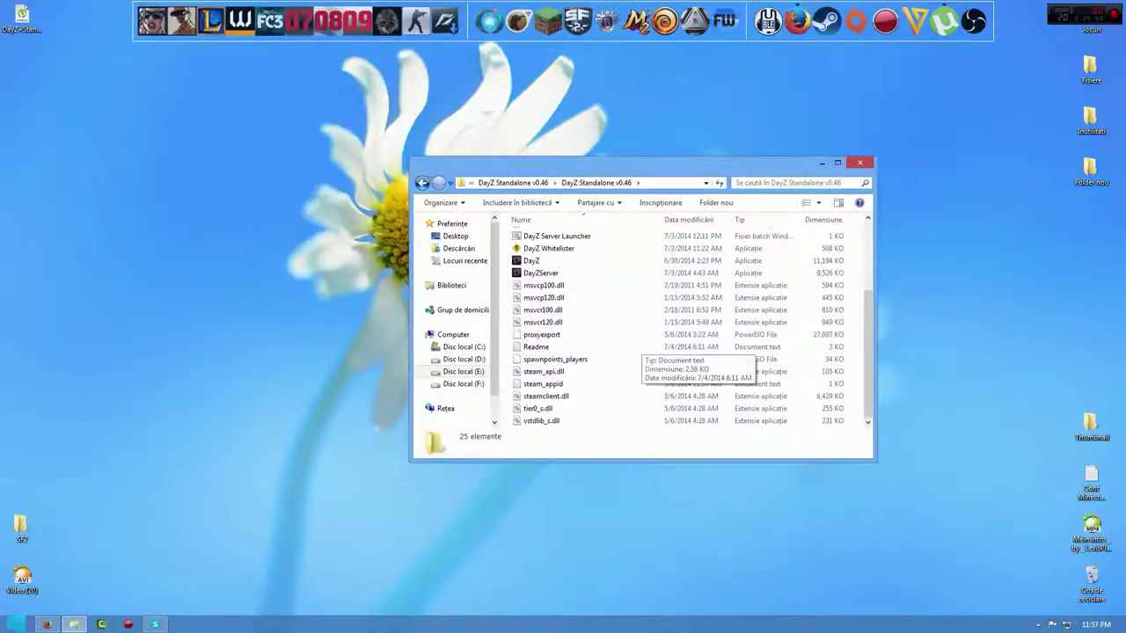
left_click_drag(411, 158, 290, 61)
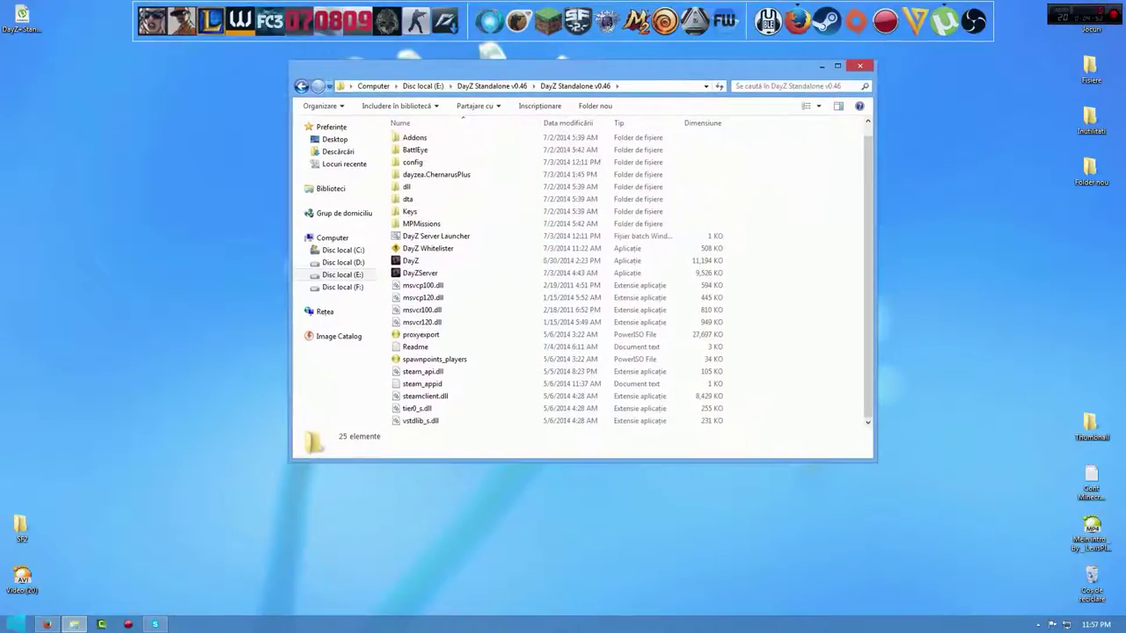
left_click_drag(875, 459, 748, 478)
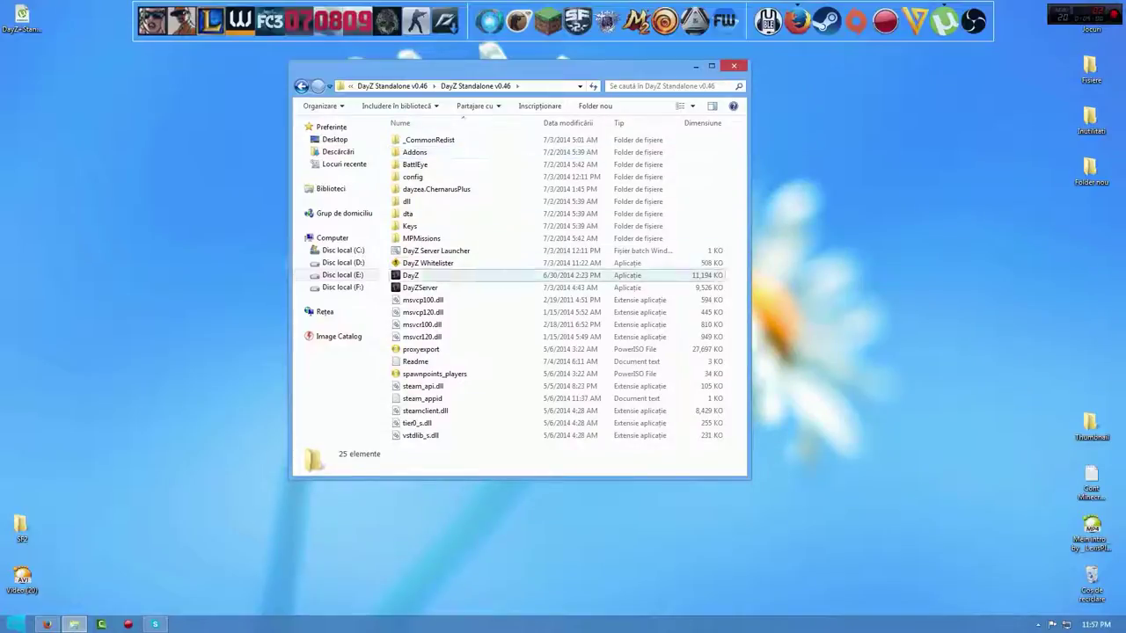
left_click_drag(392, 442, 468, 132)
left_click(458, 288)
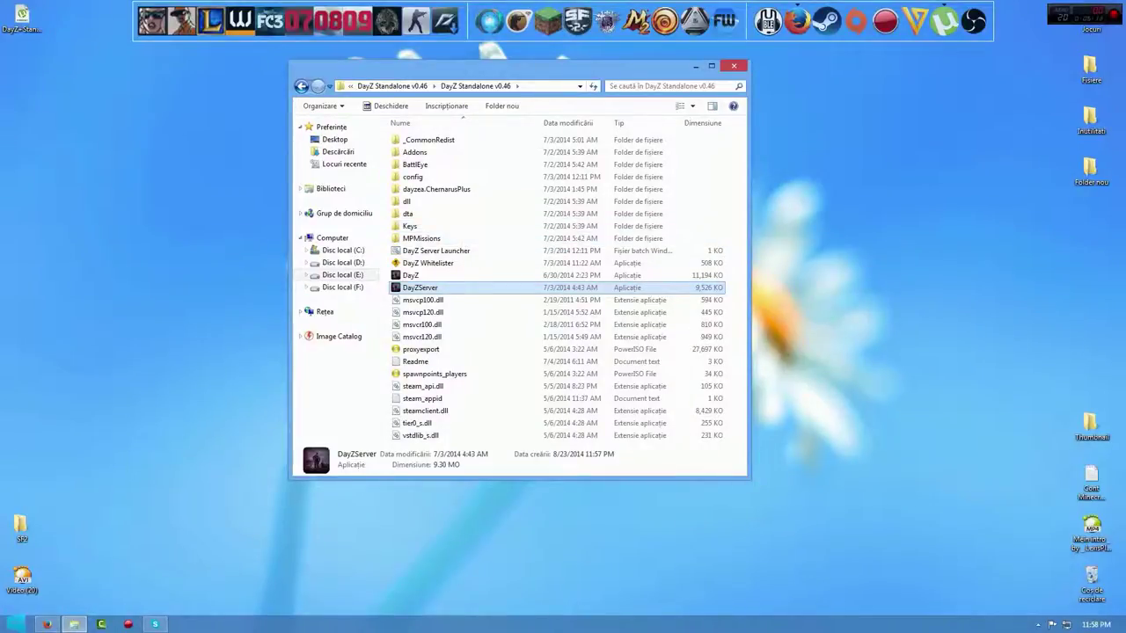
- Return to the browser, reload the dayzlist.tk downloads page and open the download links for the v0.46 crash fix and the Whitelister
left_click(46, 624)
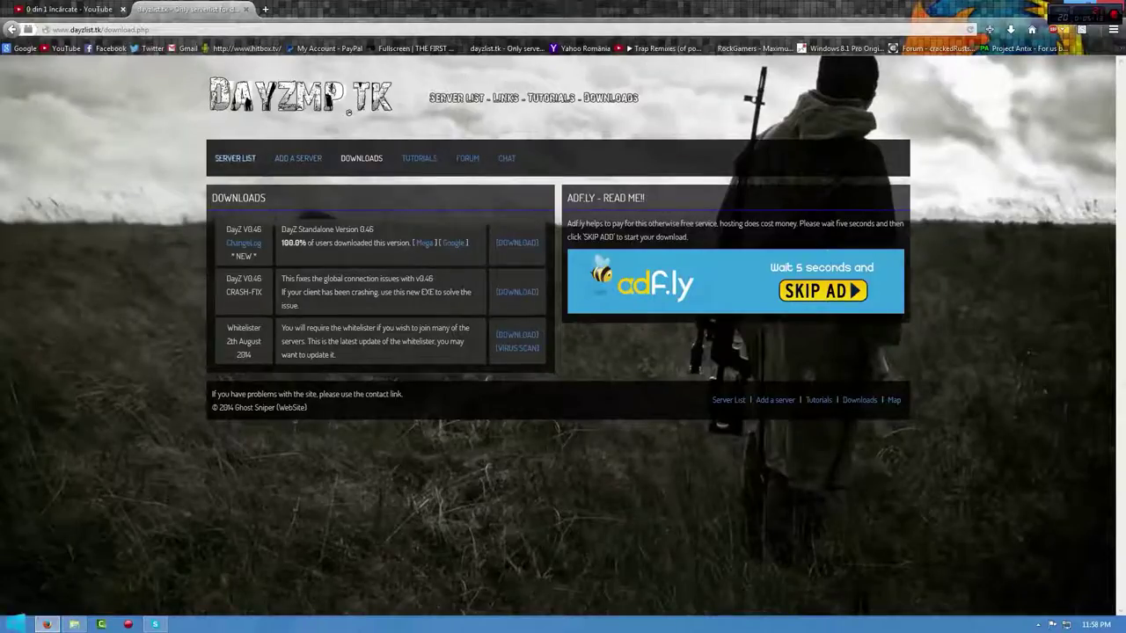
left_click(349, 112)
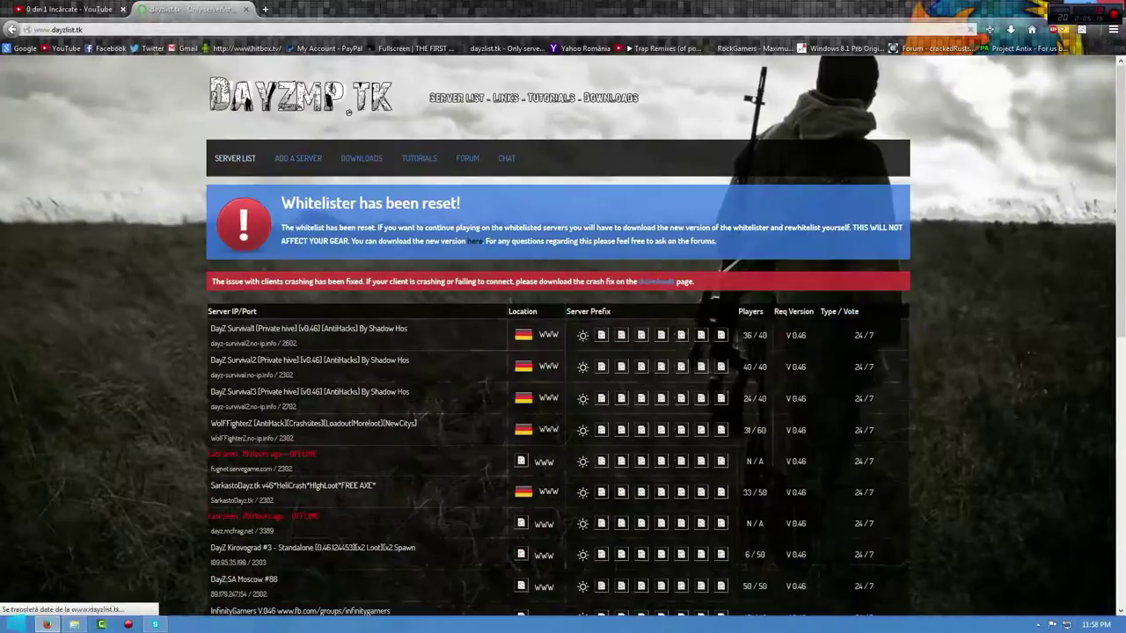
left_click(361, 158)
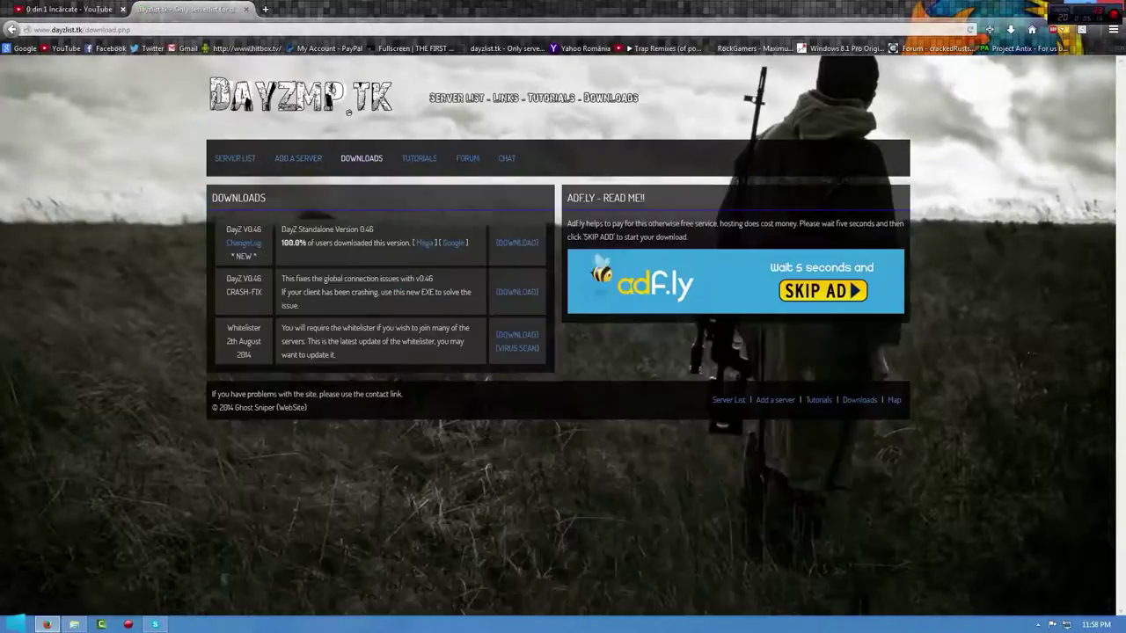
left_click(516, 292)
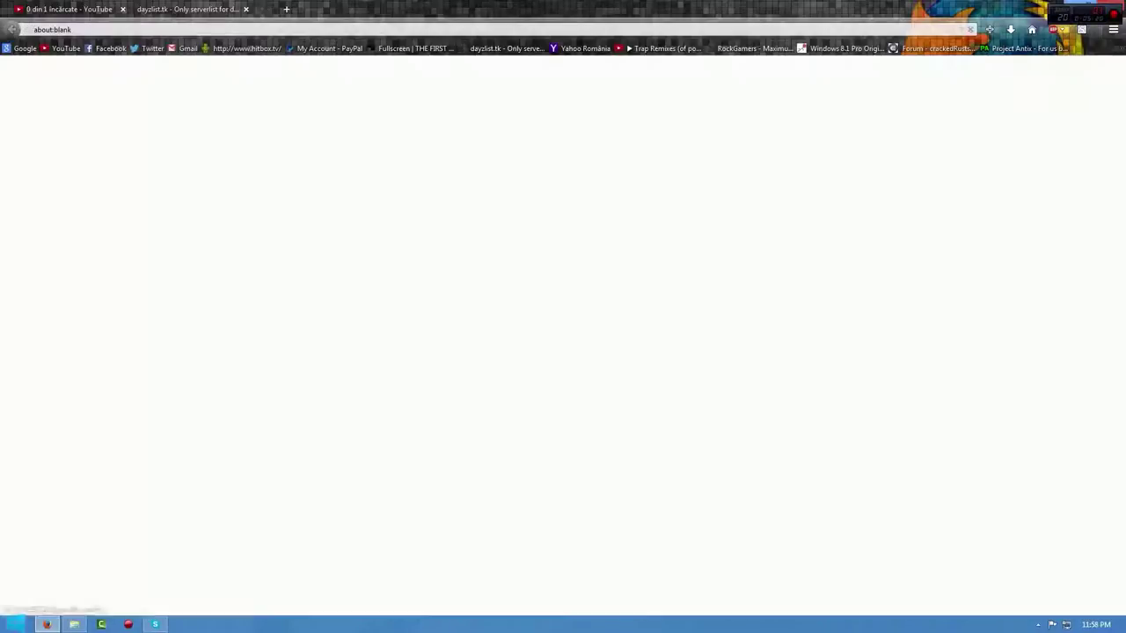
left_click(187, 9)
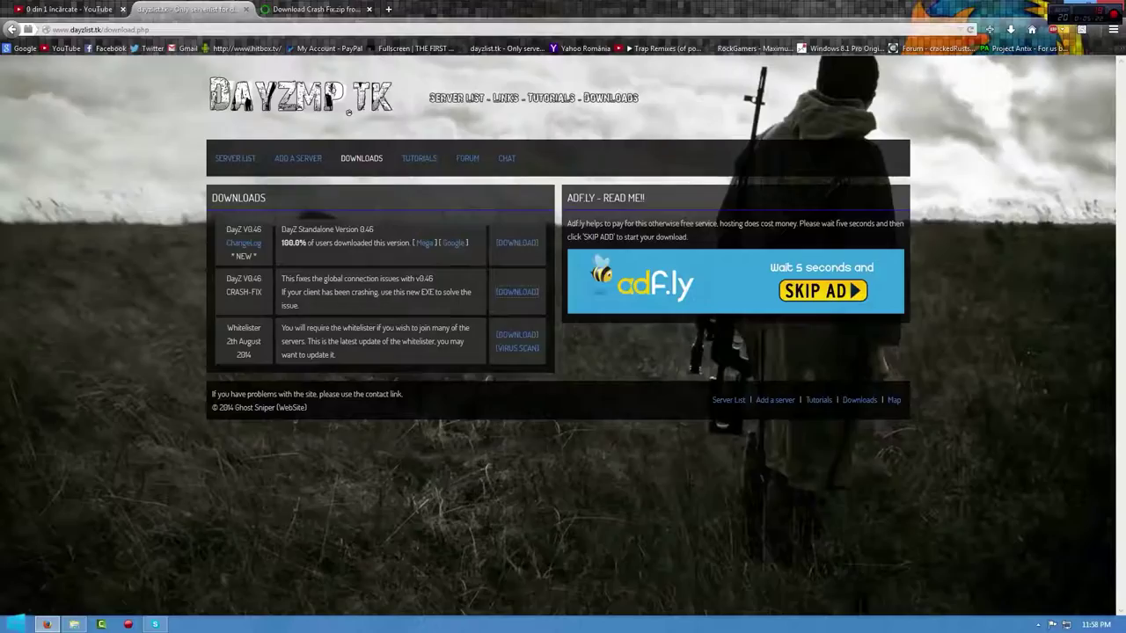
left_click(518, 335)
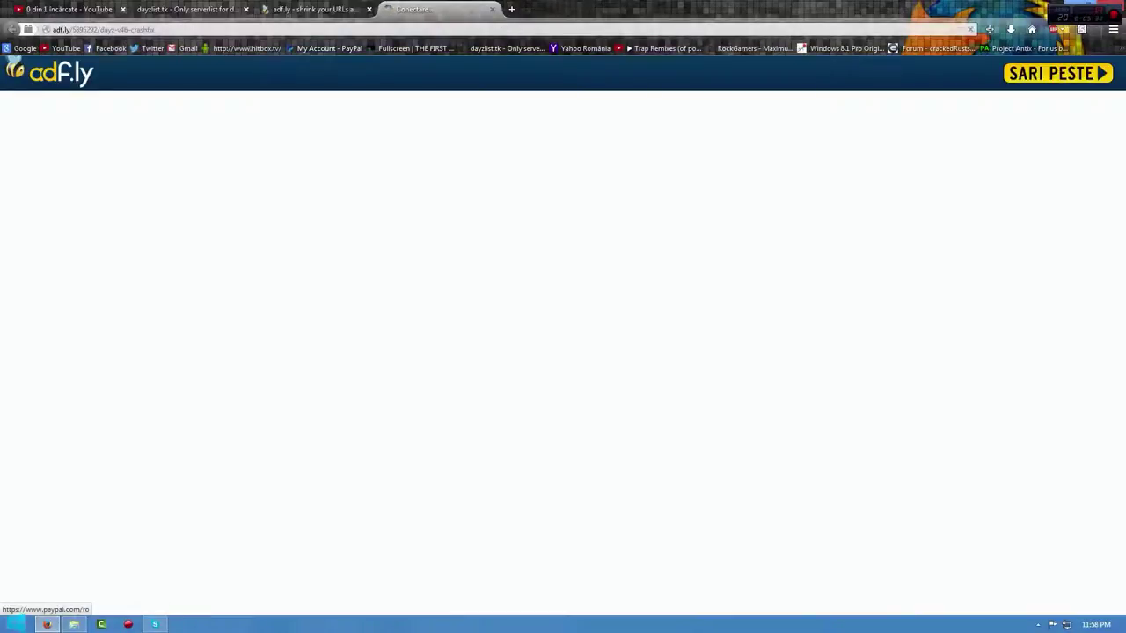
- Get past the adf.ly pages and save Crash Fix.zip from sendspace to the Desktop
left_click(312, 9)
left_click(562, 183)
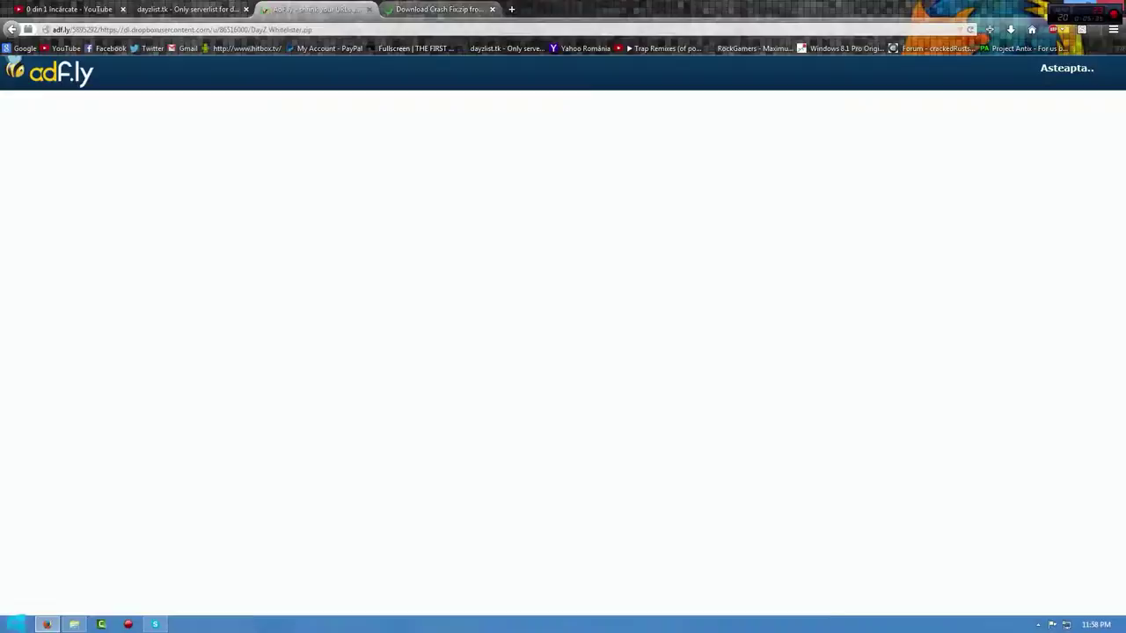
left_click(440, 8)
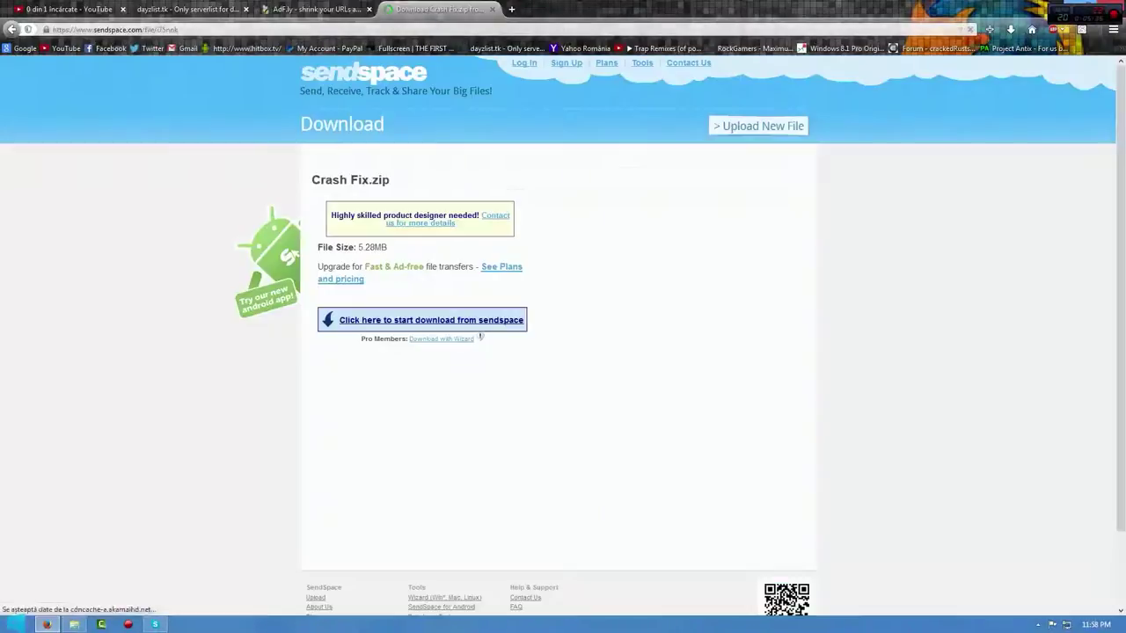
left_click(480, 335)
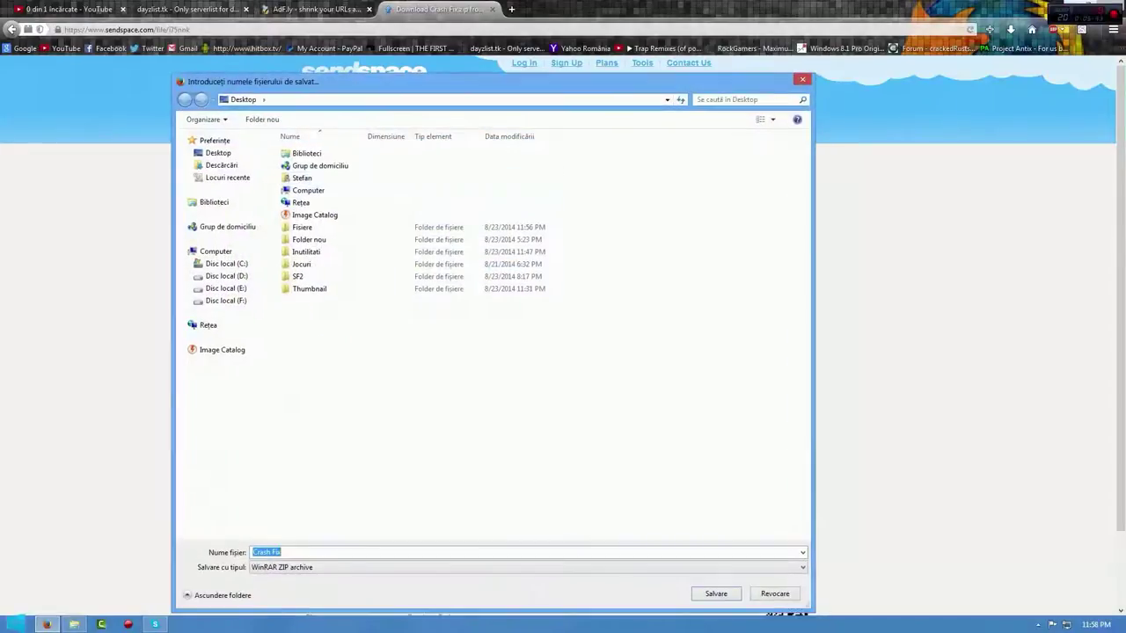
left_click(715, 594)
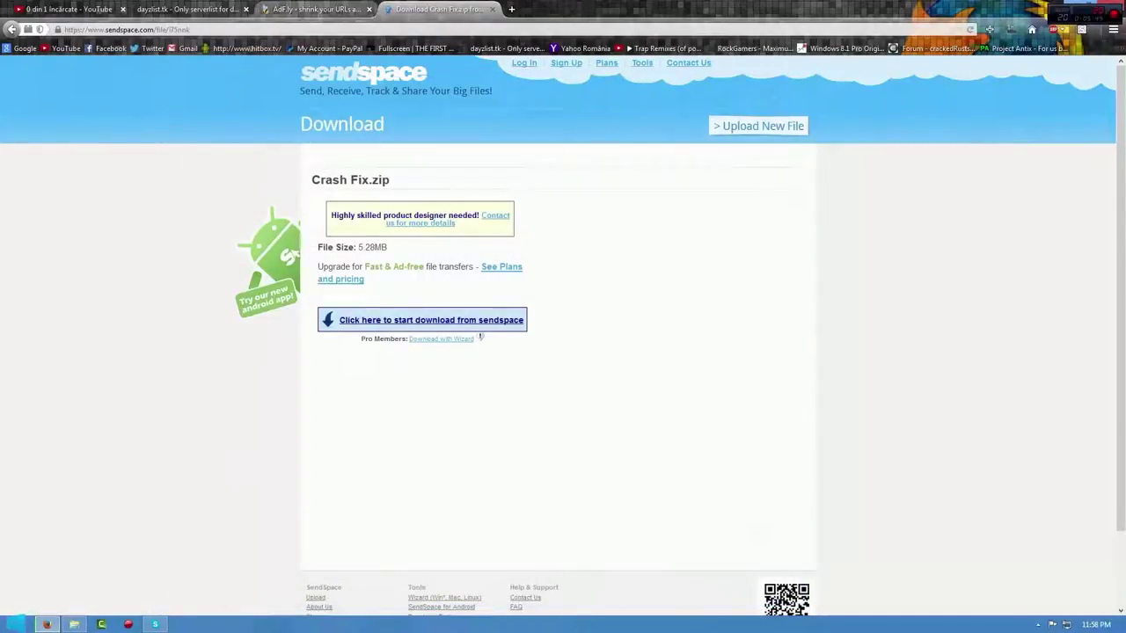
- Save the DayZ Whitelister ZIP archive to the Desktop and close both download pages
left_click(315, 9)
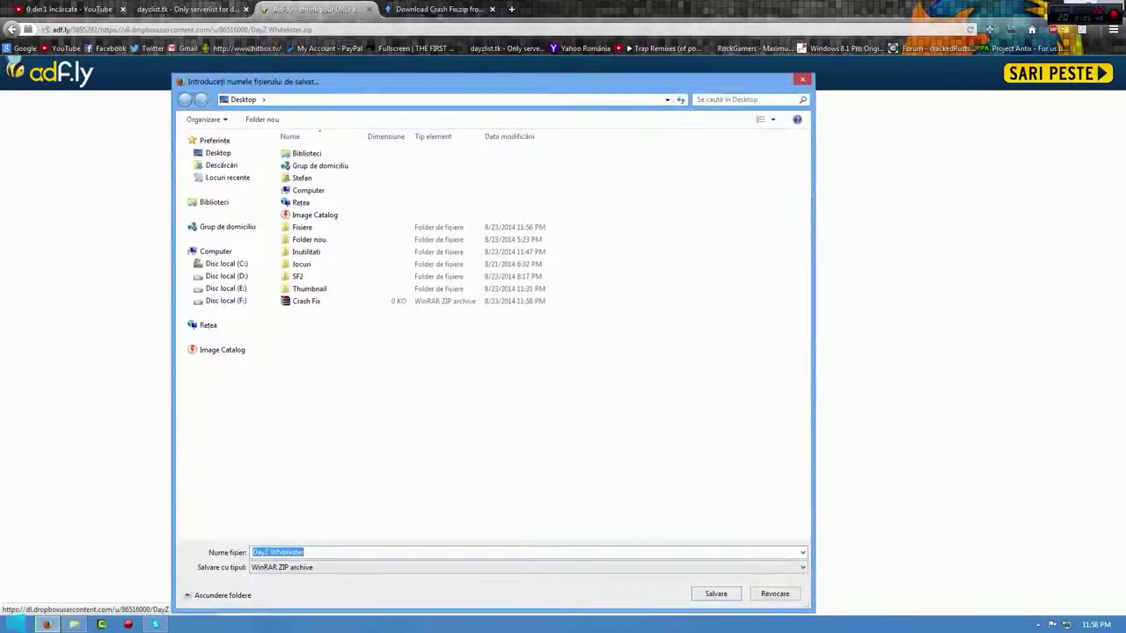
key("Return")
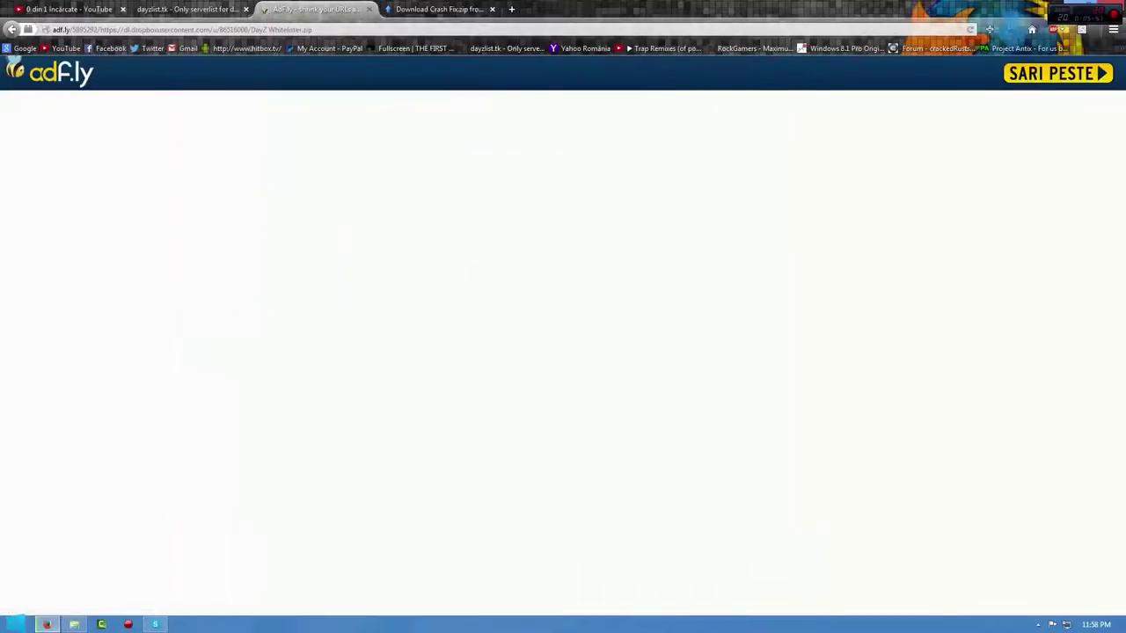
key("ctrl+w")
key("ctrl+w")
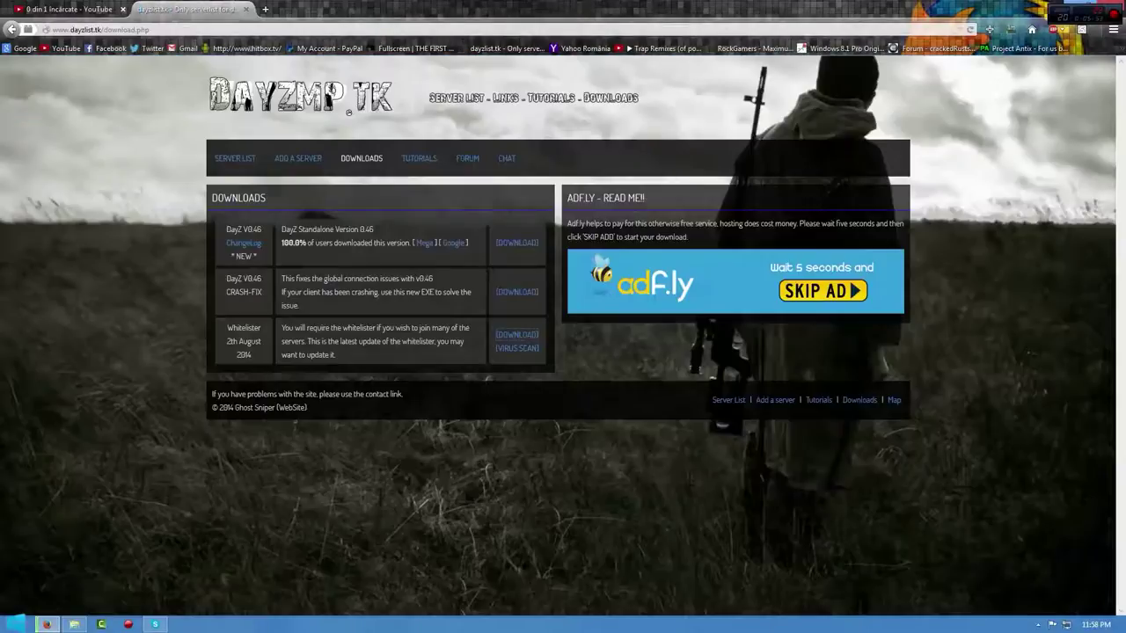
- Minimize the browser and extract the DayZ Whitelister archive into its own DayZ Whitelister folder on the Desktop
key("super+Down")
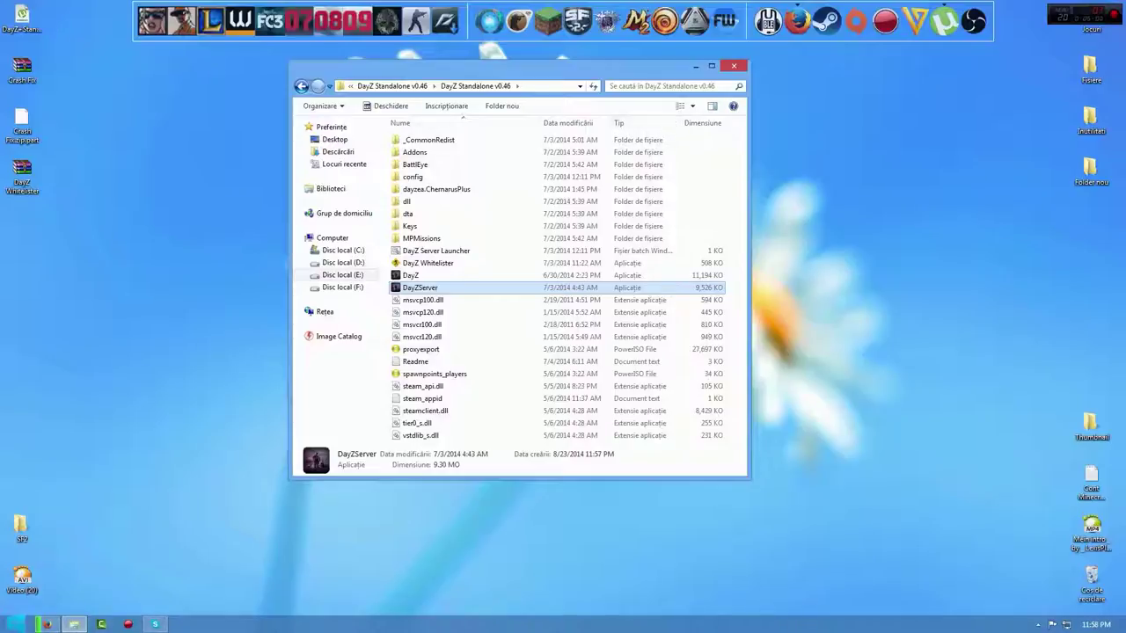
left_click(22, 176)
right_click(35, 167)
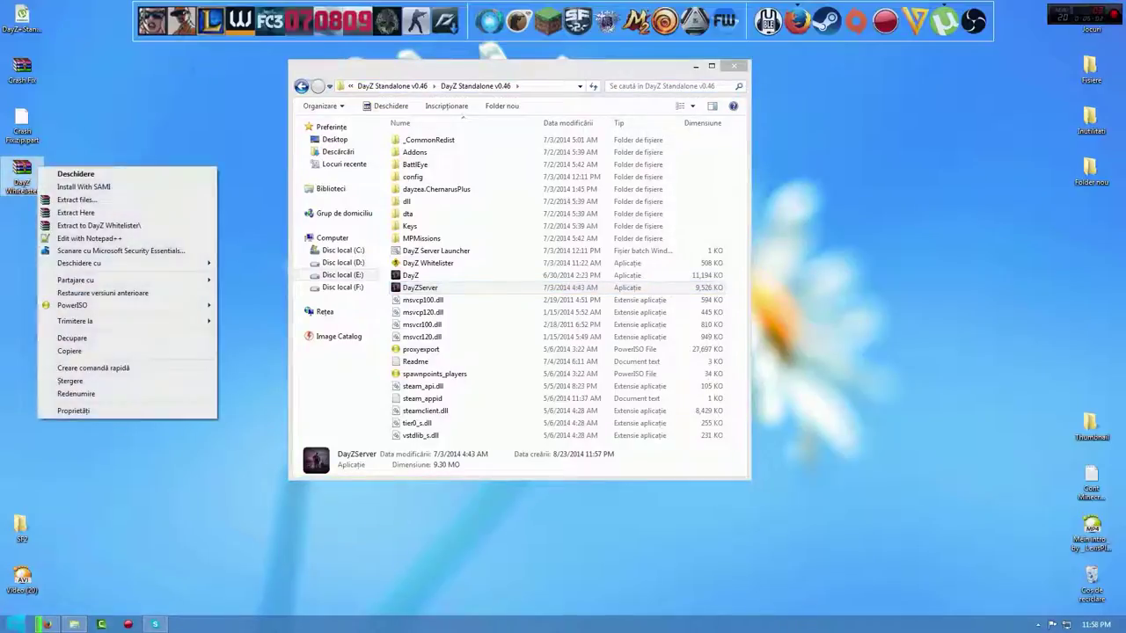
left_click(105, 225)
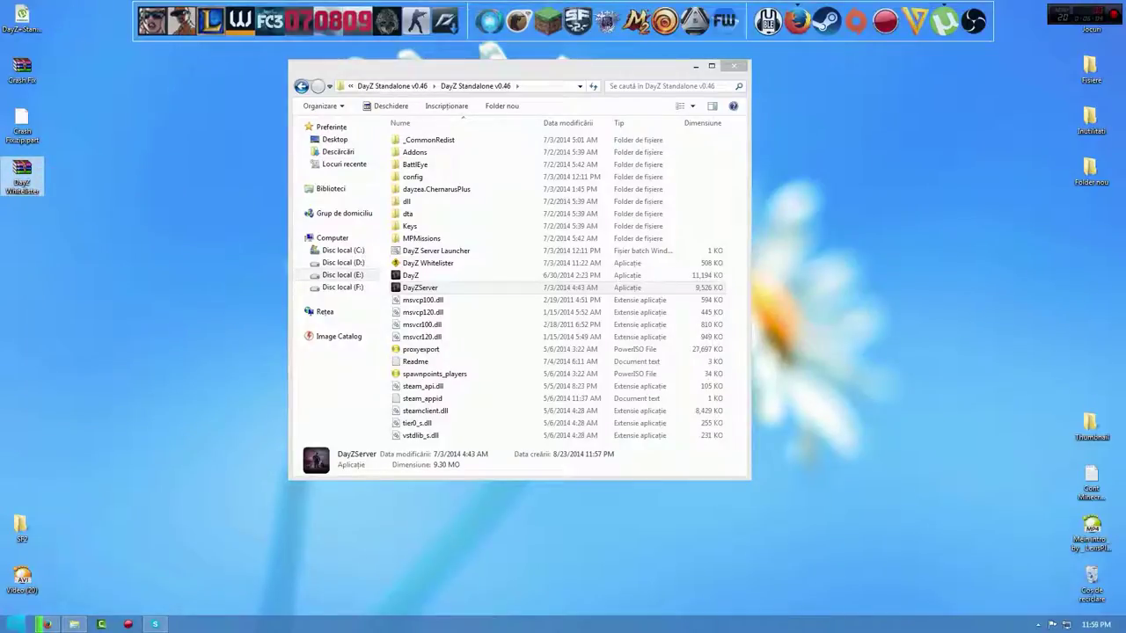
- Copy DayZ Whitelister (x64-x86) from the extracted folder into the DayZ Standalone v0.46 game folder and delete the old DayZ Whitelister there
left_click(22, 227)
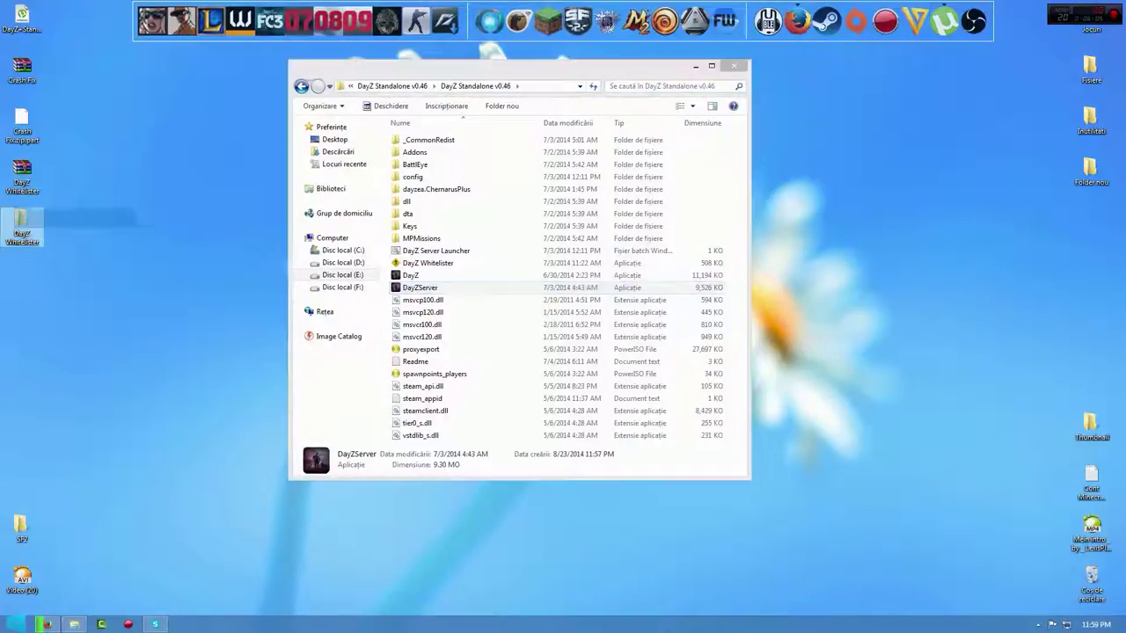
double_click(22, 227)
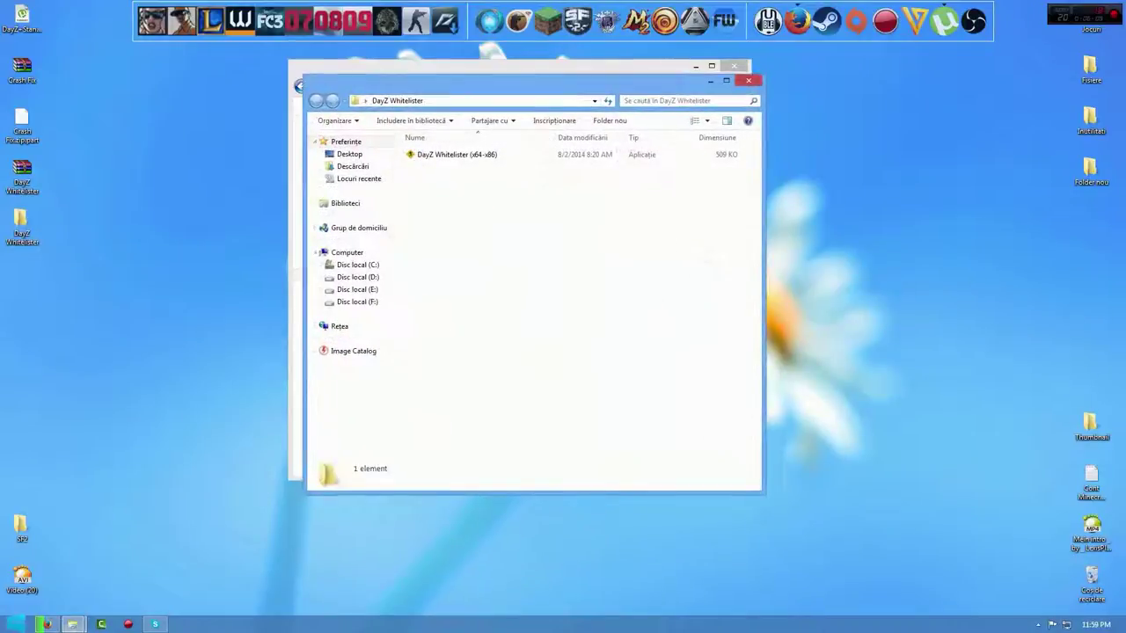
left_click_drag(500, 85, 866, 166)
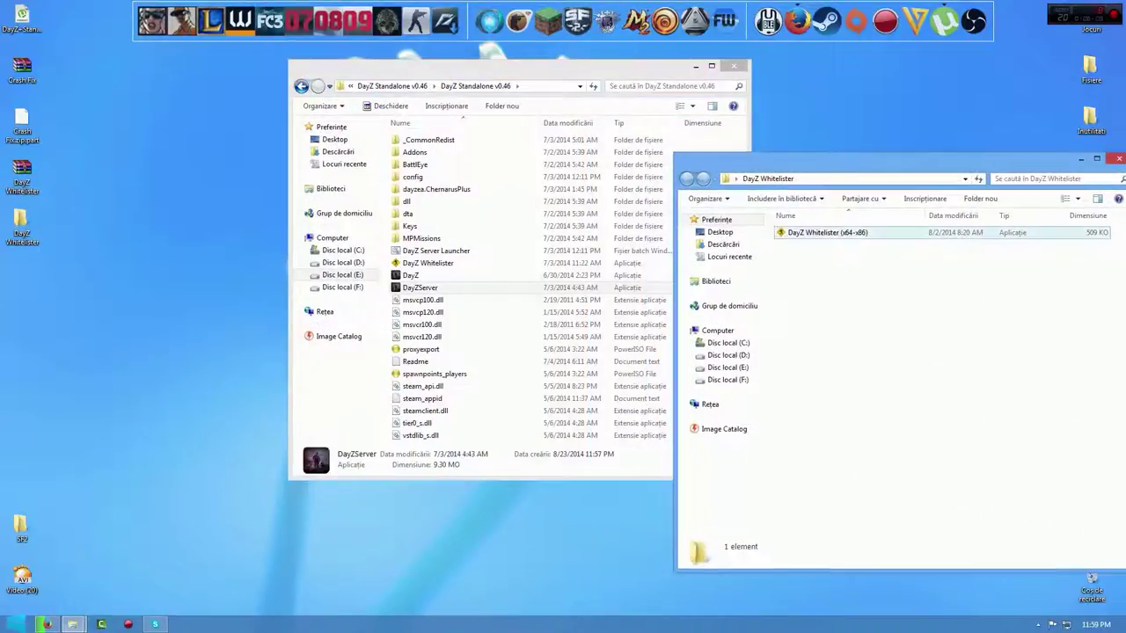
left_click_drag(809, 233, 396, 263)
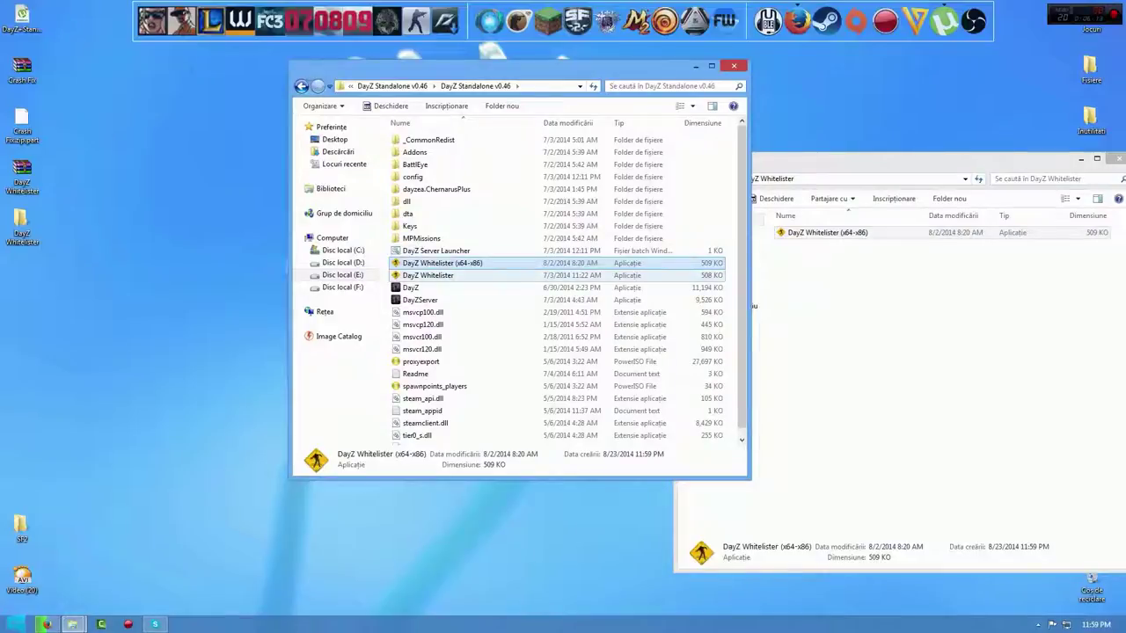
left_click(428, 276)
key("Delete")
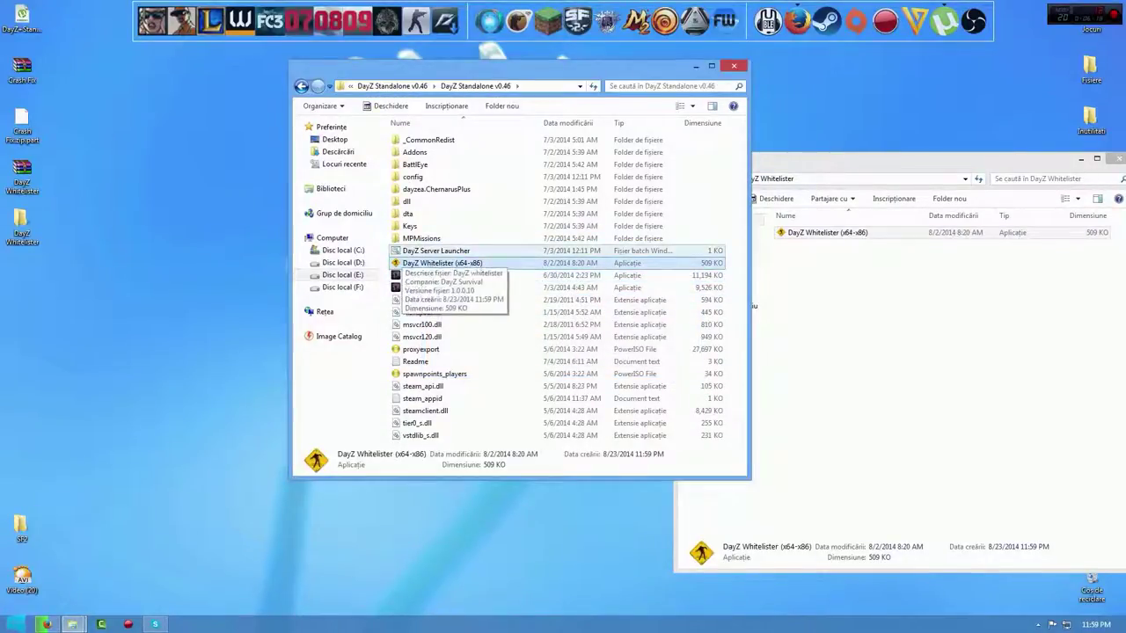
- Run DayZ Whitelister (x64-x86) from the game folder, set the in-game name to uFo and apply for the whitelist
double_click(440, 263)
left_click(594, 323)
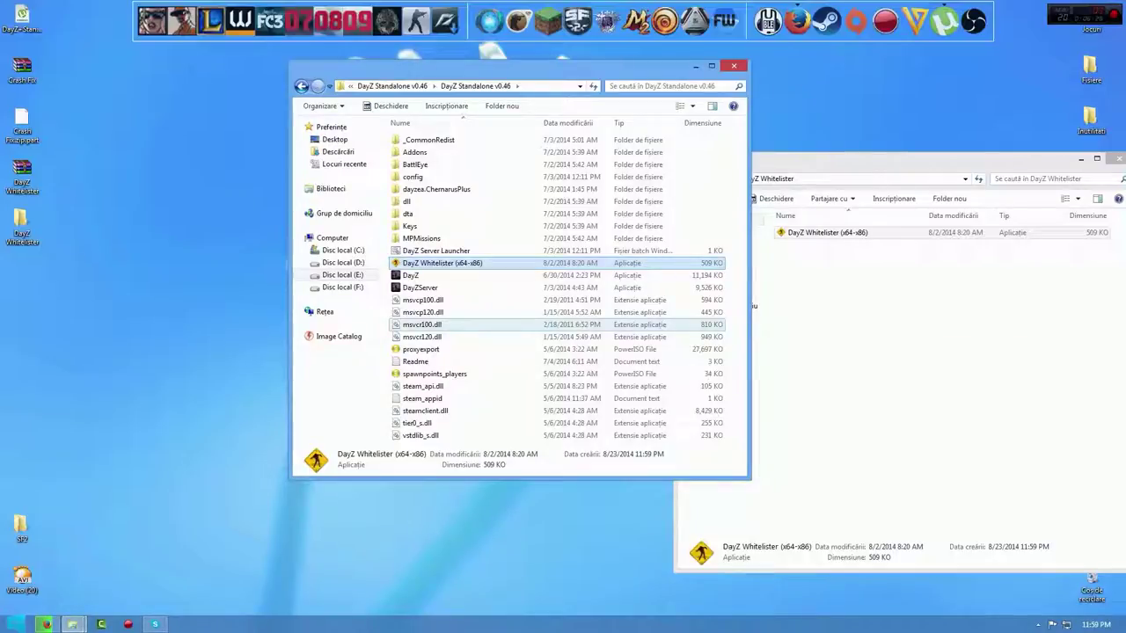
key("Return")
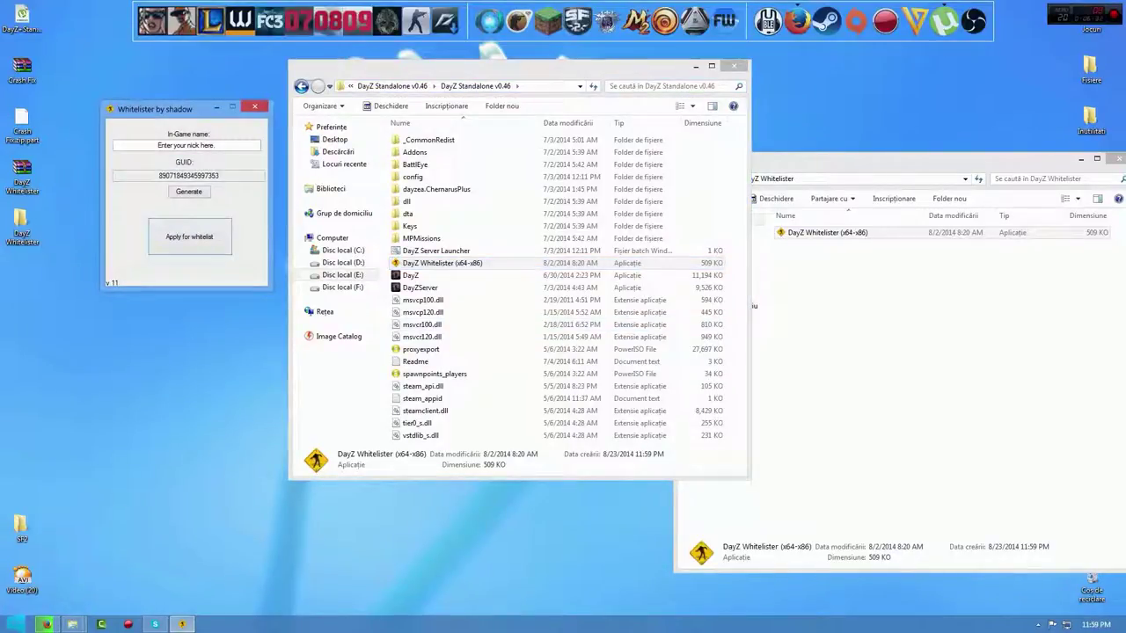
left_click(186, 145)
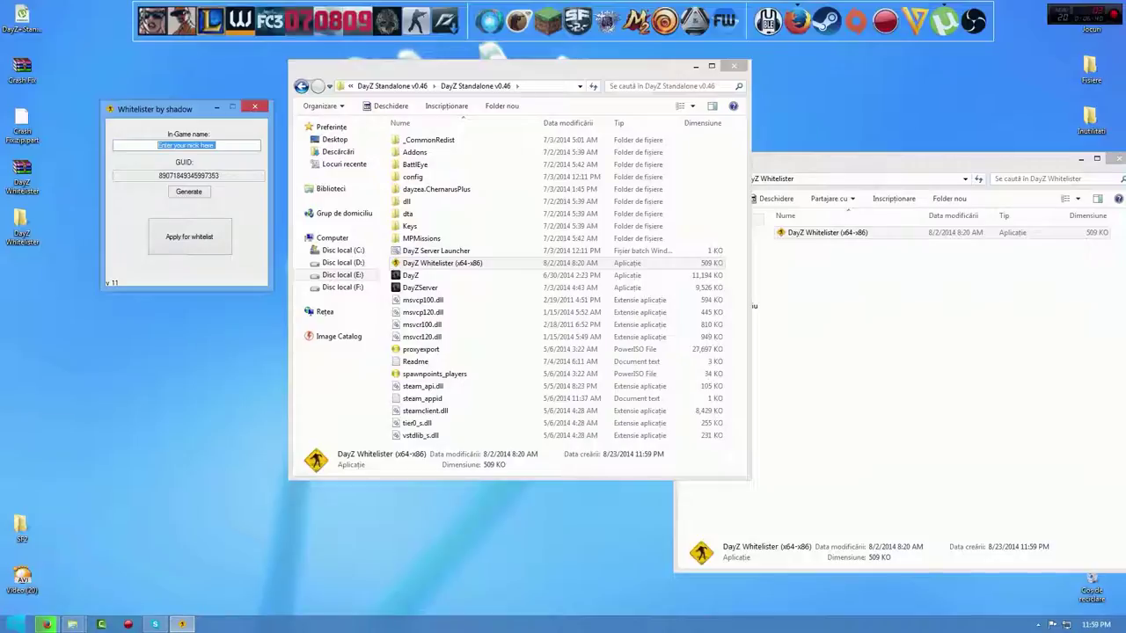
type("U")
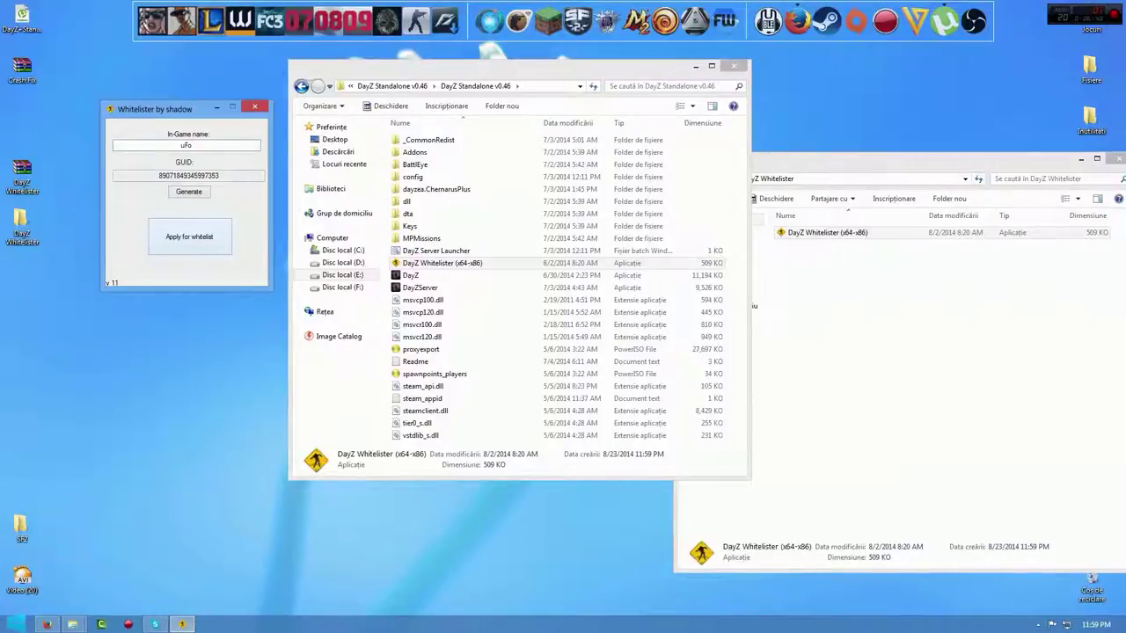
left_click(190, 237)
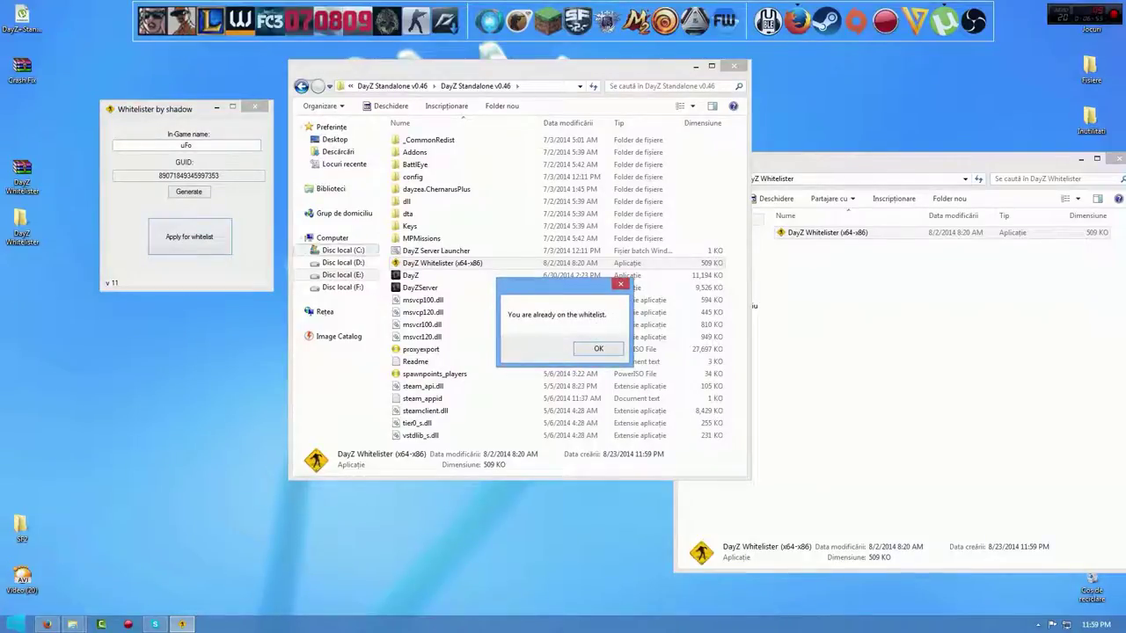
- Dismiss the whitelist message, then close the Whitelister and the DayZ Whitelister folder window
left_click_drag(529, 287, 321, 200)
left_click(388, 263)
key("alt+F4")
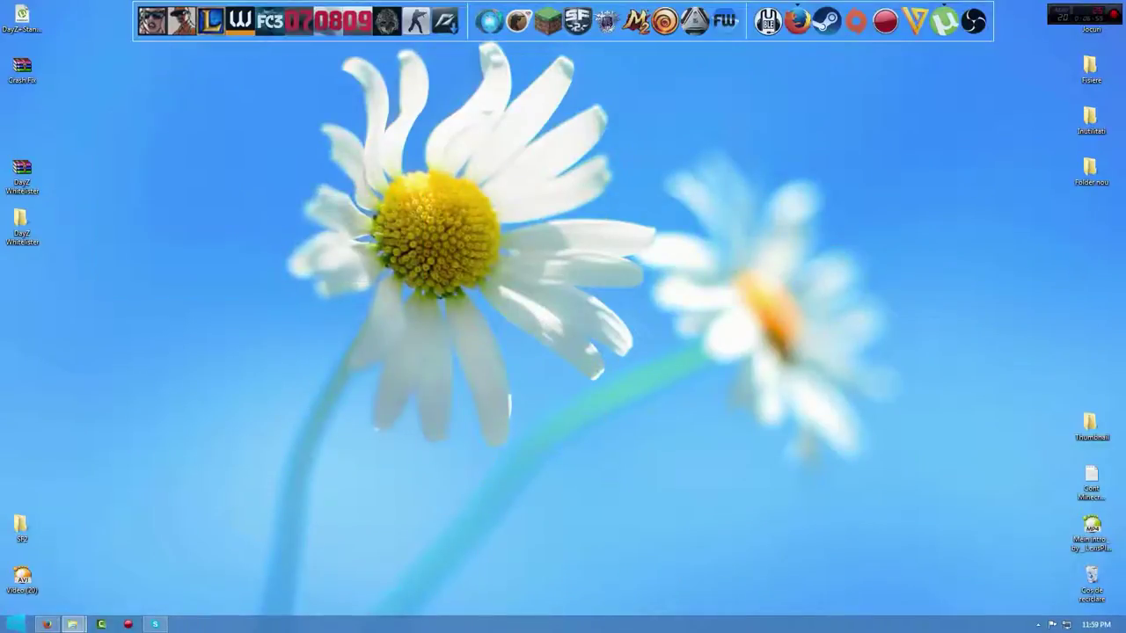
mouse_move(72, 624)
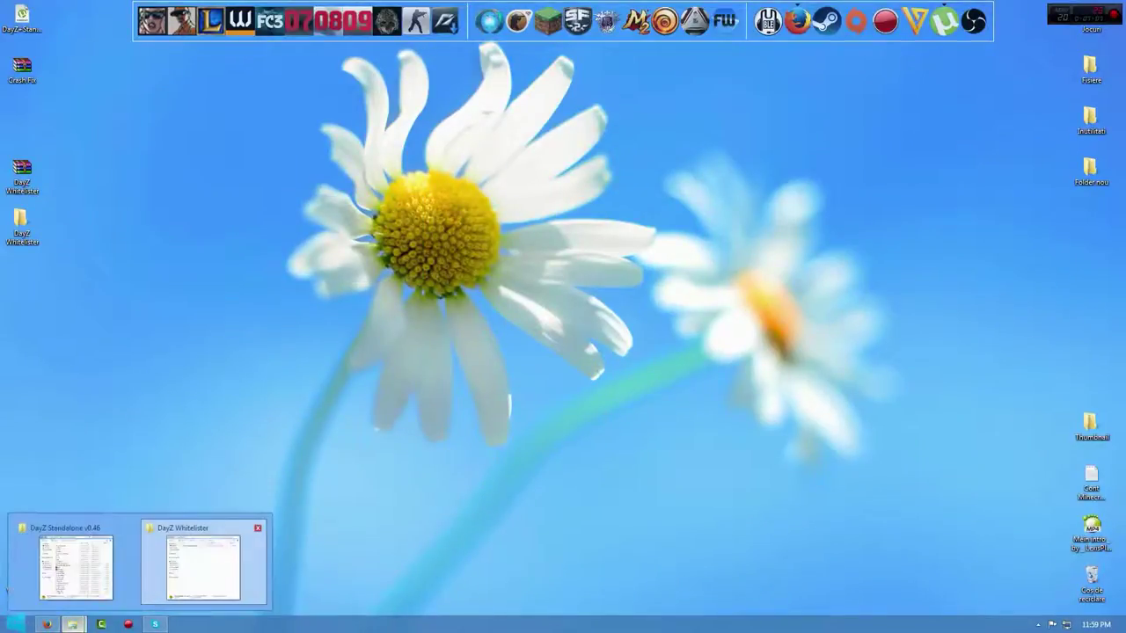
left_click(202, 563)
key("alt+F4")
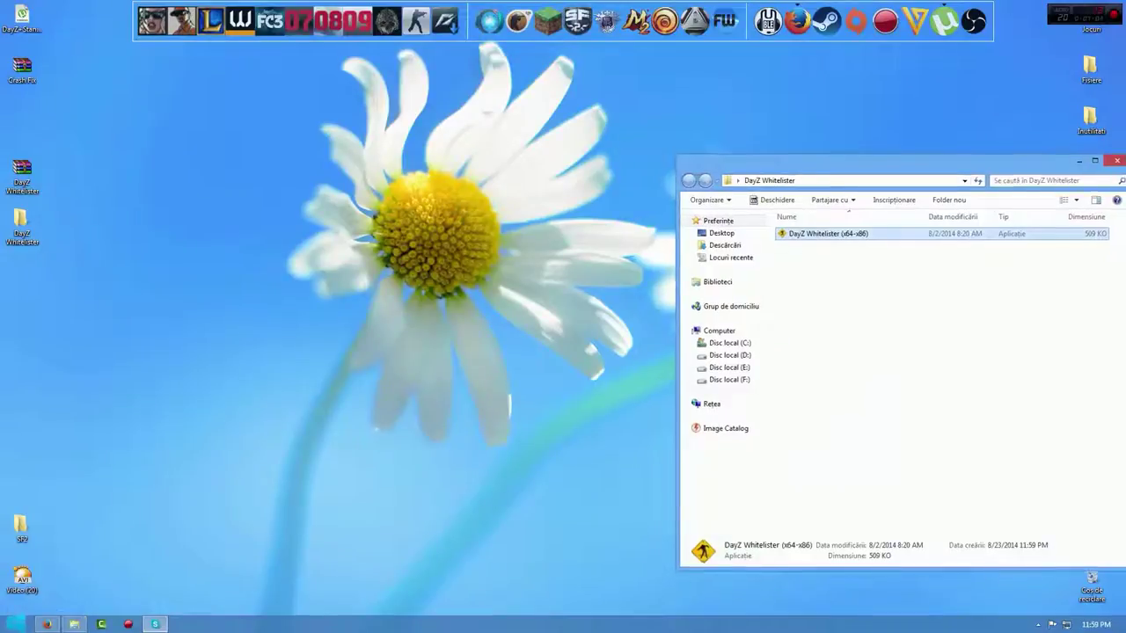
- Extract the Crash Fix archive into its own folder on the Desktop, bring back the game folder window and open the extracted Crash Fix folder
right_click(9, 72)
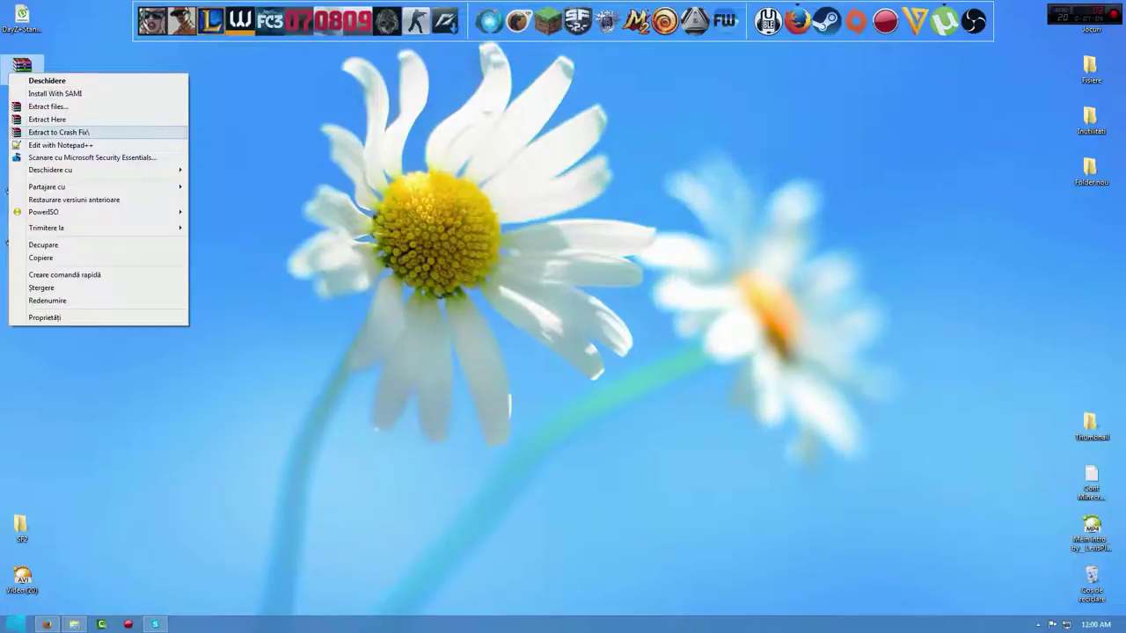
left_click(59, 132)
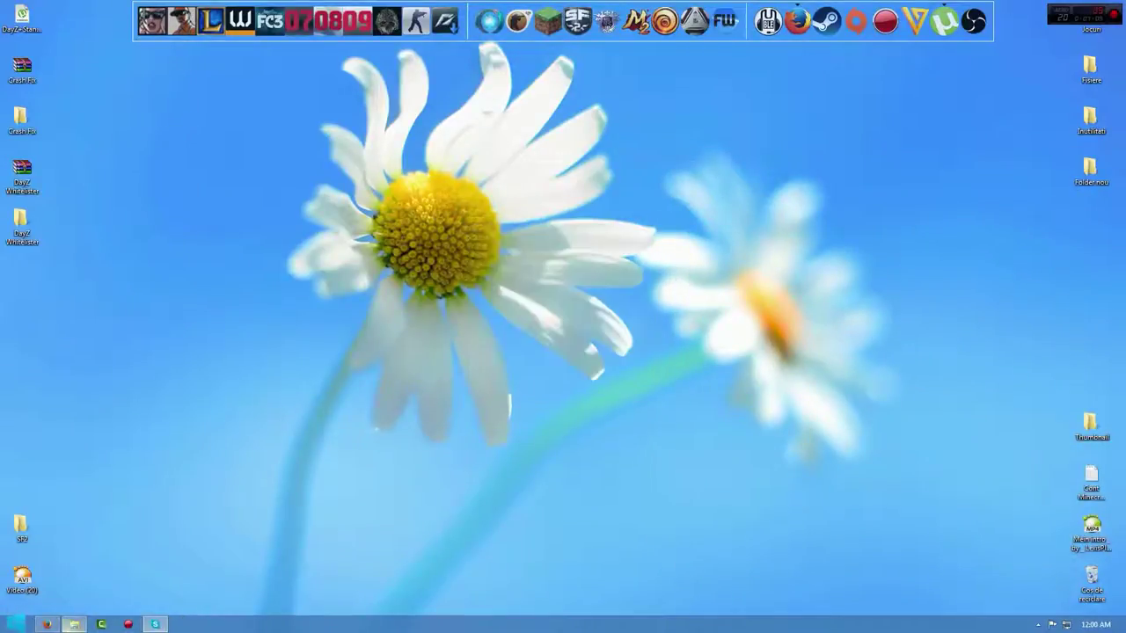
left_click(47, 624)
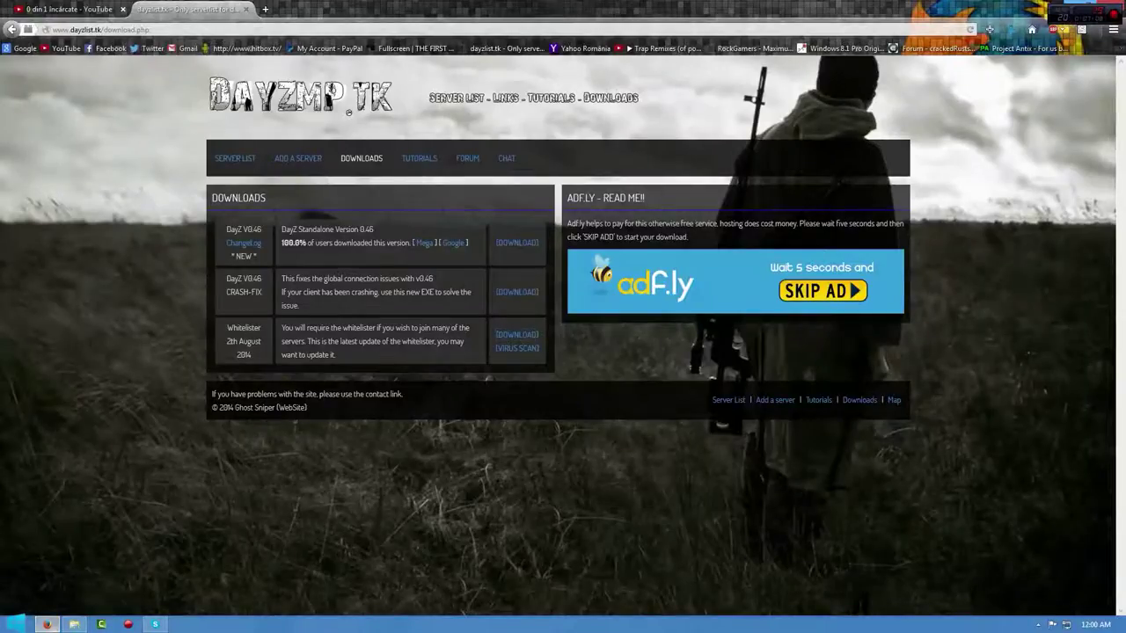
left_click(46, 624)
left_click(74, 624)
double_click(22, 120)
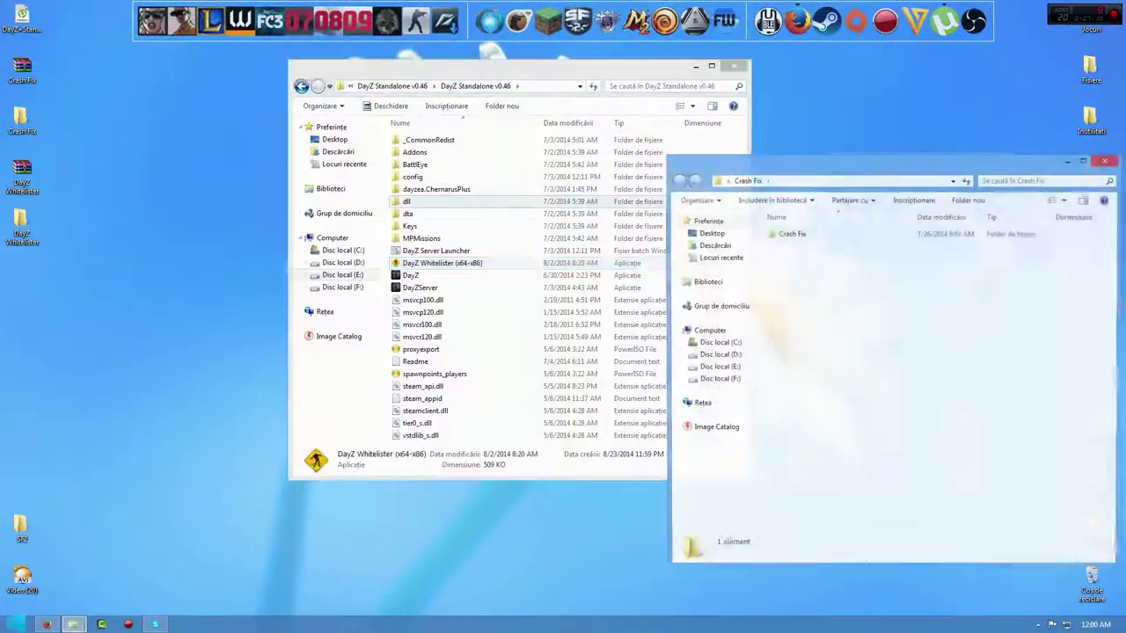
- Arrange both folder windows side by side and copy DayZ from the inner Crash Fix folder into the game folder, replacing the existing file
left_click_drag(826, 162, 1124, 167)
left_click_drag(514, 73, 0, 93)
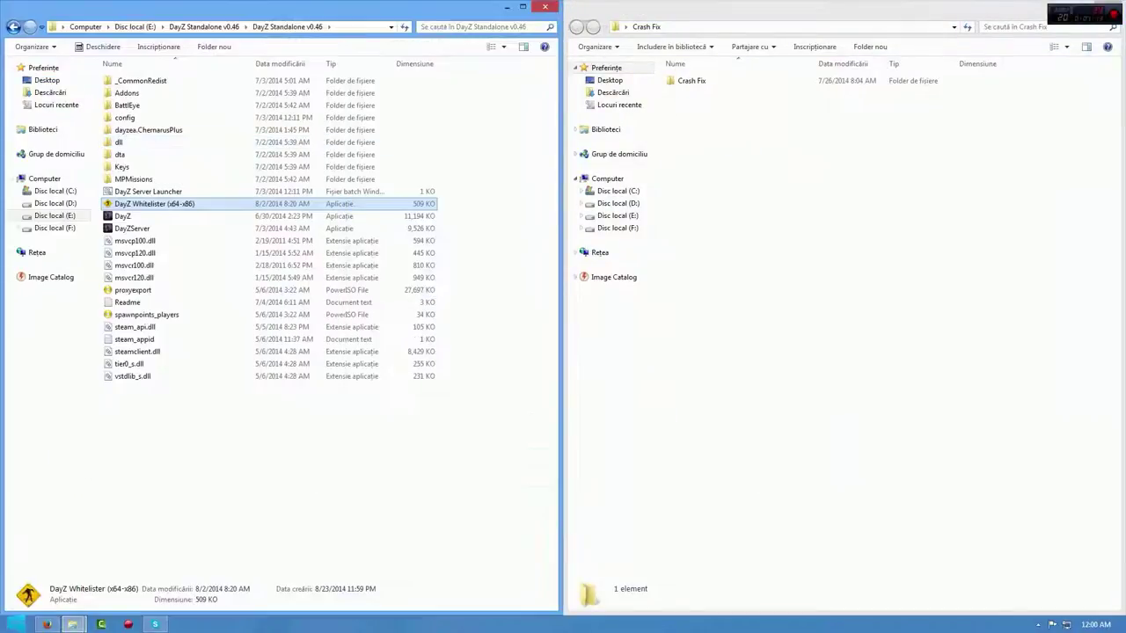
left_click_drag(775, 205, 701, 79)
double_click(692, 80)
left_click_drag(772, 179, 420, 407)
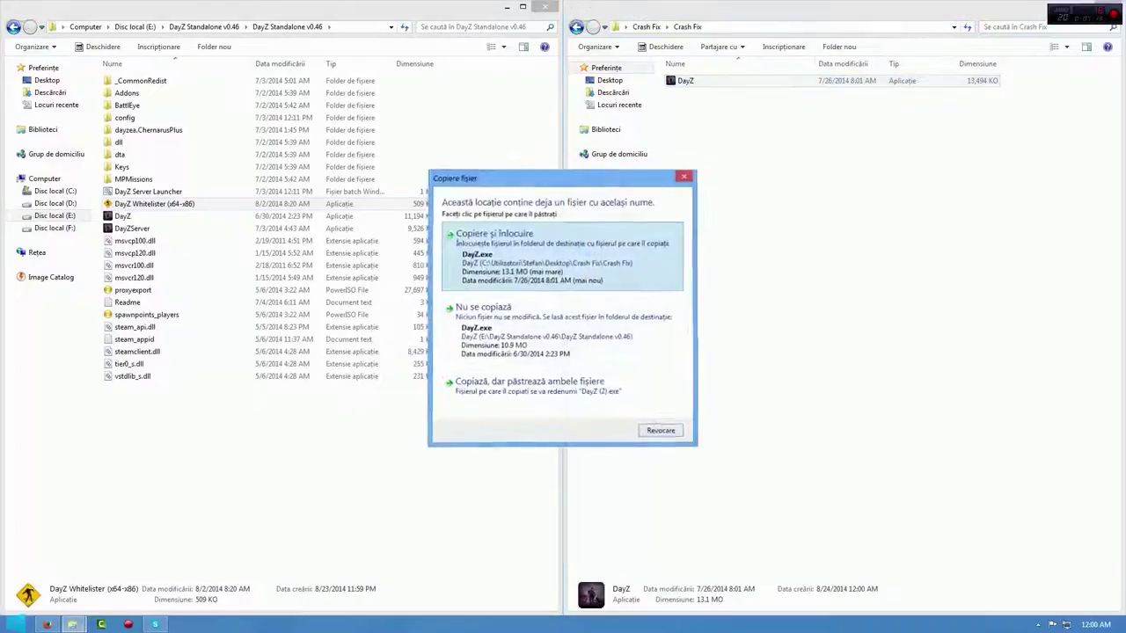
left_click(493, 231)
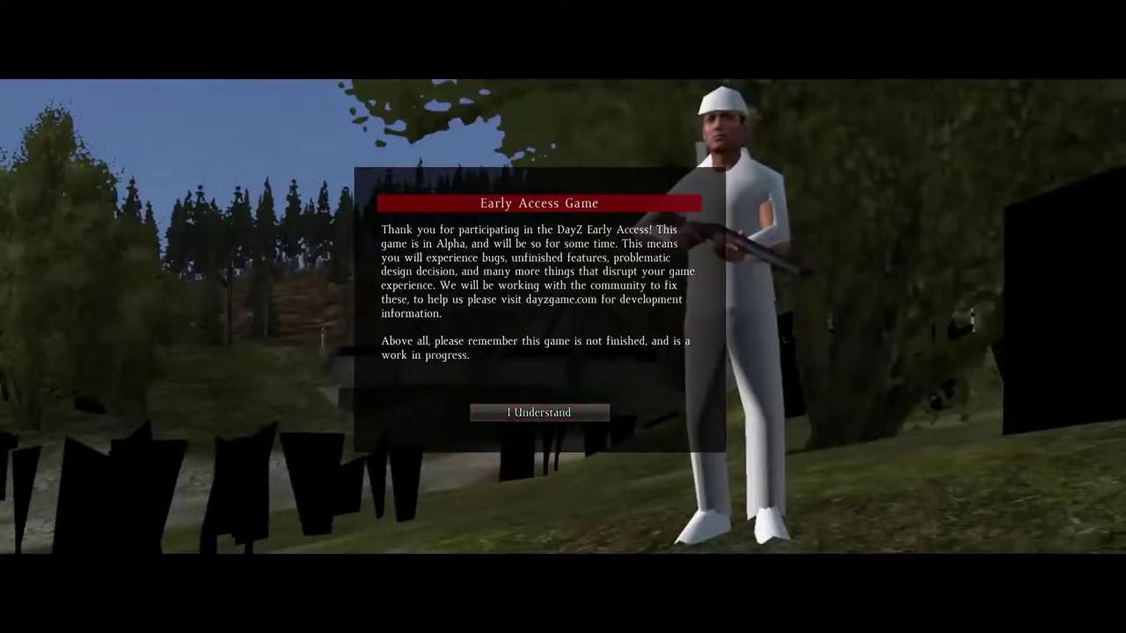
- Acknowledge the Early Access notice, open the default character settings and set the skin to Light
left_click(539, 413)
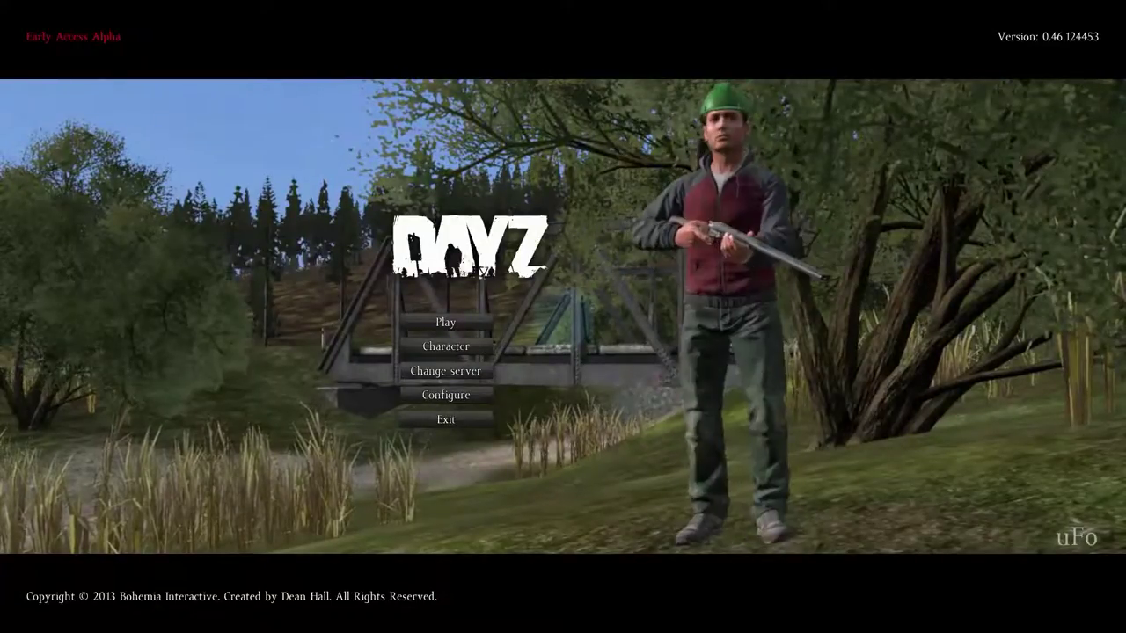
left_click(446, 345)
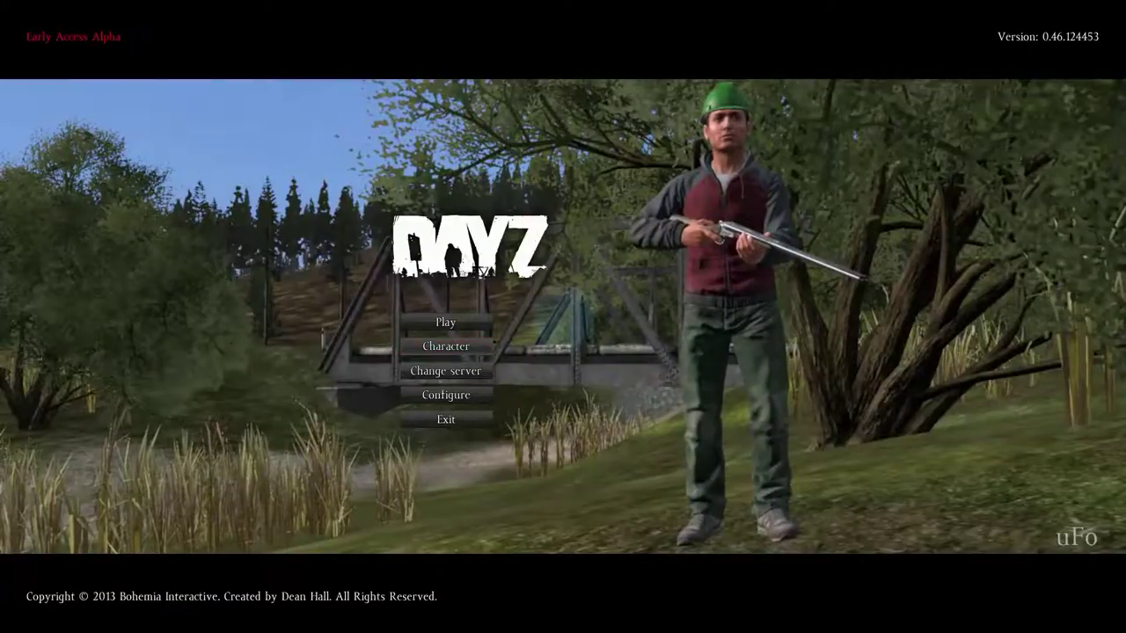
left_click(545, 311)
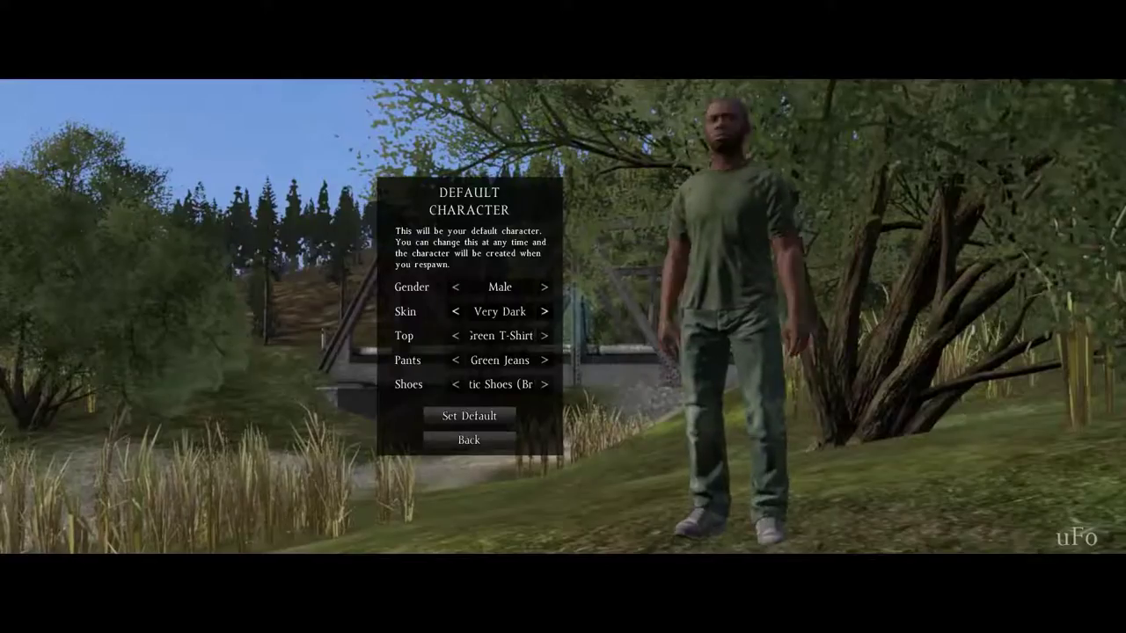
left_click(545, 311)
left_click(545, 311)
left_click(545, 312)
- Preview other tops for the default character, including the Beige T-Shirt, and go back to the Green T-Shirt
key("Down")
key("Right")
key("Right")
key("Right")
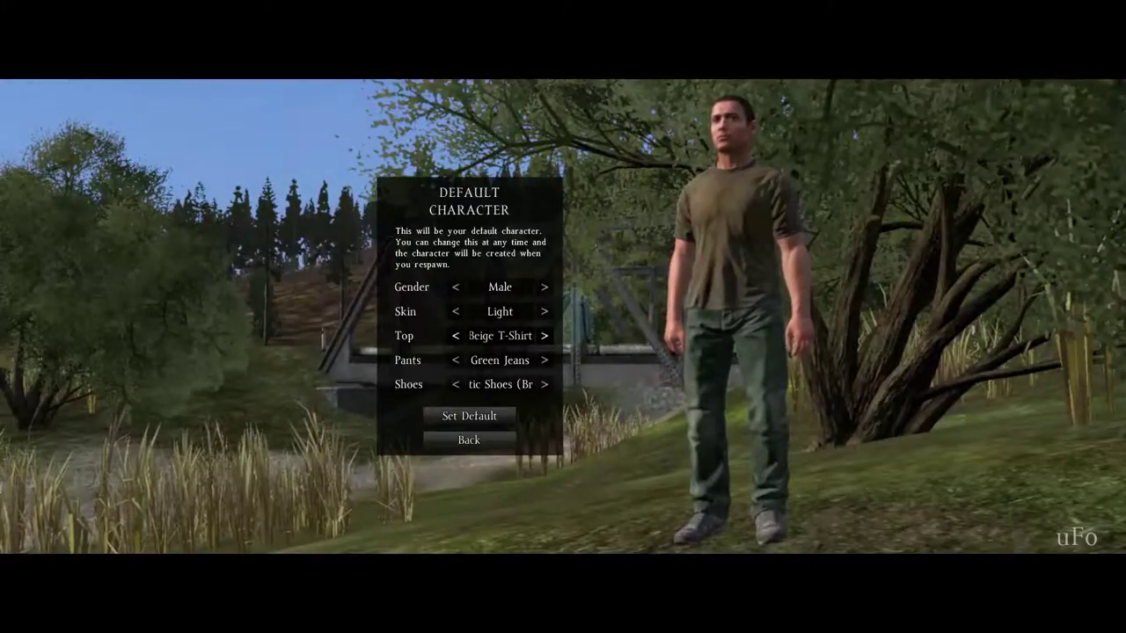
key("Left")
key("Left")
key("Left")
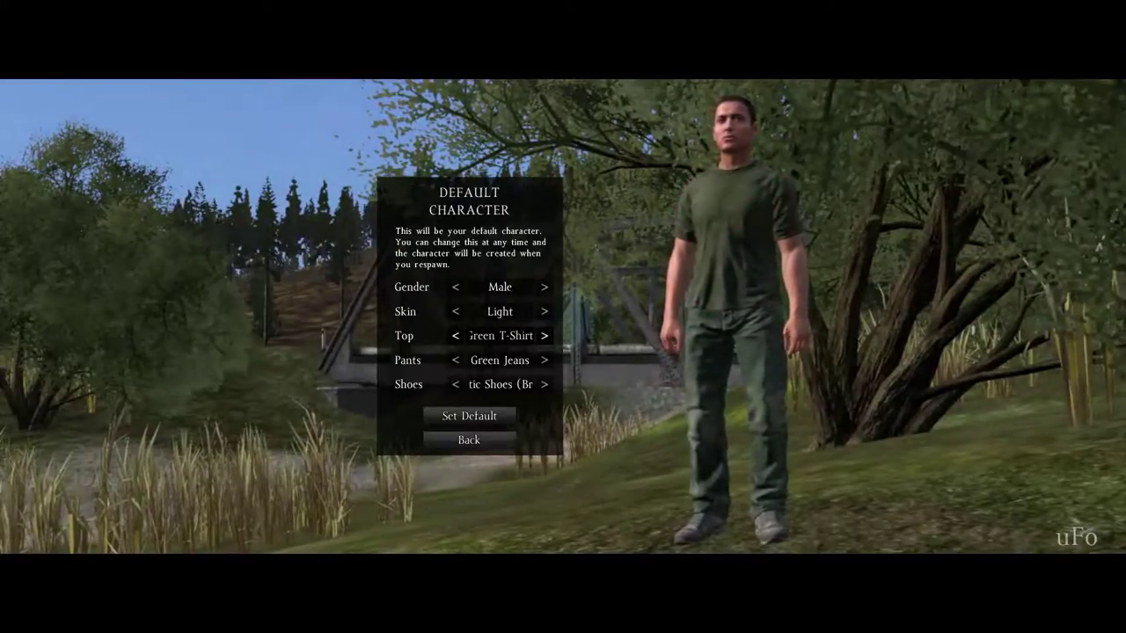
- Choose the blue athletic shoes and save this character as the default
left_click(545, 384)
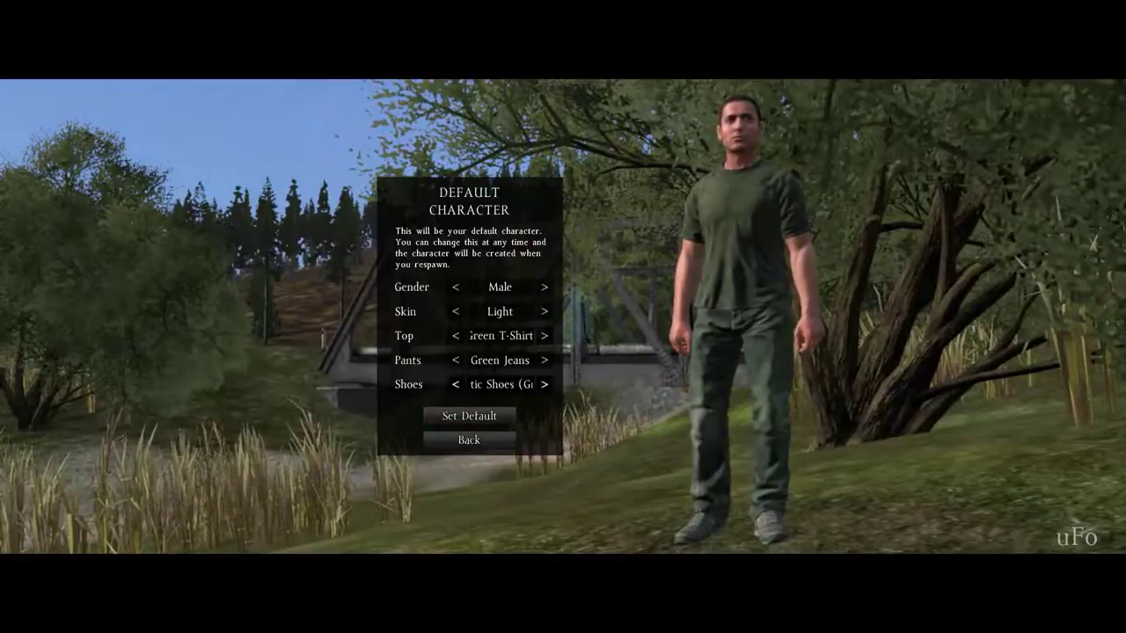
key("Right")
key("Right")
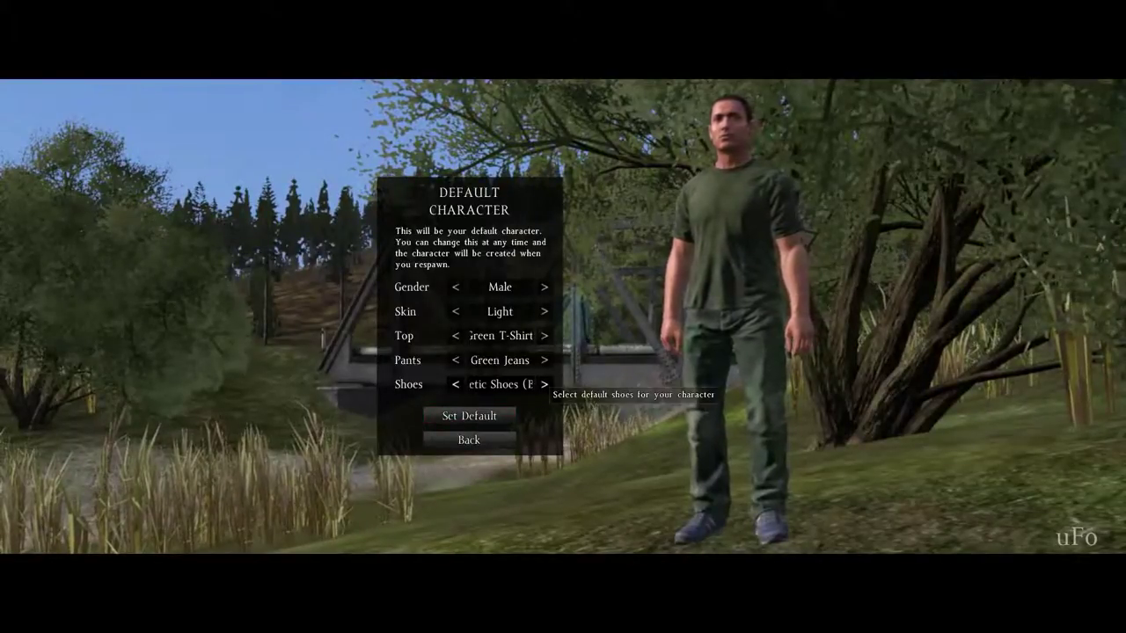
key("Down")
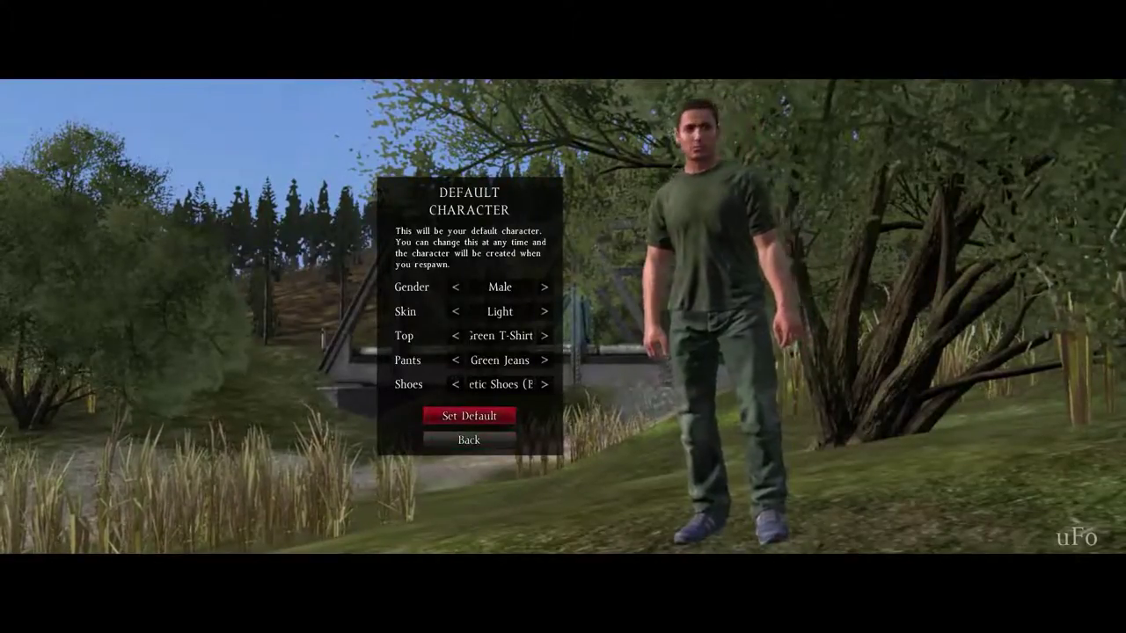
key("Return")
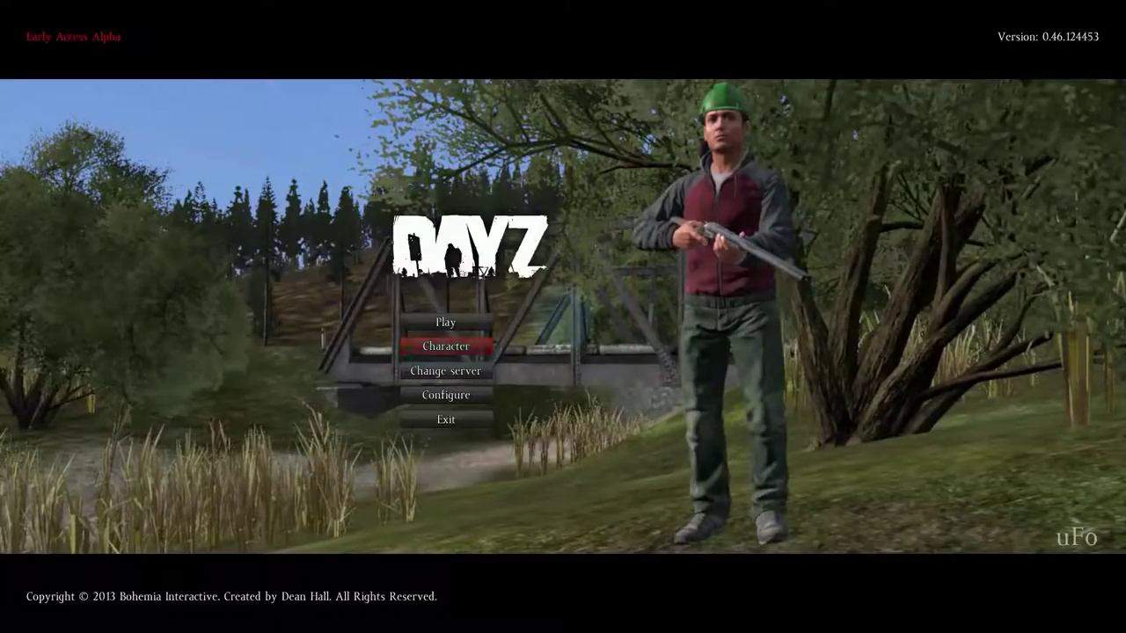
- Open the game's video configuration and examine the Rendering Resolution choices without changing them
key("Down")
key("Down")
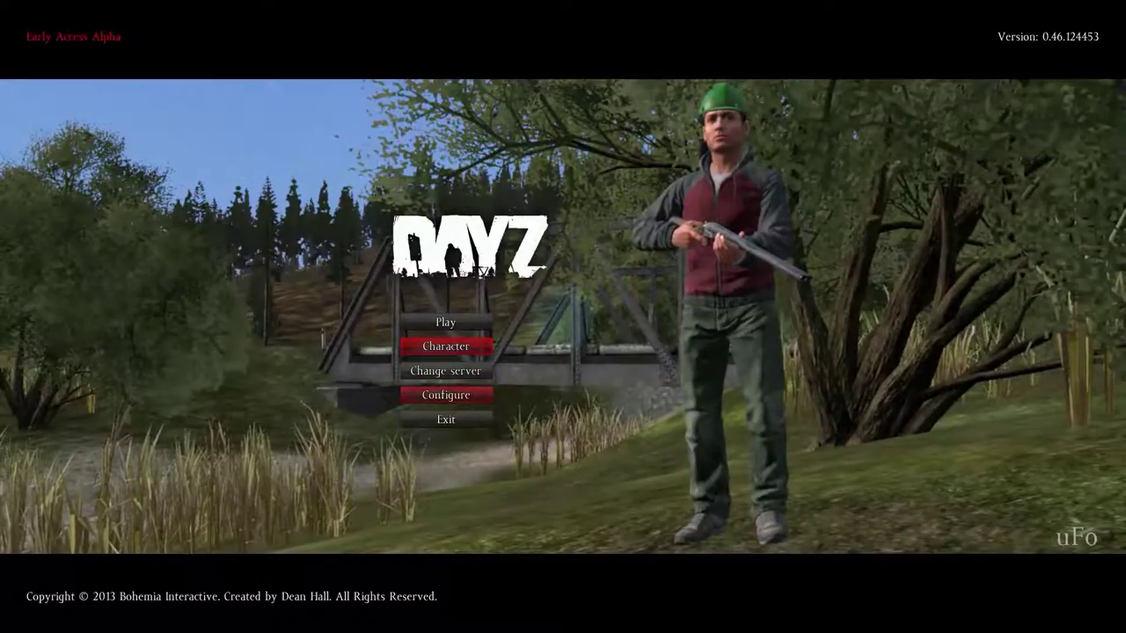
key("Return")
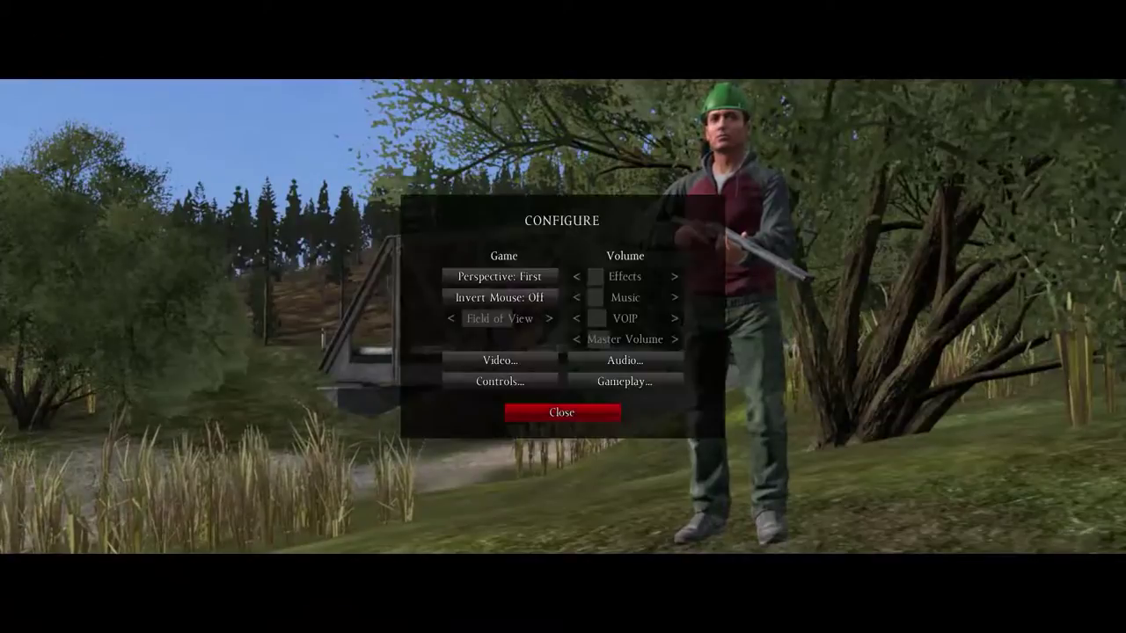
key("Up")
key("Up")
key("Up")
key("Up")
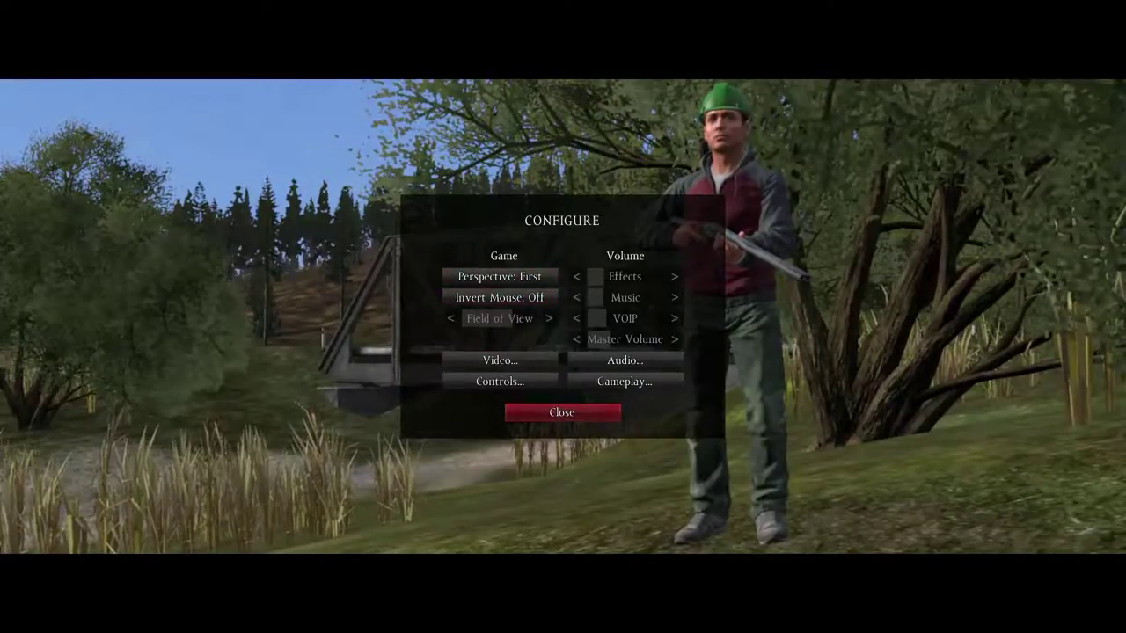
left_click(499, 360)
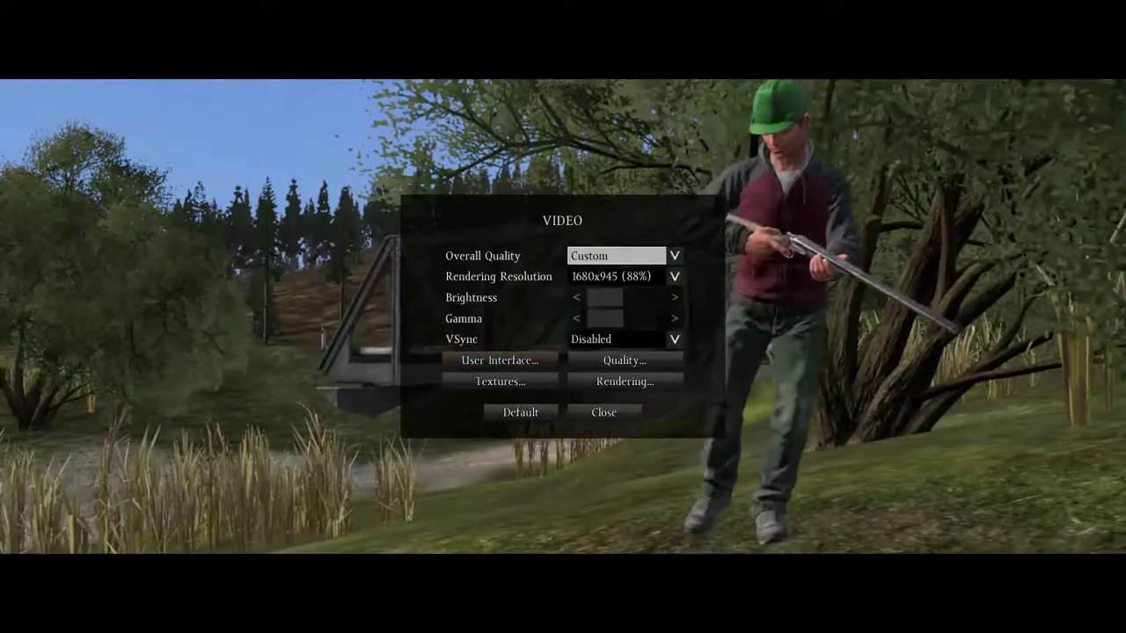
key("Down")
key("Return")
key("Return")
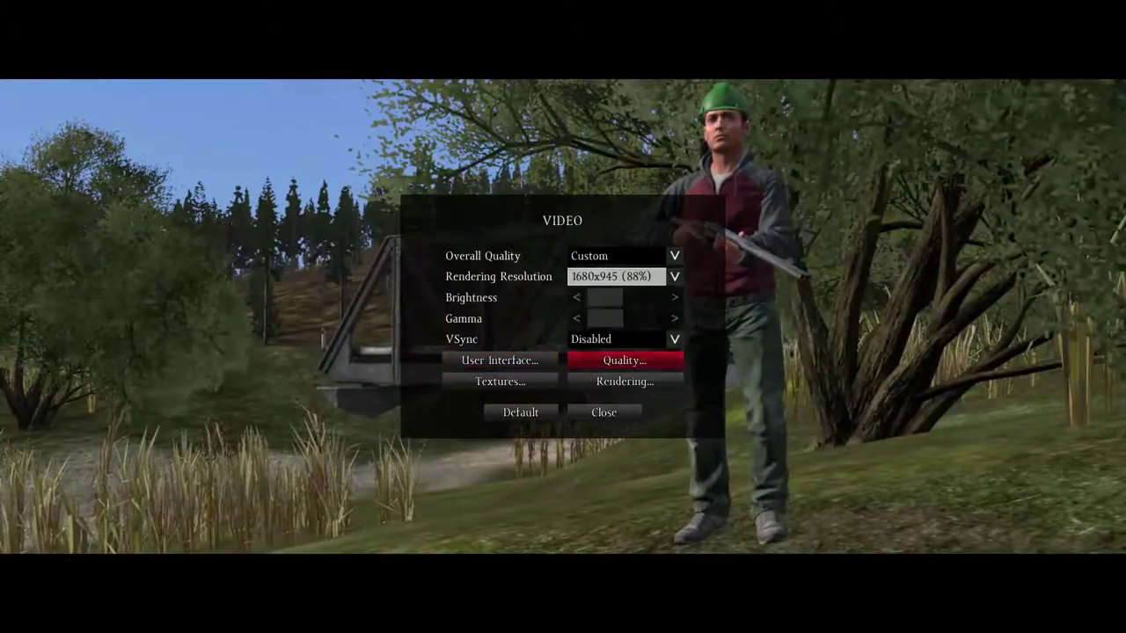
- Review the texture settings for video memory, detail and filtering, and return to the video settings
left_click(500, 381)
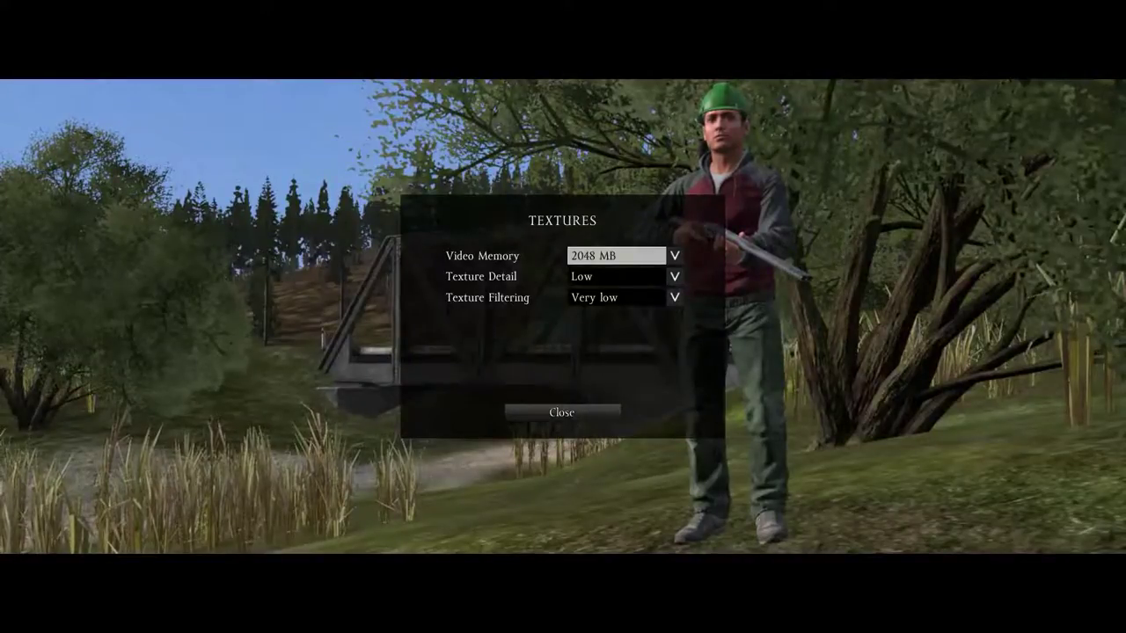
key("Down")
key("Return")
key("Return")
key("Escape")
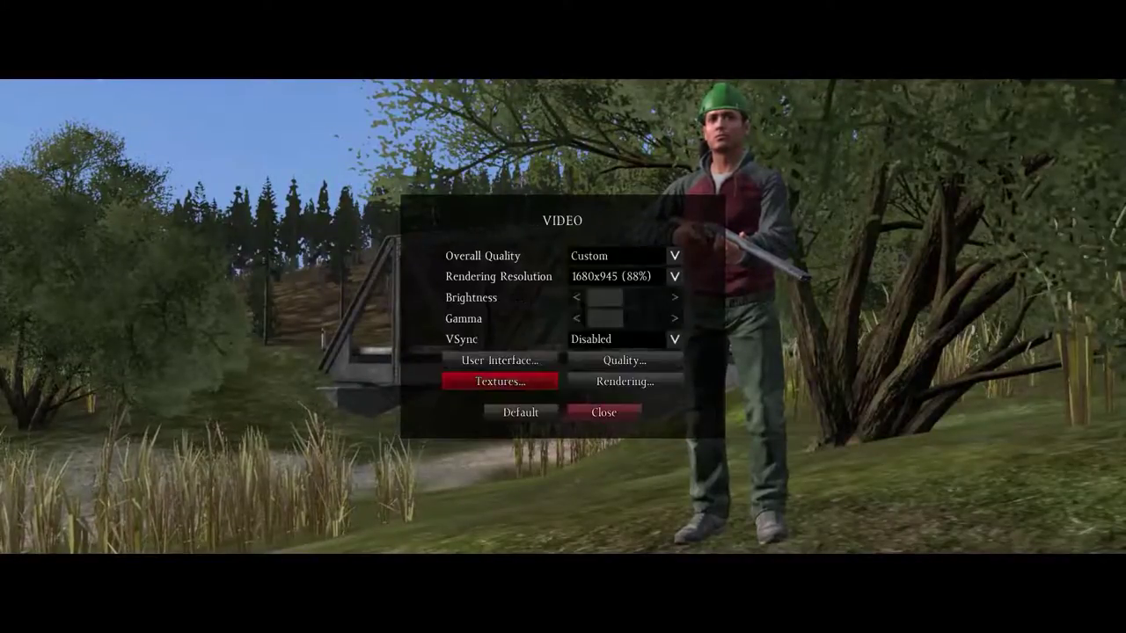
- Review the Rendering settings and the Quality settings, closing each without changes
key("Right")
key("Return")
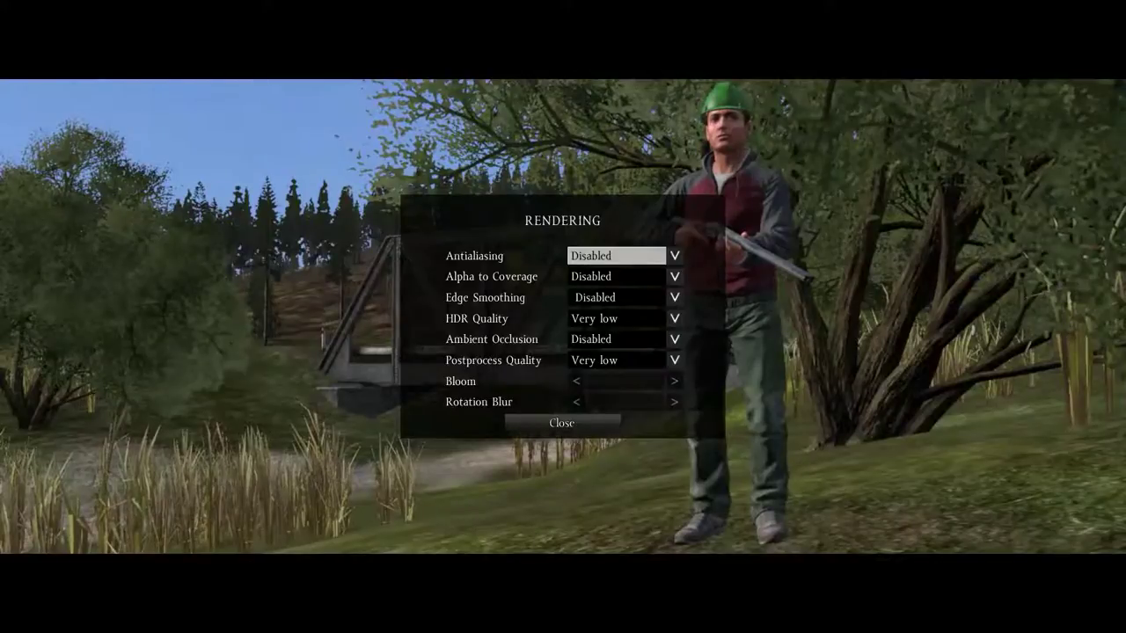
key("Up")
key("Return")
key("Up")
key("Return")
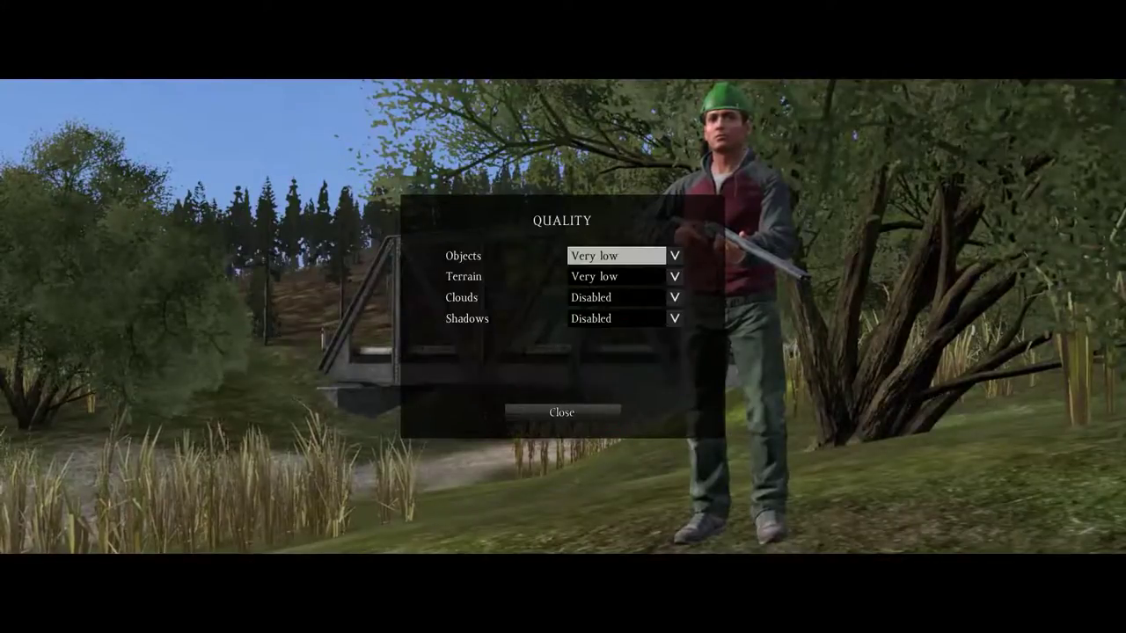
key("Up")
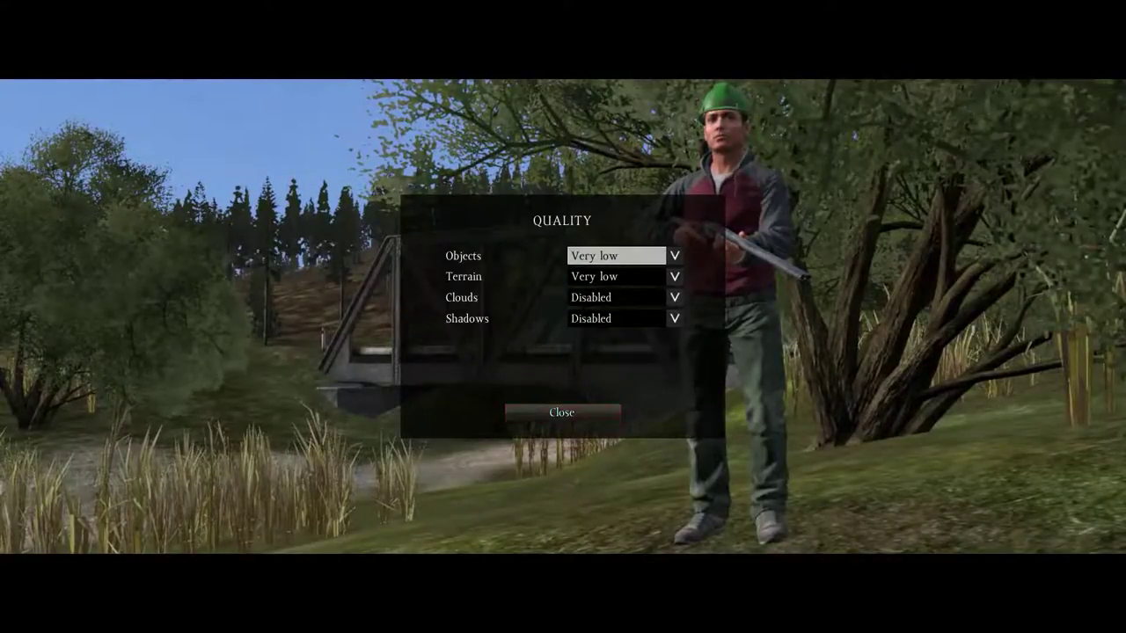
key("Return")
- Open the User Interface video settings and check the larger resolutions on offer, keeping 1920×1080×32
key("Up")
key("Up")
key("Return")
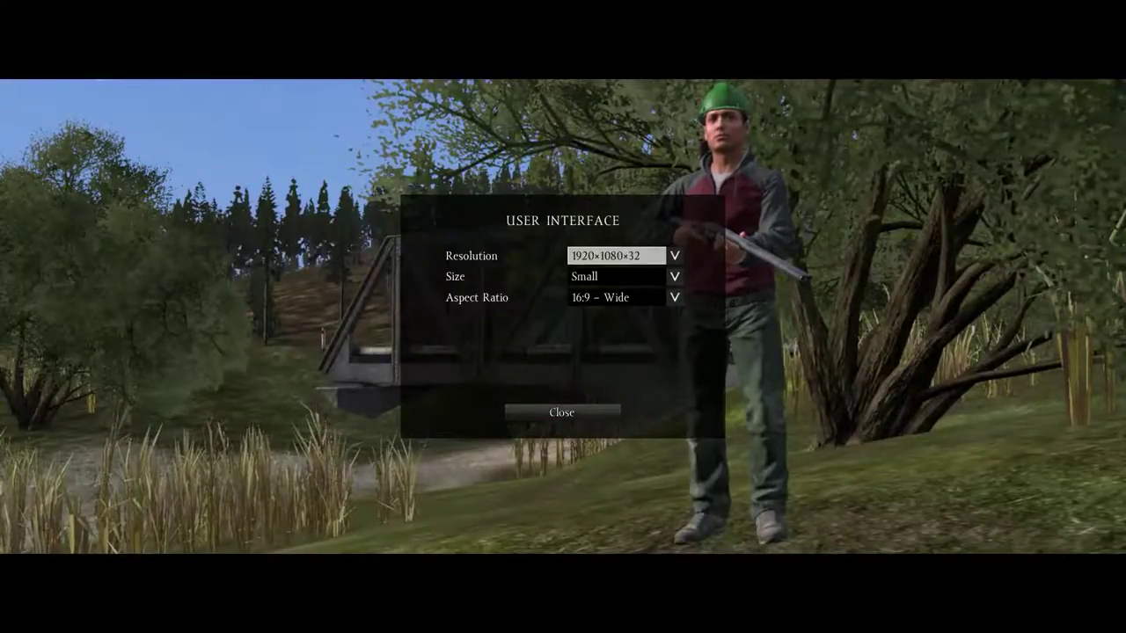
key("Return")
key("Up")
key("Up")
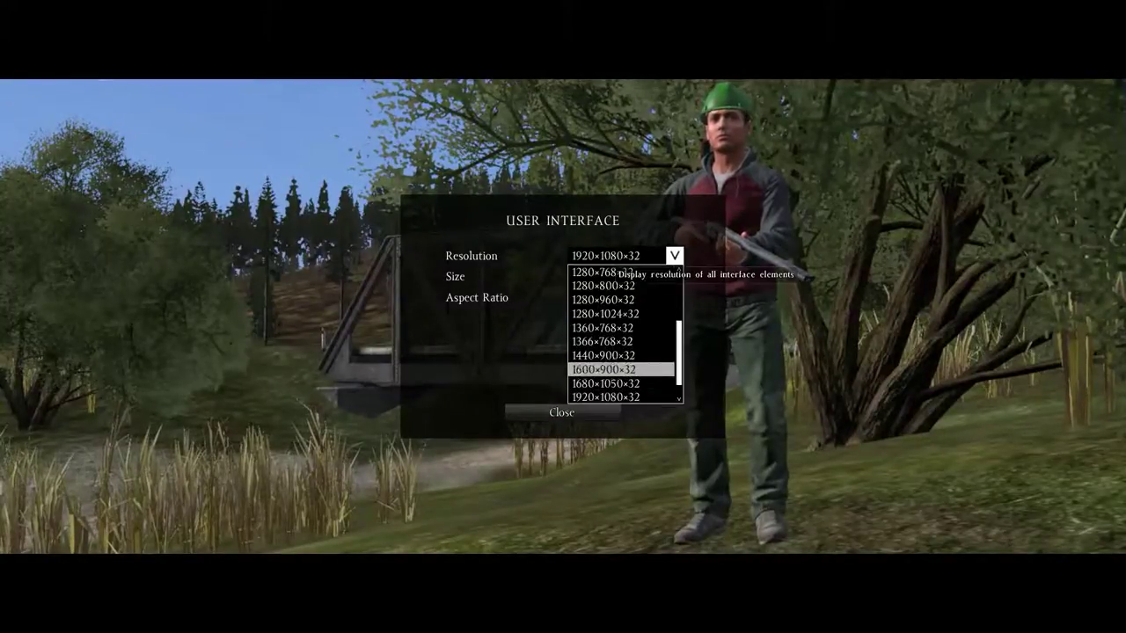
key("Down")
key("Down")
left_click(608, 258)
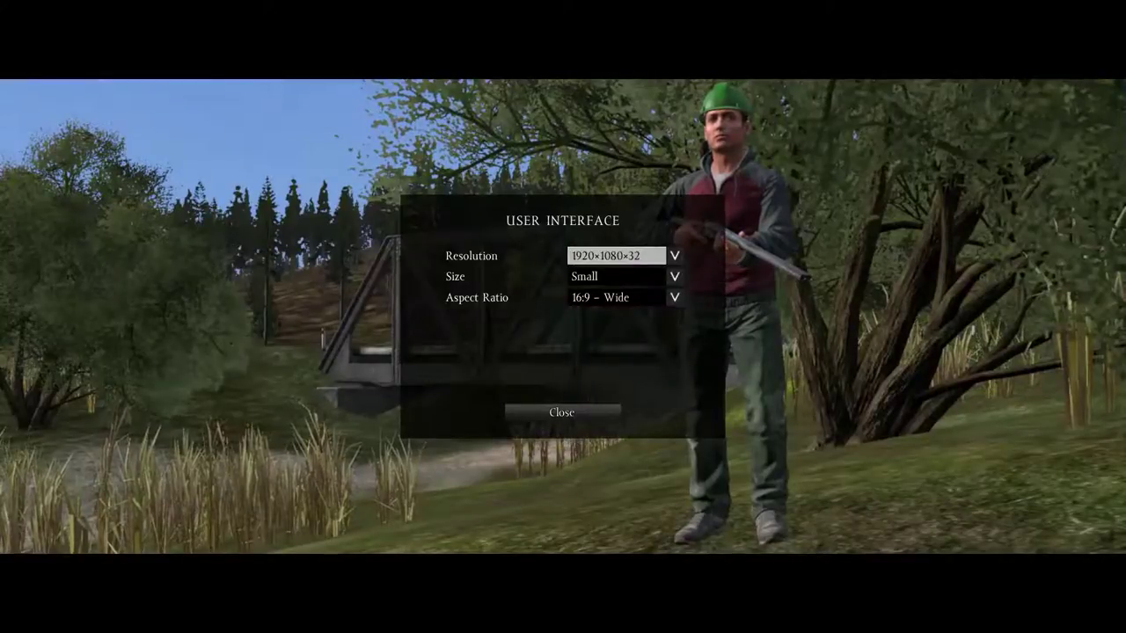
- Look through the whole interface resolution list from 640×480×32 to Windowed and pick 1920×1080×32
left_click(608, 258)
scroll(616, 285, "up", 1)
scroll(621, 300, "up", 3)
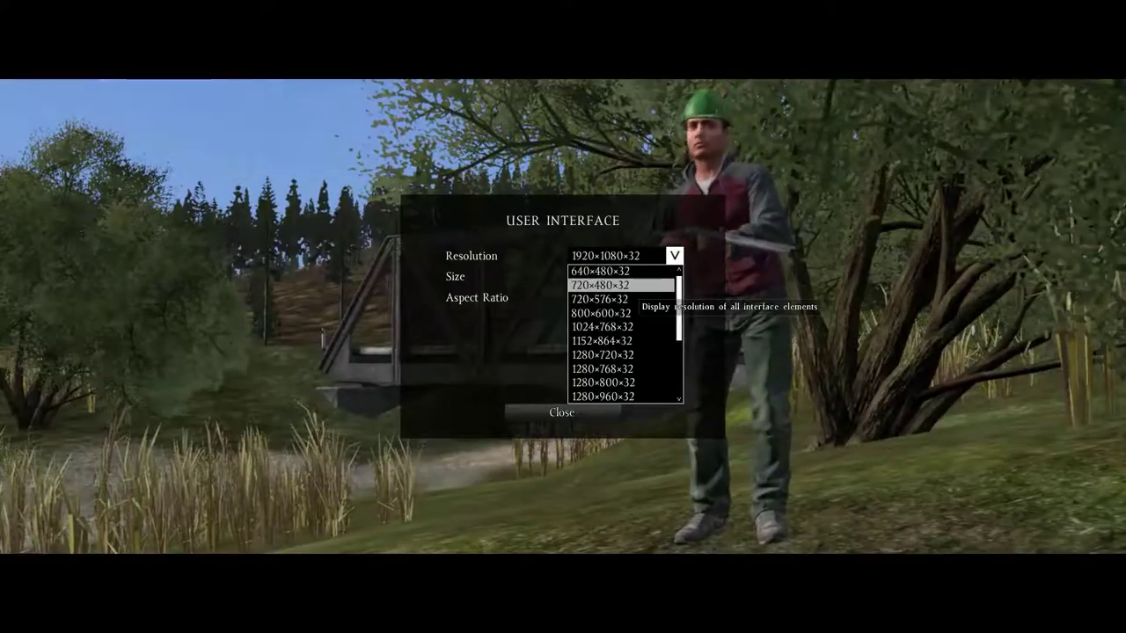
scroll(621, 300, "down", 4)
key("Down")
key("Down")
key("Down")
key("Down")
key("Down")
key("Up")
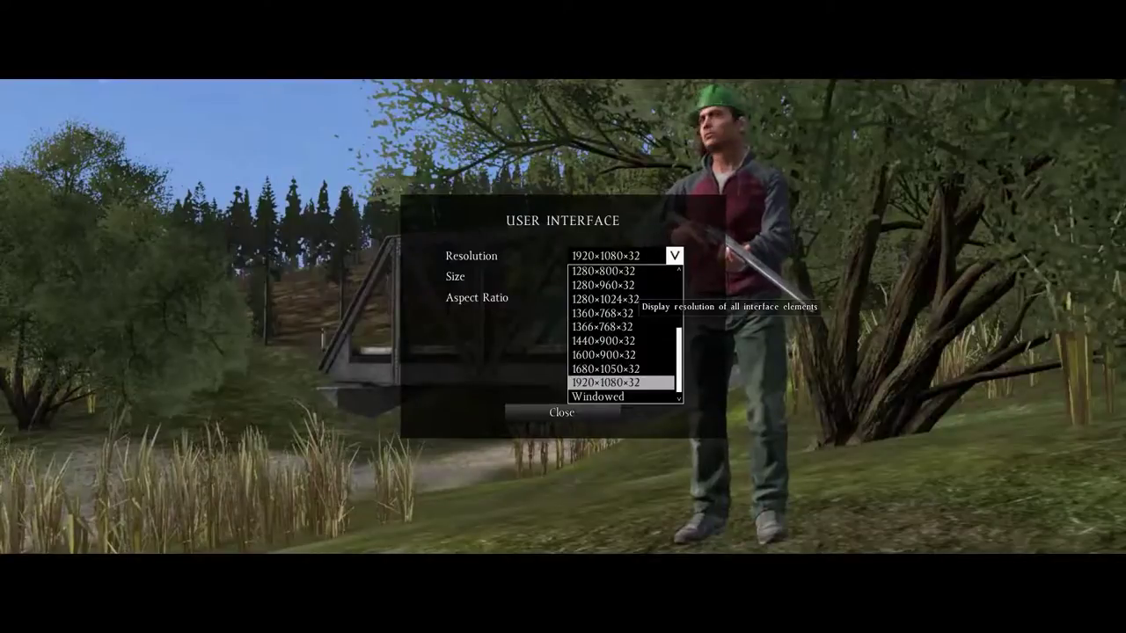
key("Return")
- Check the aspect ratio options, keep 16:9 - Wide, and leave the configuration for the main menu
key("Down")
key("Down")
key("Return")
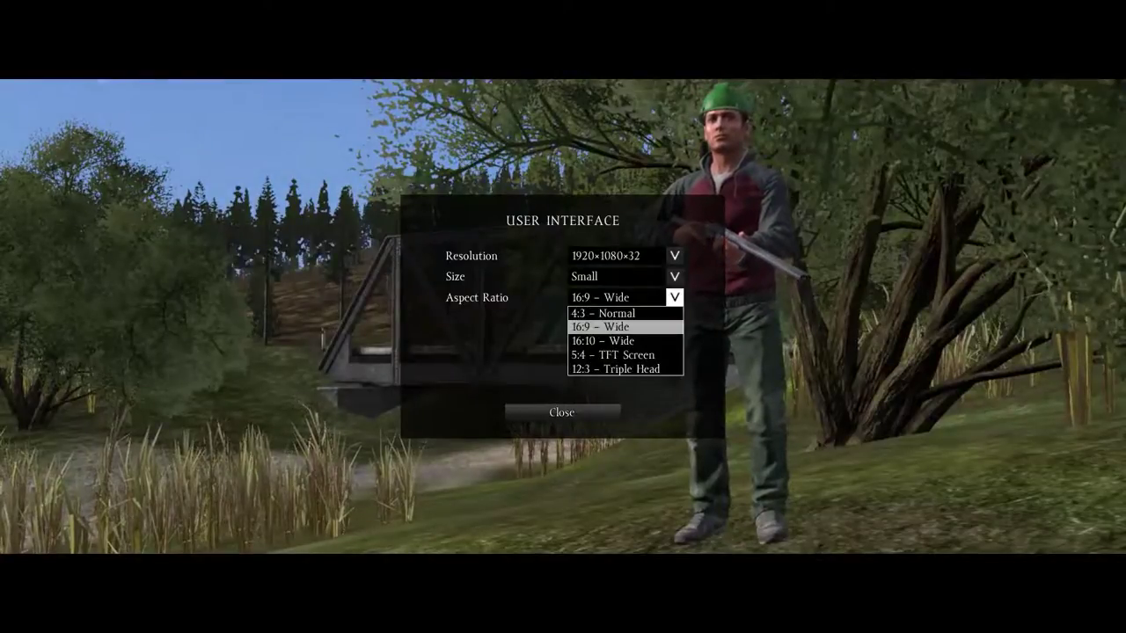
key("Return")
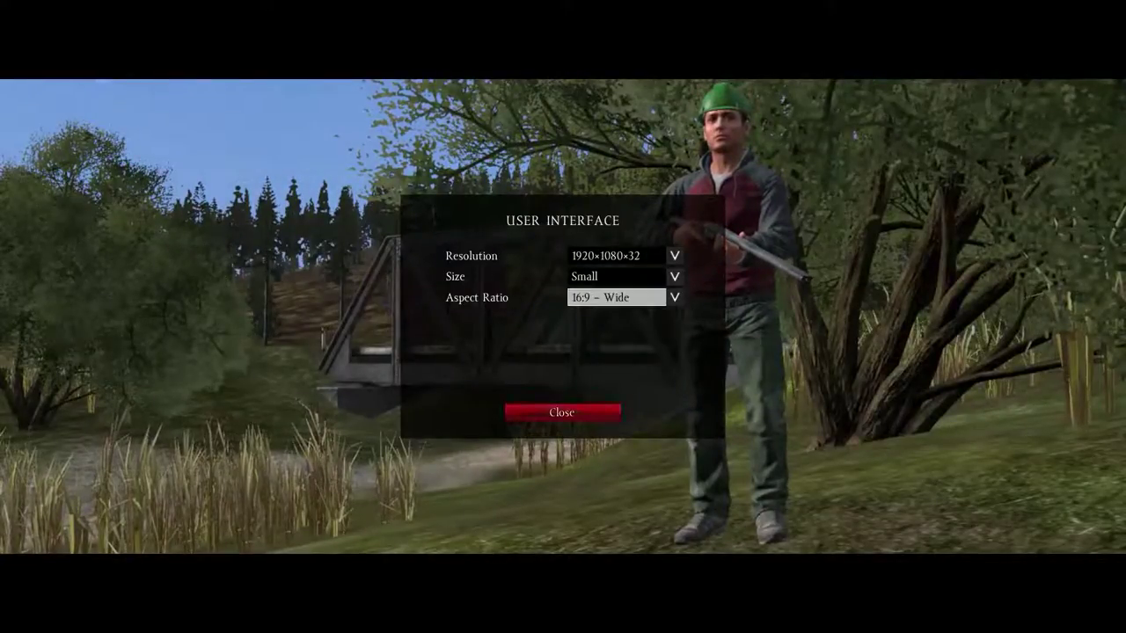
key("Escape")
key("Escape")
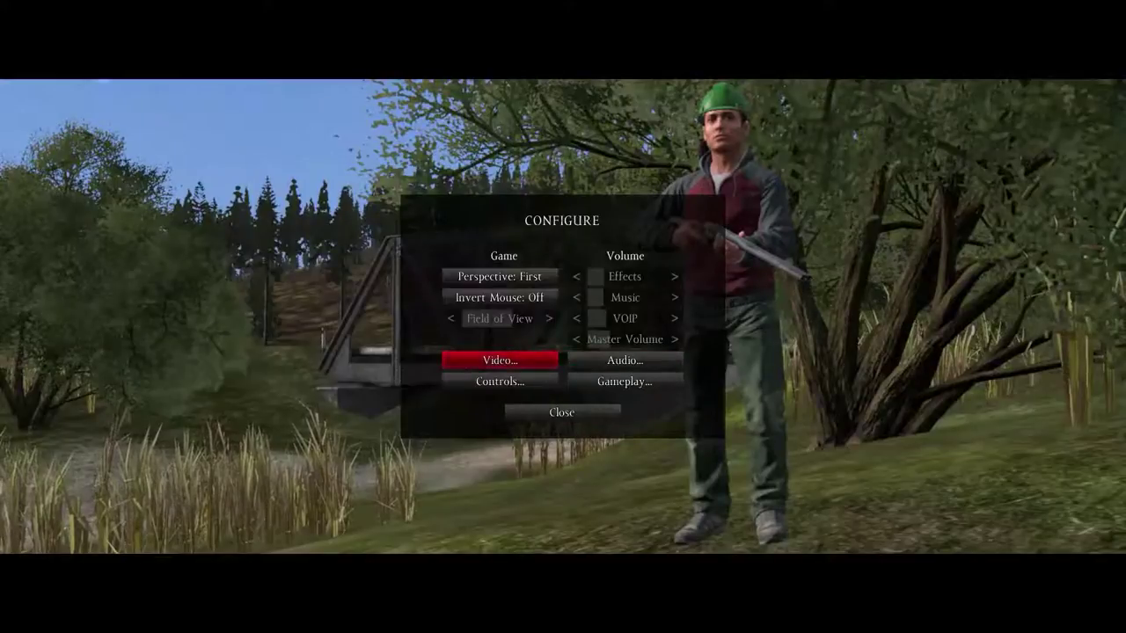
key("Down")
key("Down")
key("Return")
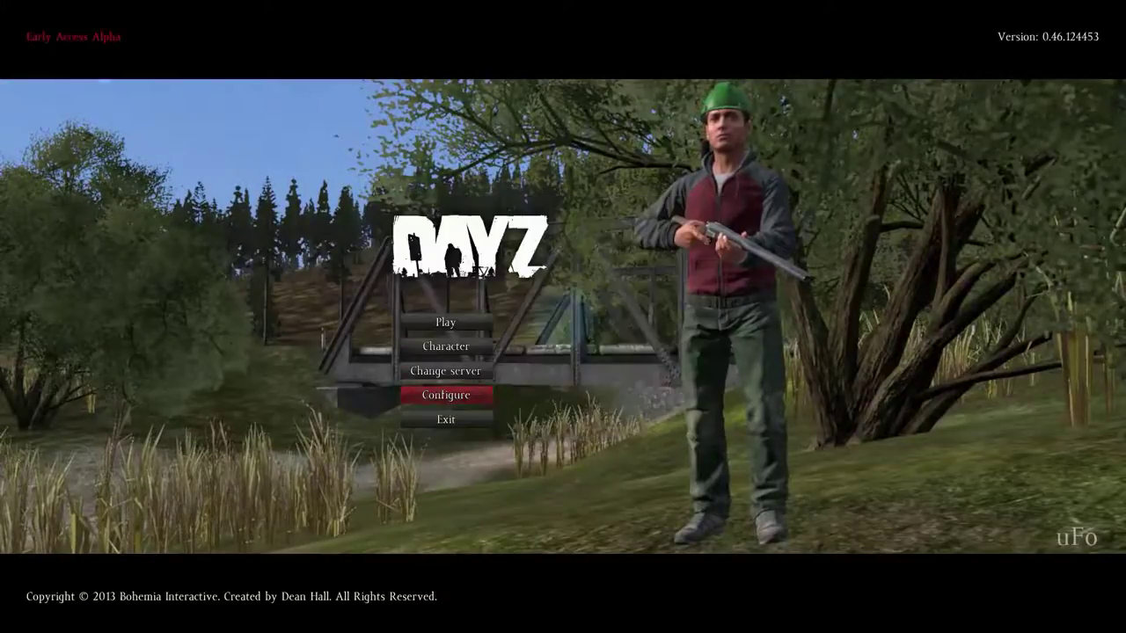
- Open the server browser and bring up the remote server's host address entry
key("Up")
key("Up")
key("Down")
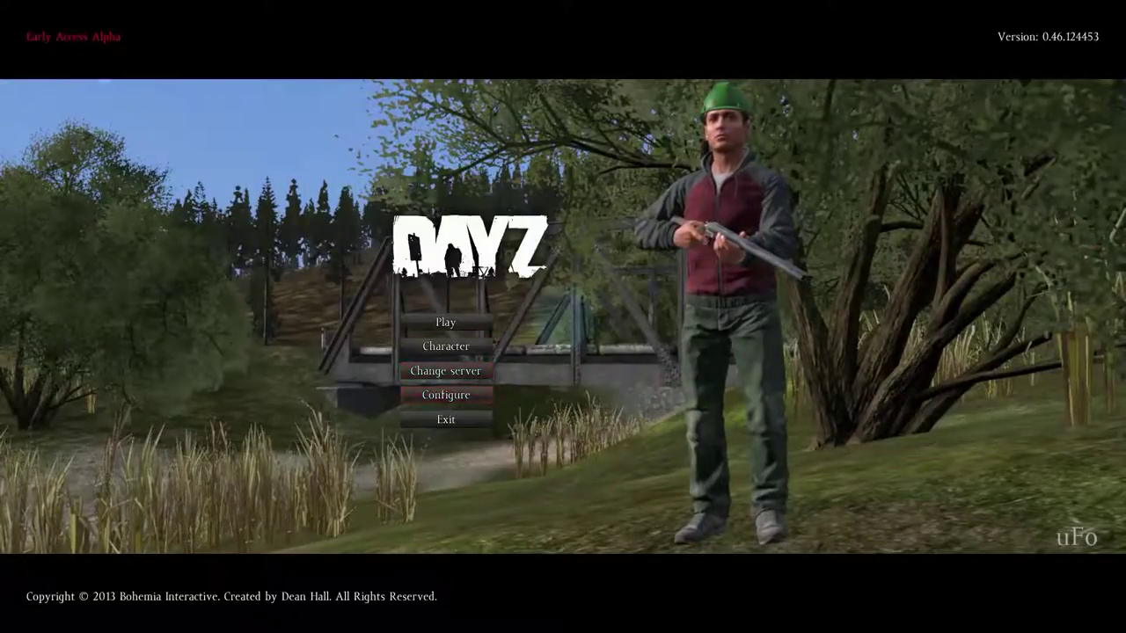
key("Up")
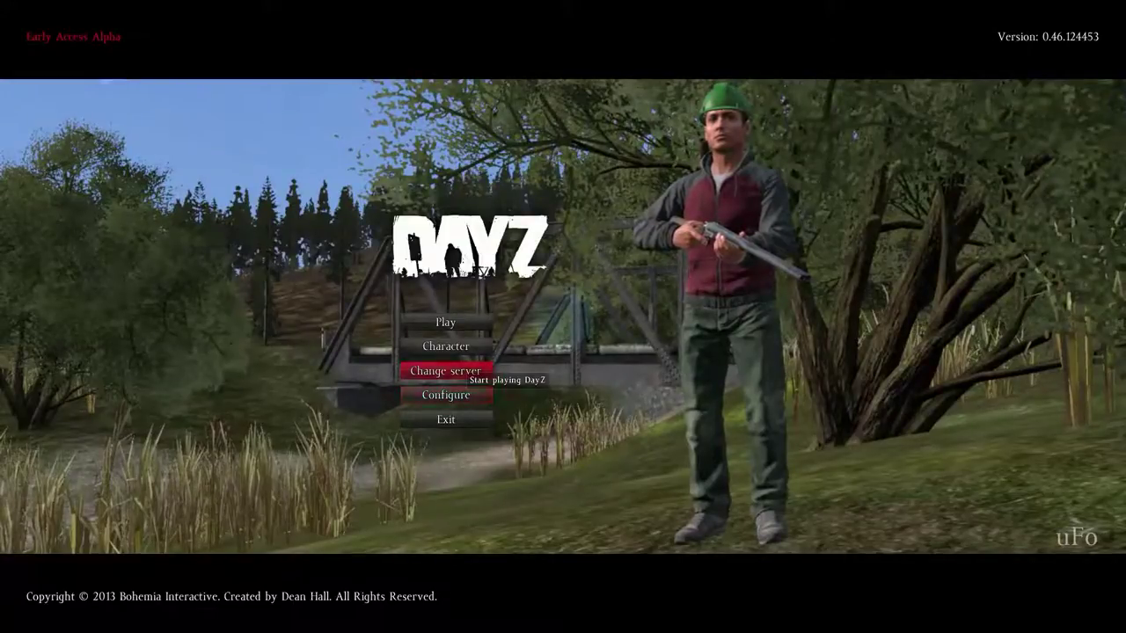
key("Return")
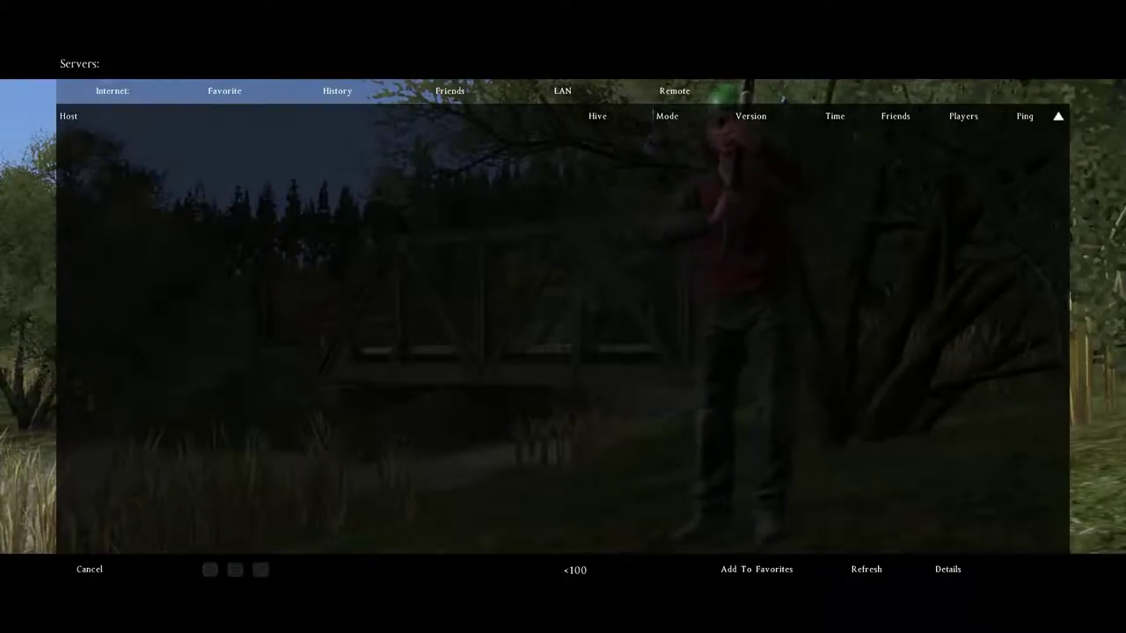
left_click(675, 91)
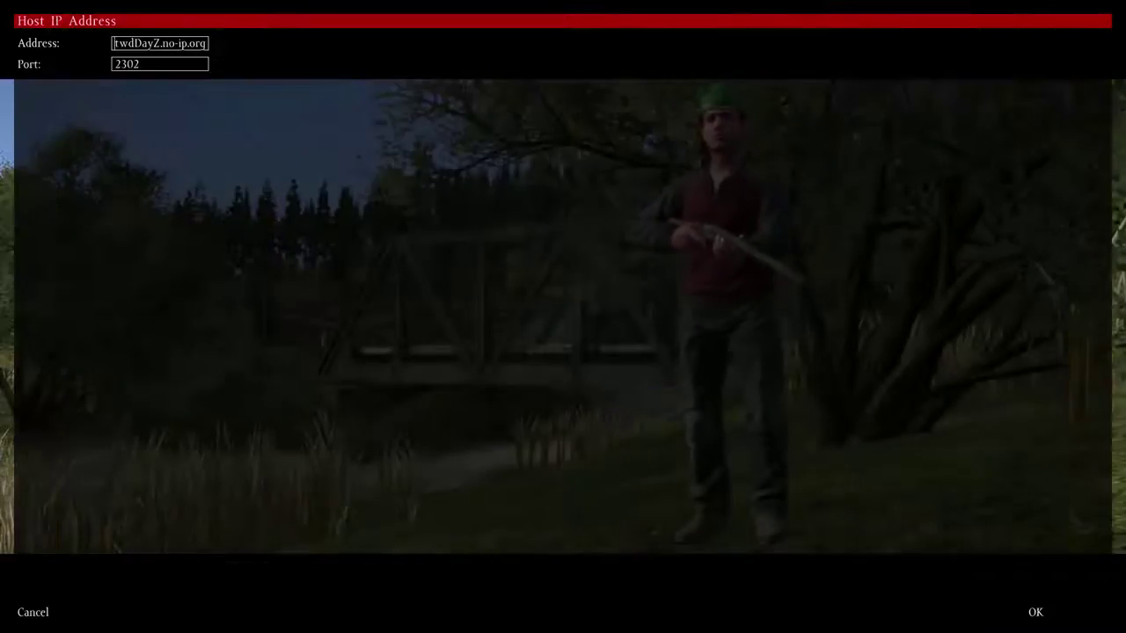
- Replace the remote host address with 109.95.35.199 and confirm it
left_click_drag(204, 43, 191, 43)
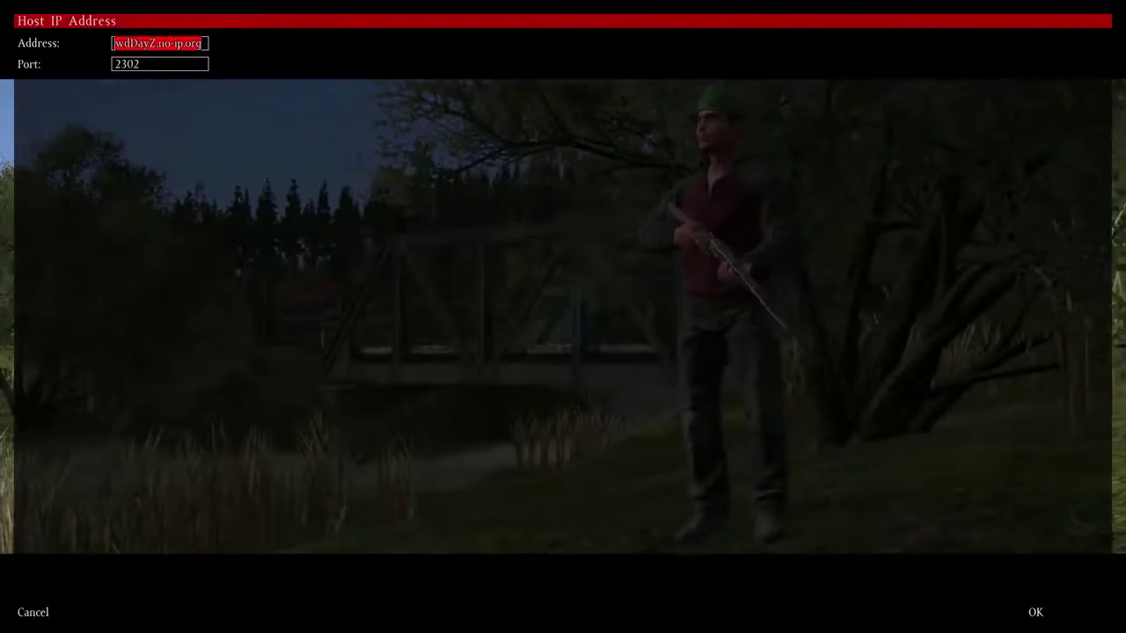
type("8")
key("BackSpace")
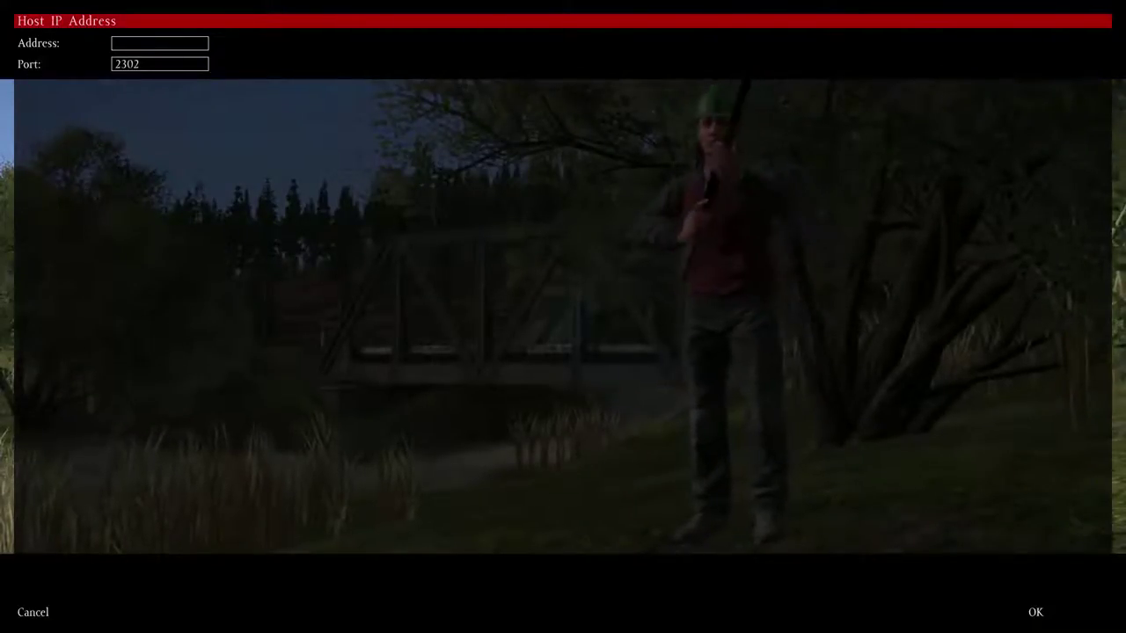
type("109.95.35.199")
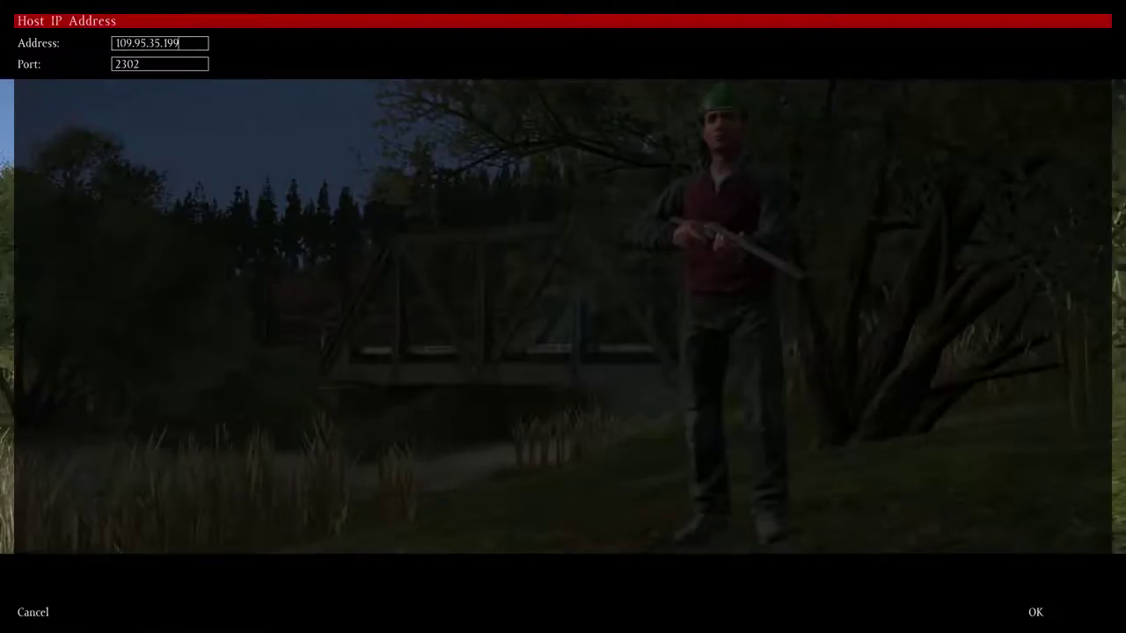
key("Return")
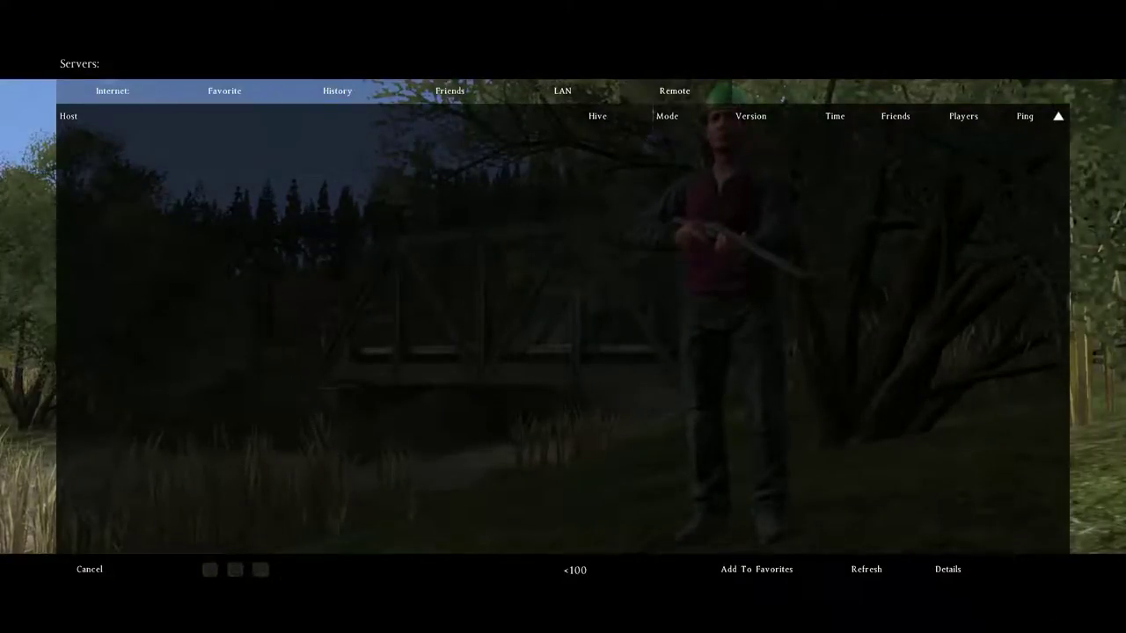
- Reopen the remote host settings, set the port to 2303 and confirm
key("Return")
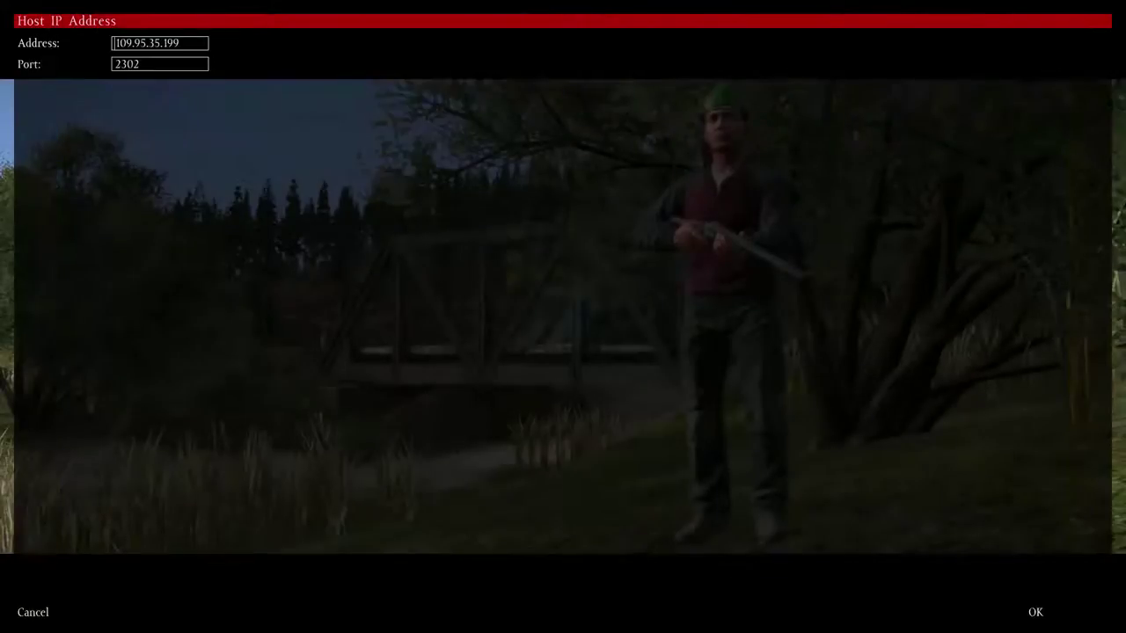
left_click(139, 64)
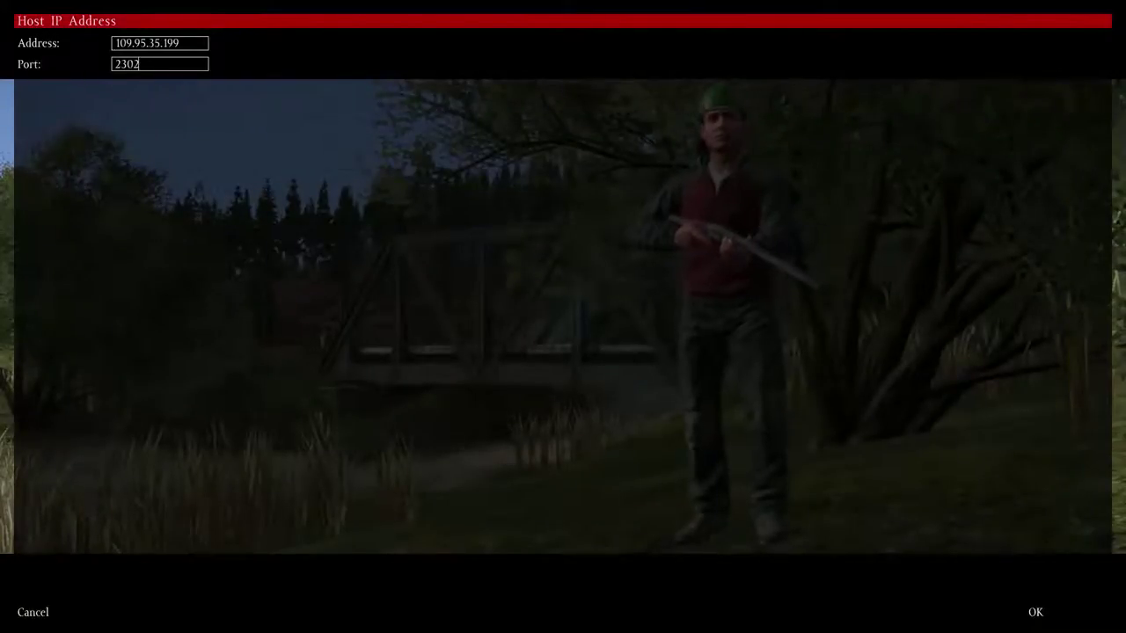
key("shift+Left")
type("3")
key("Return")
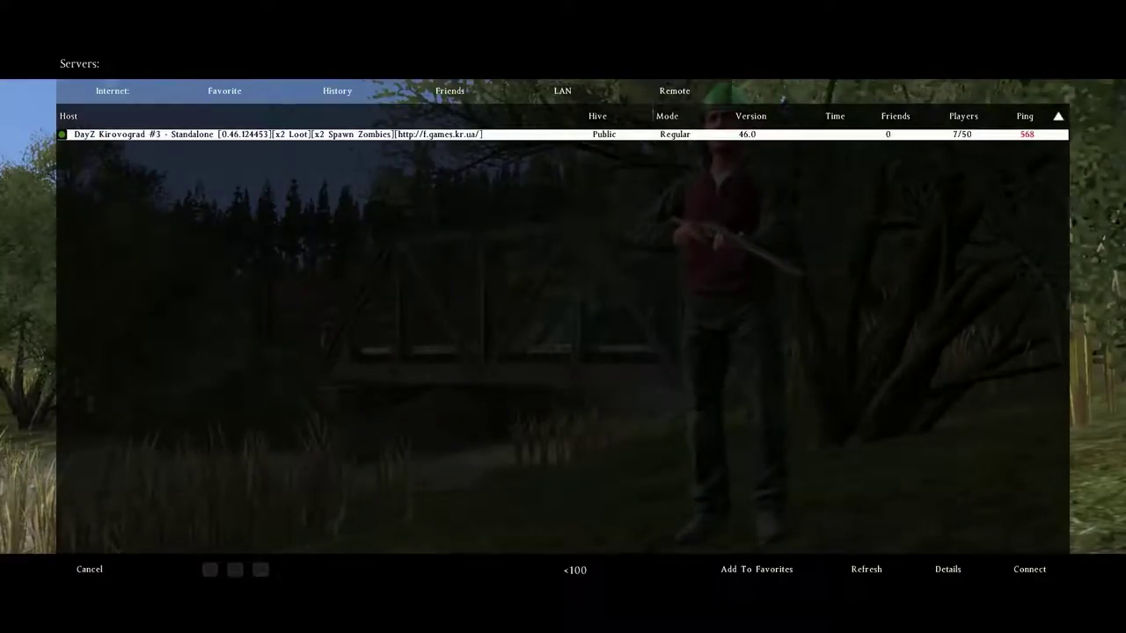
- Recheck the remote host's address and port, keep both, and connect to the DayZ Kirovograd #3 server
key("Return")
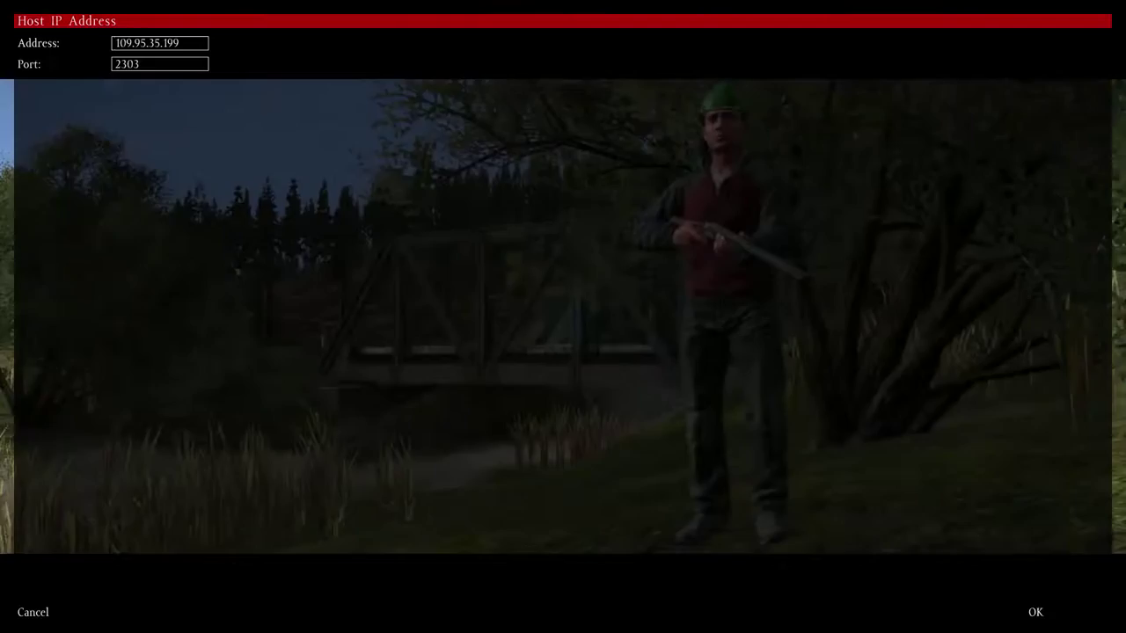
left_click_drag(180, 43, 113, 43)
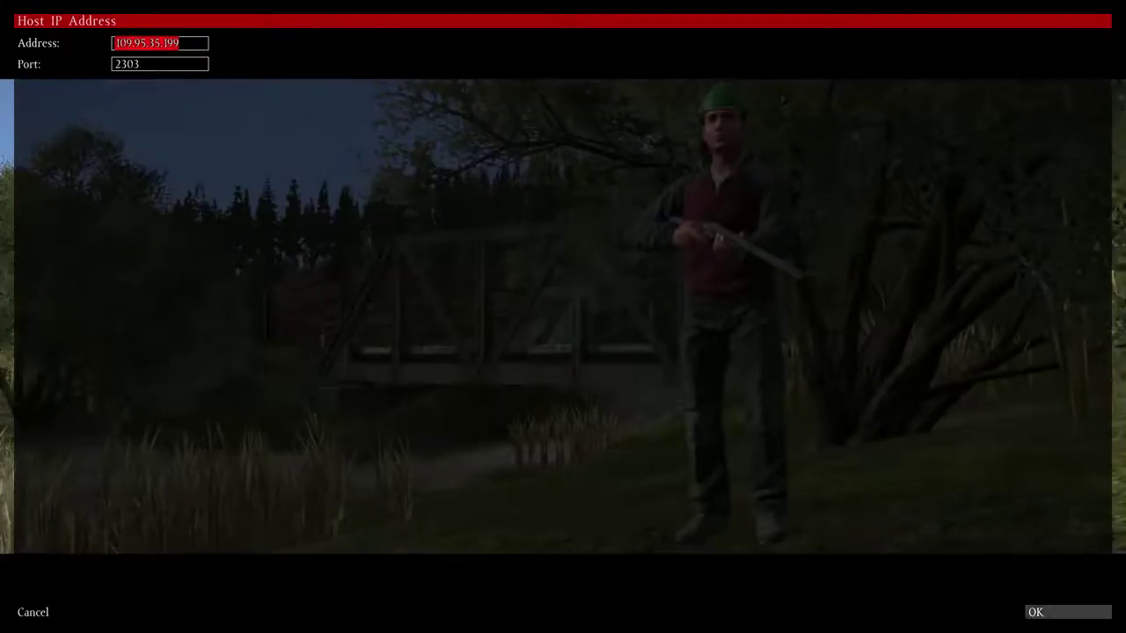
left_click(1035, 612)
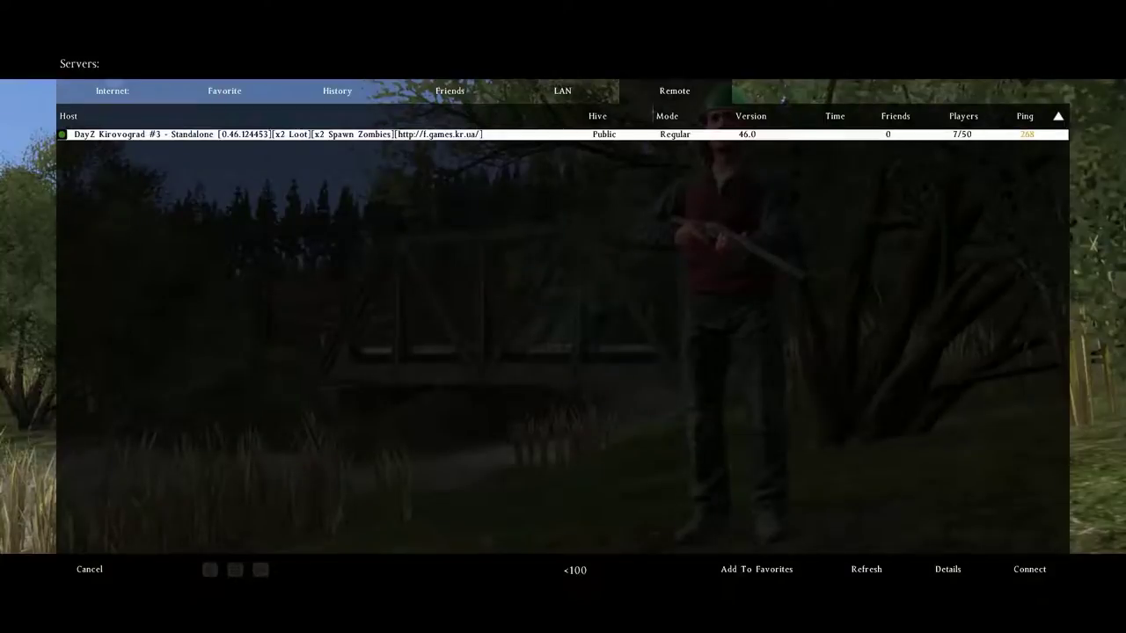
left_click(674, 91)
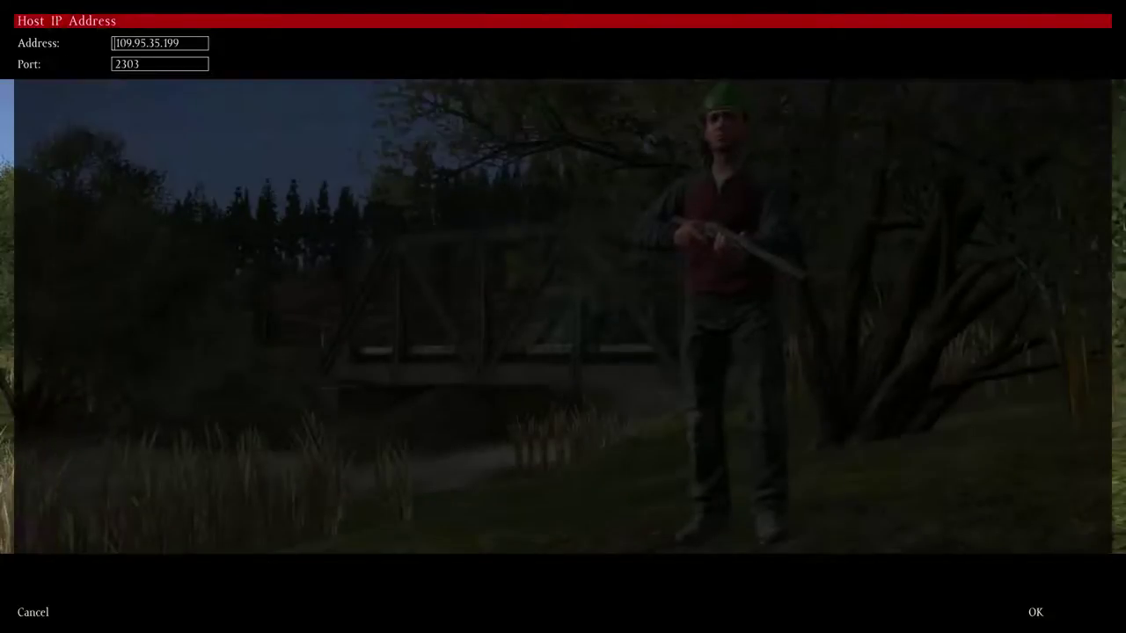
key("Return")
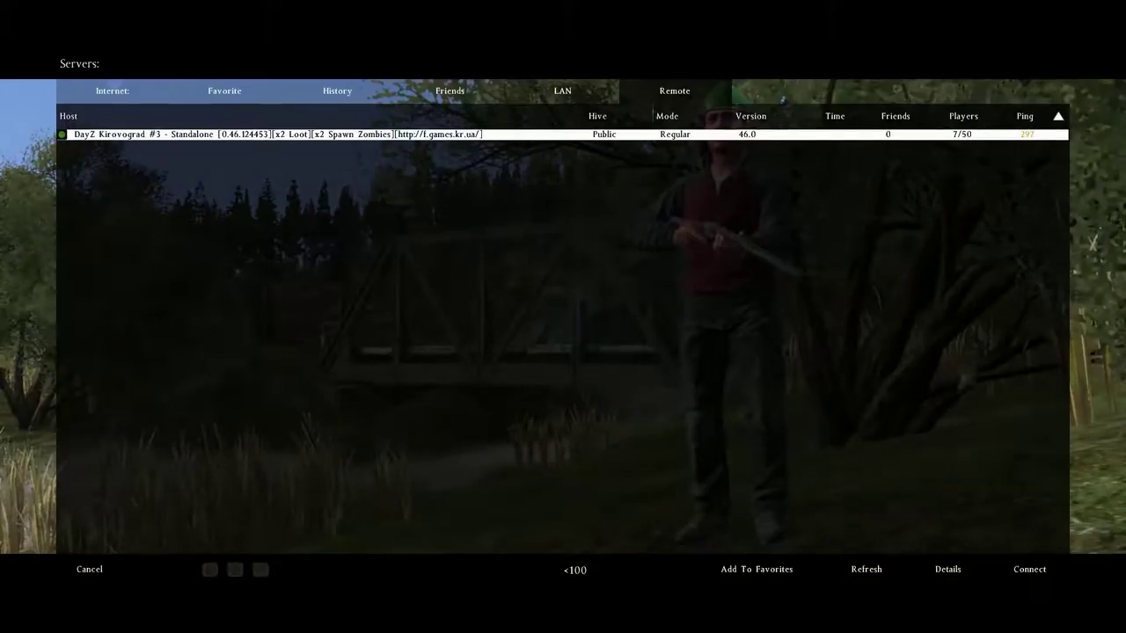
key("Return")
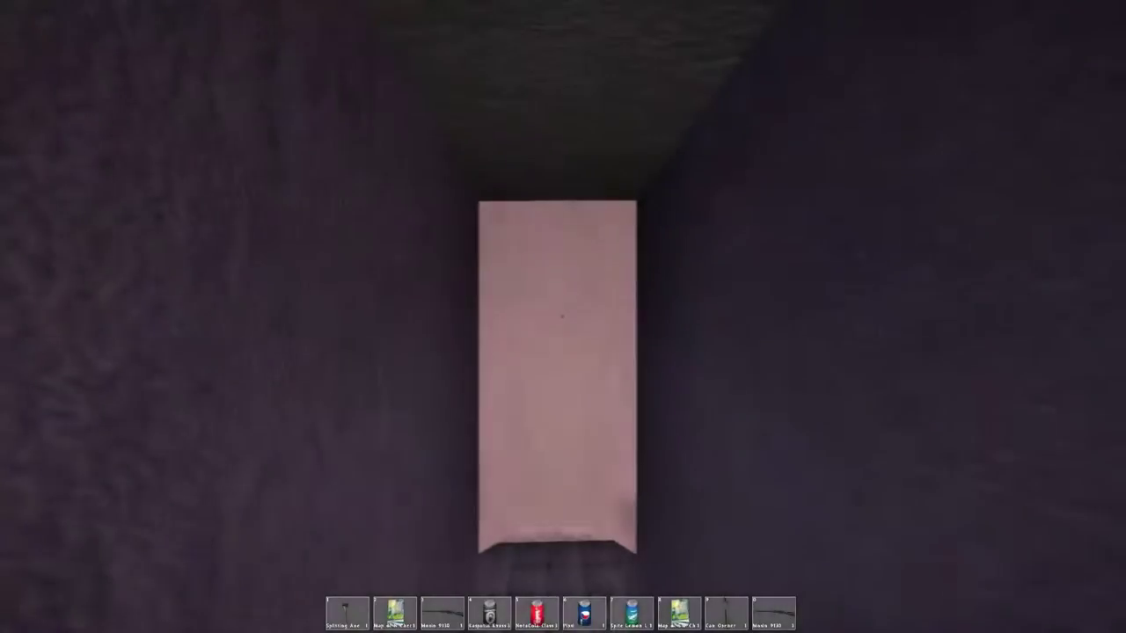
- Switch to third-person view and look through the character's inventory, including the Orange Mountain Backpack's contents
key("KP_Enter")
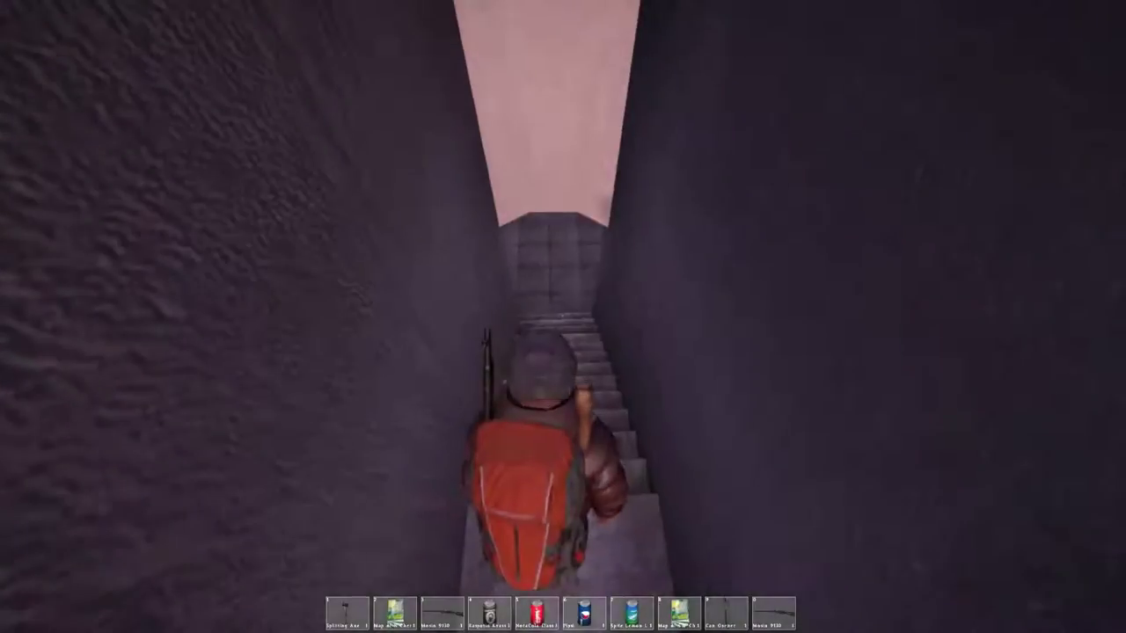
key("Tab")
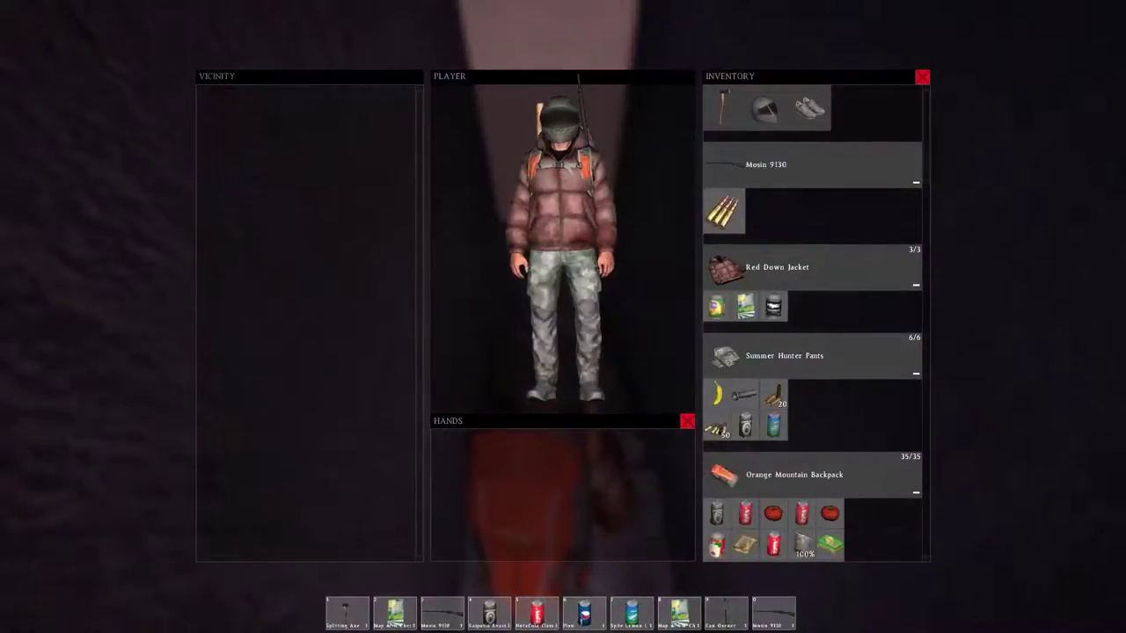
scroll(811, 316, "down", 5)
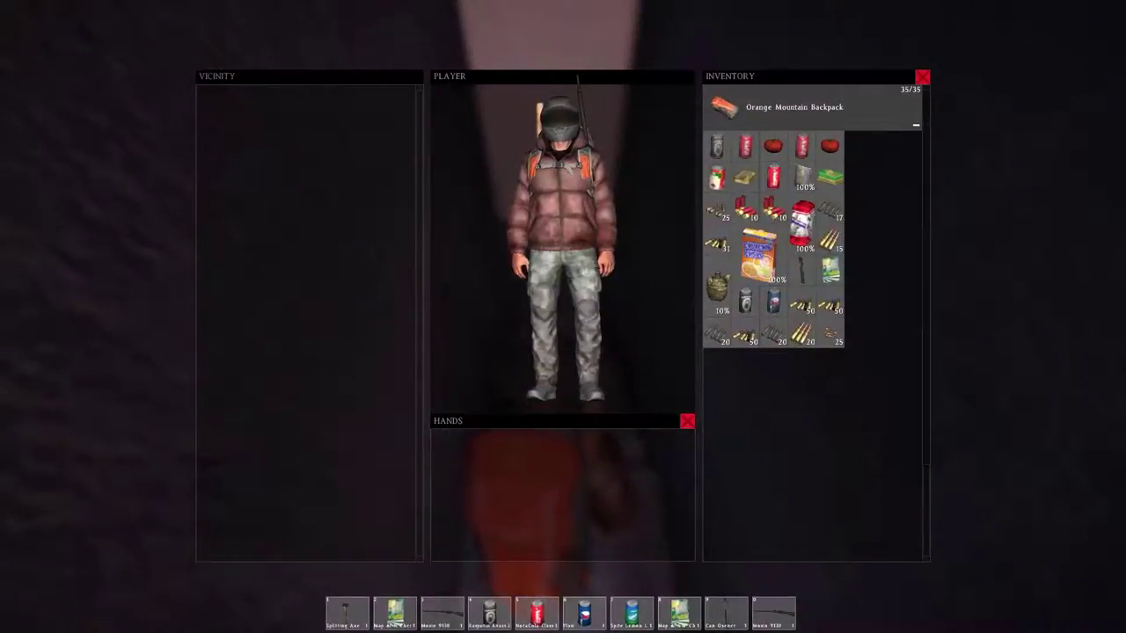
scroll(812, 316, "up", 5)
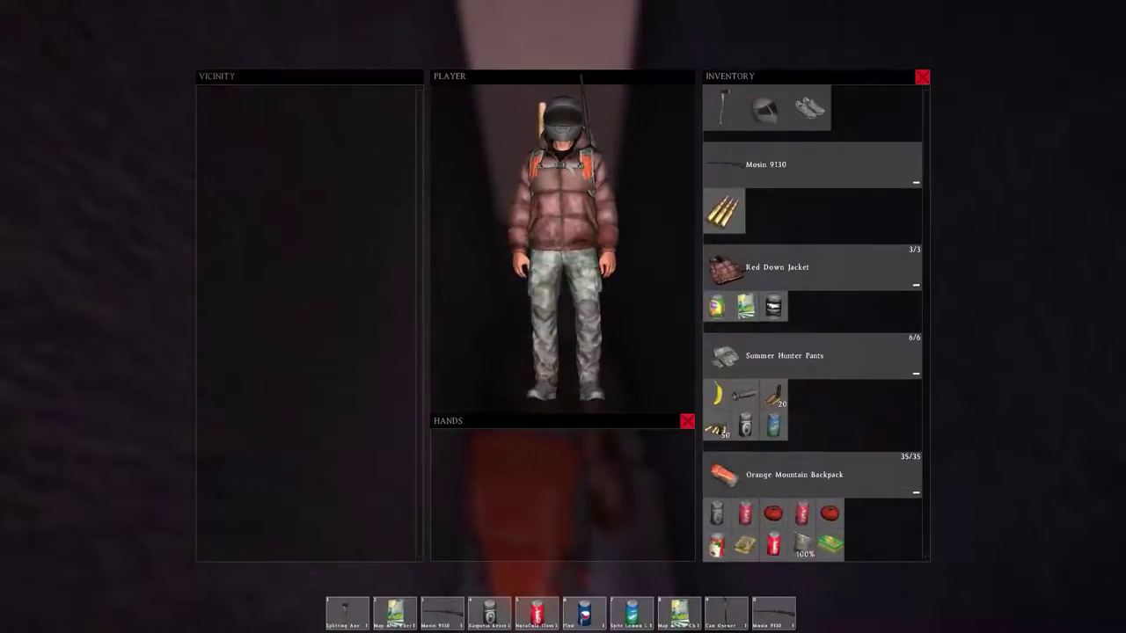
key("Tab")
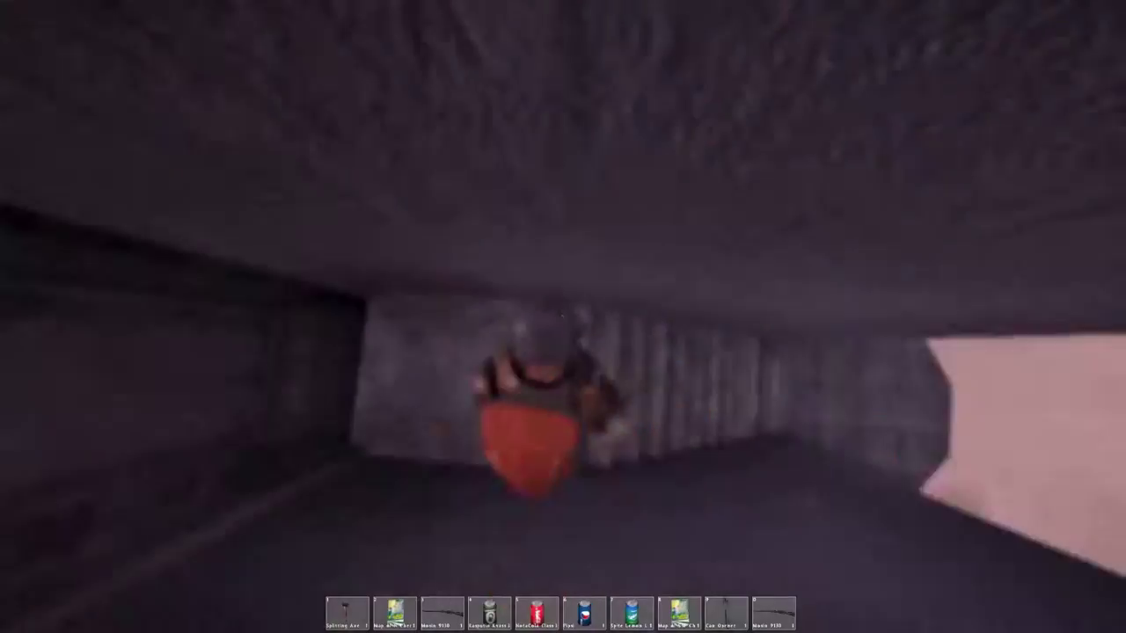
key("Tab")
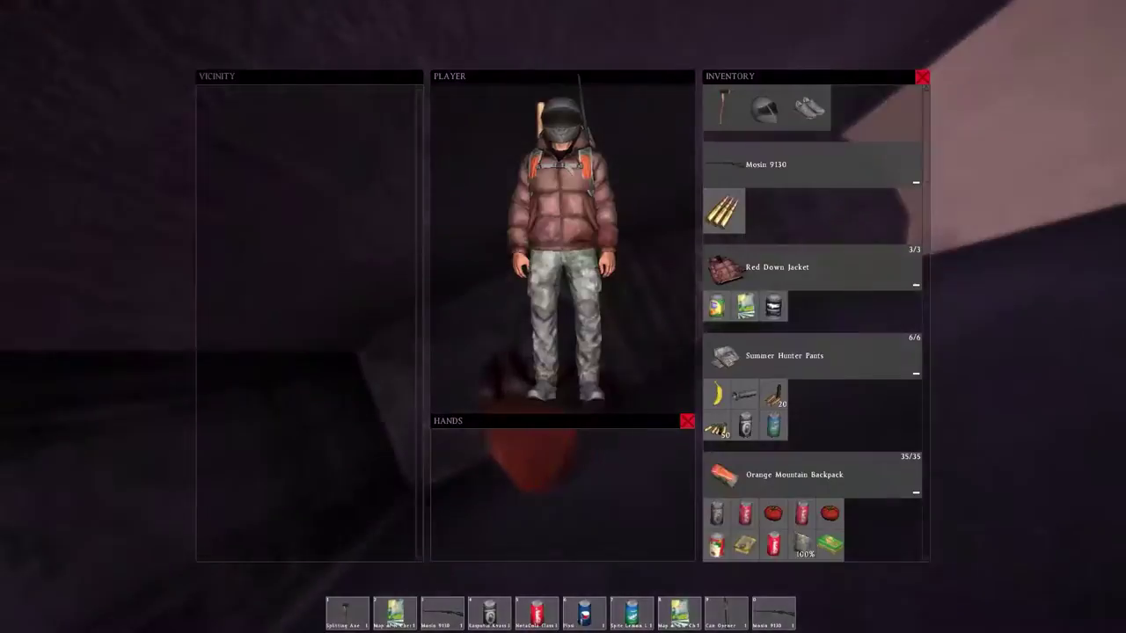
key("Tab")
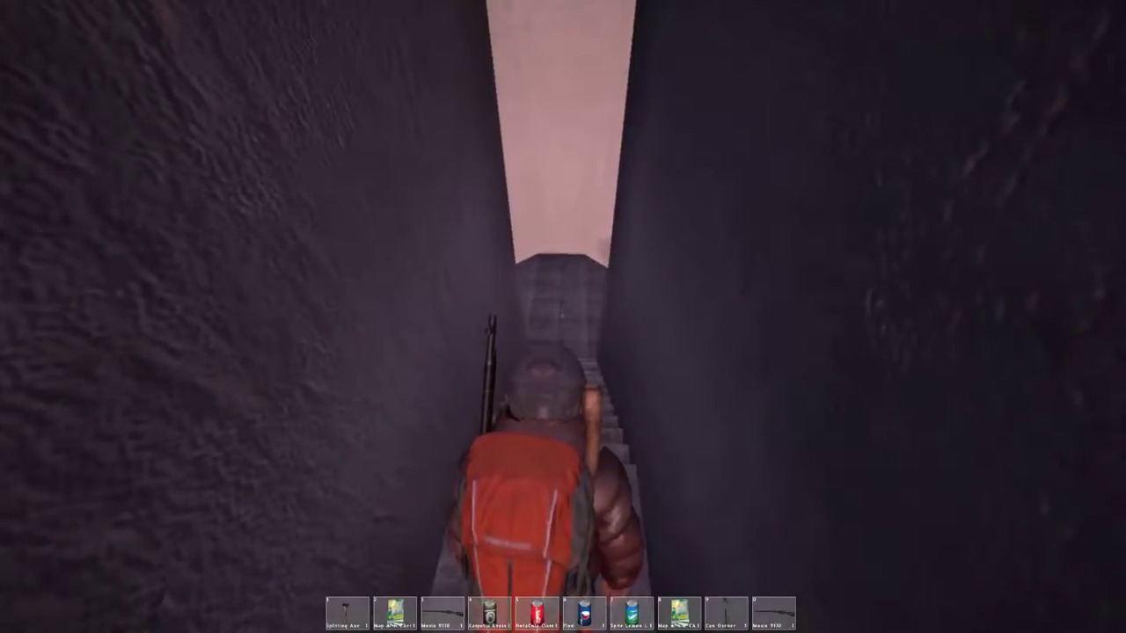
- Take the Mosin 9130 in hand, return to first-person view and walk down the stairs and through the room to the open doorway
key("3")
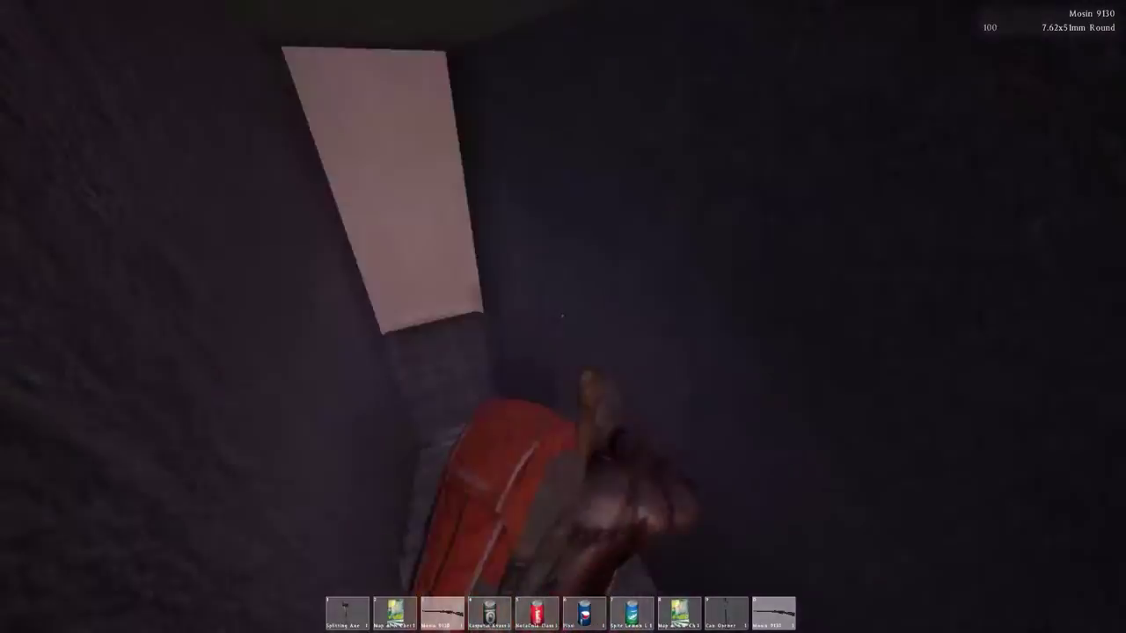
key("v")
key("w")
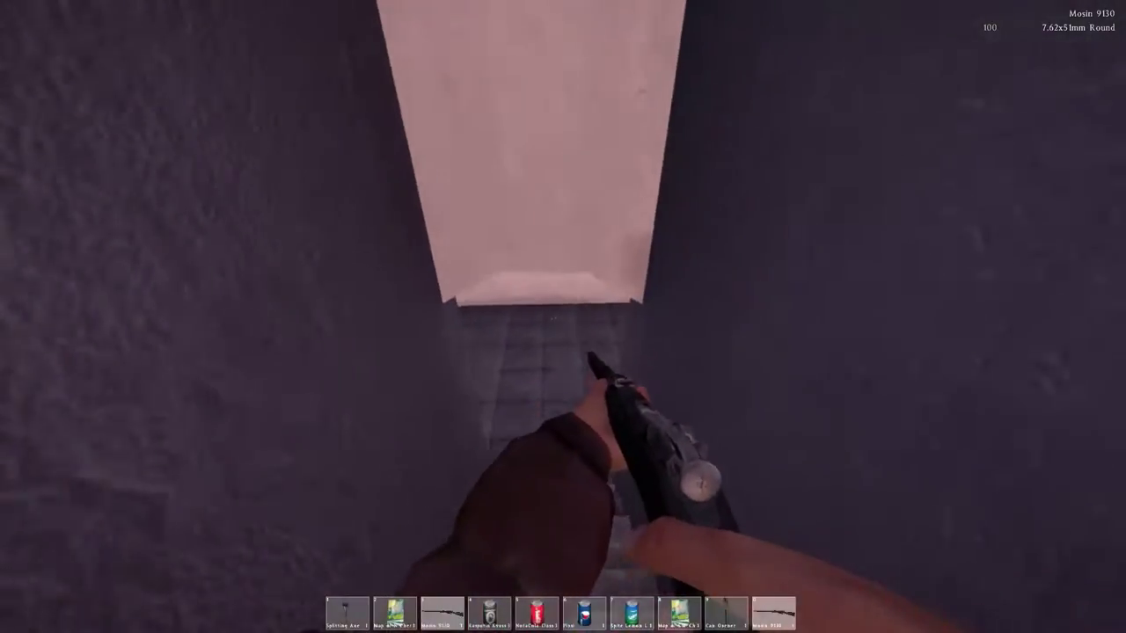
key("w")
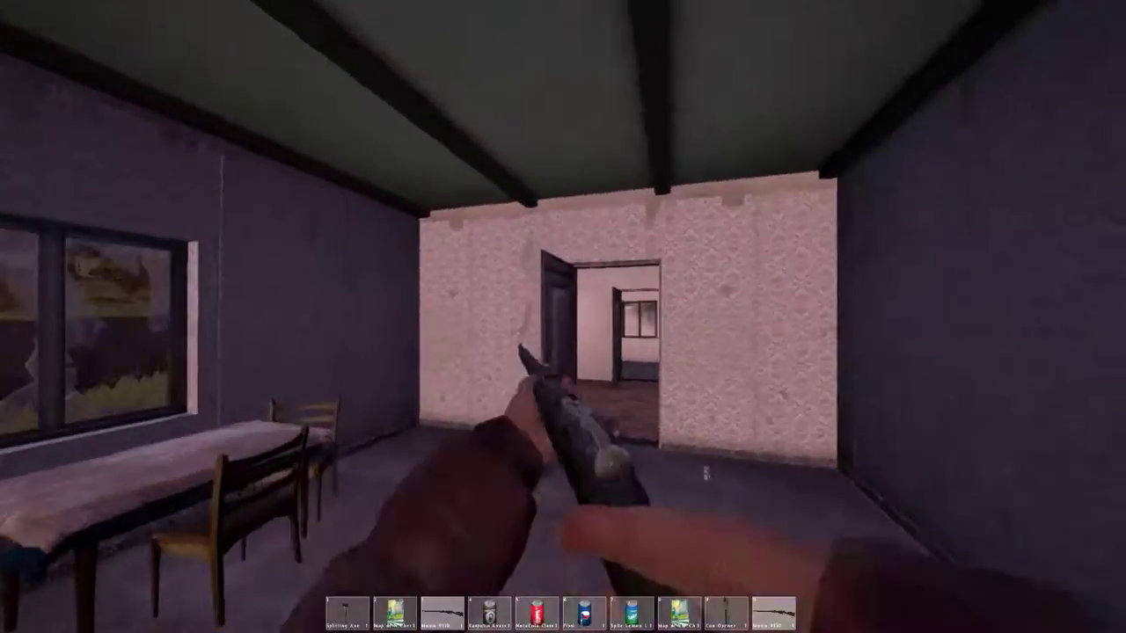
key("w")
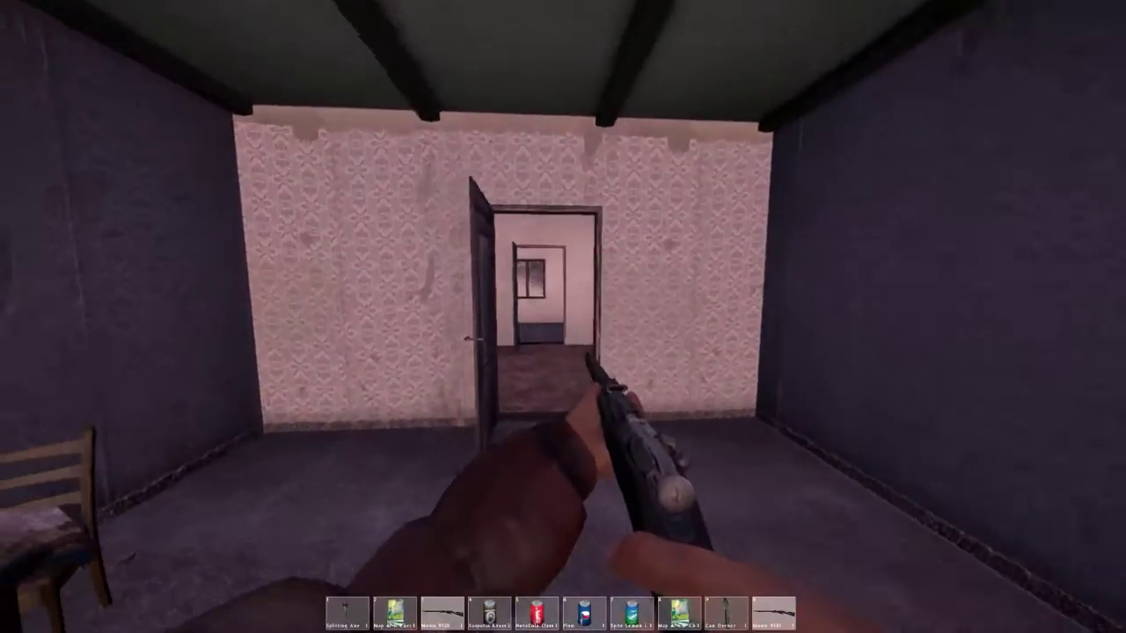
key("w")
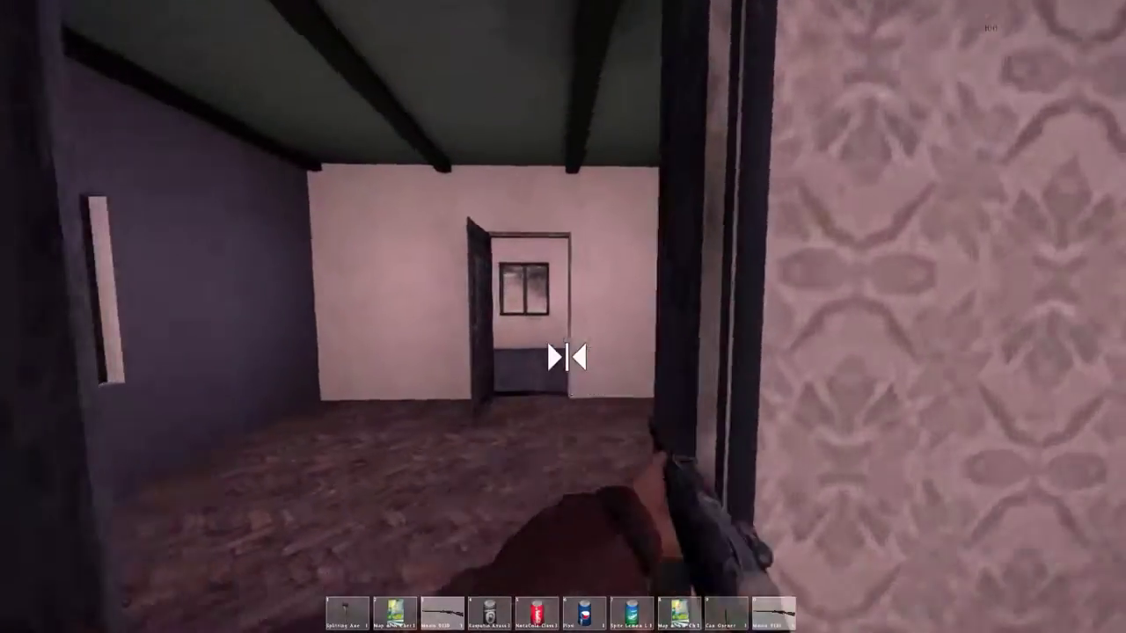
- Back away from the doorway and put the Mosin 9130 away
key("s")
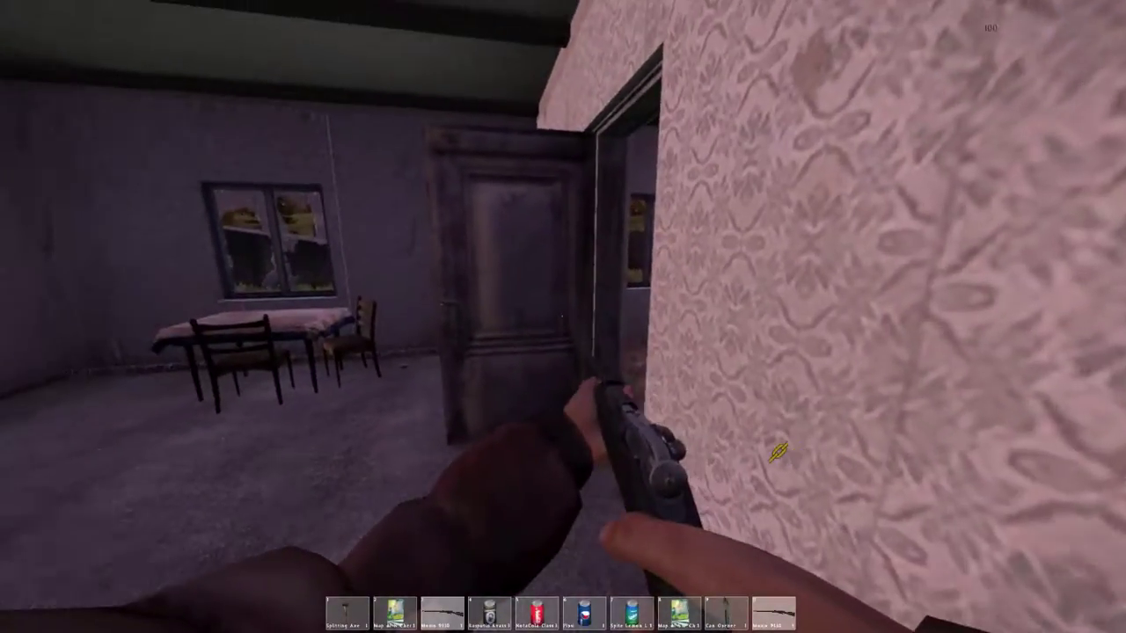
key("3")
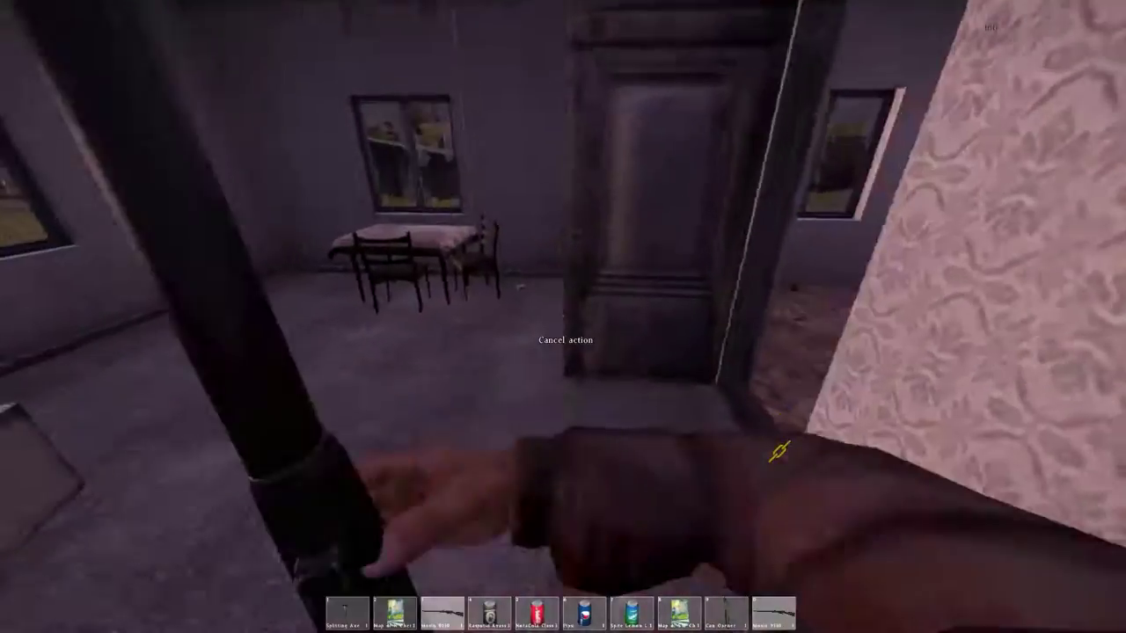
key("s")
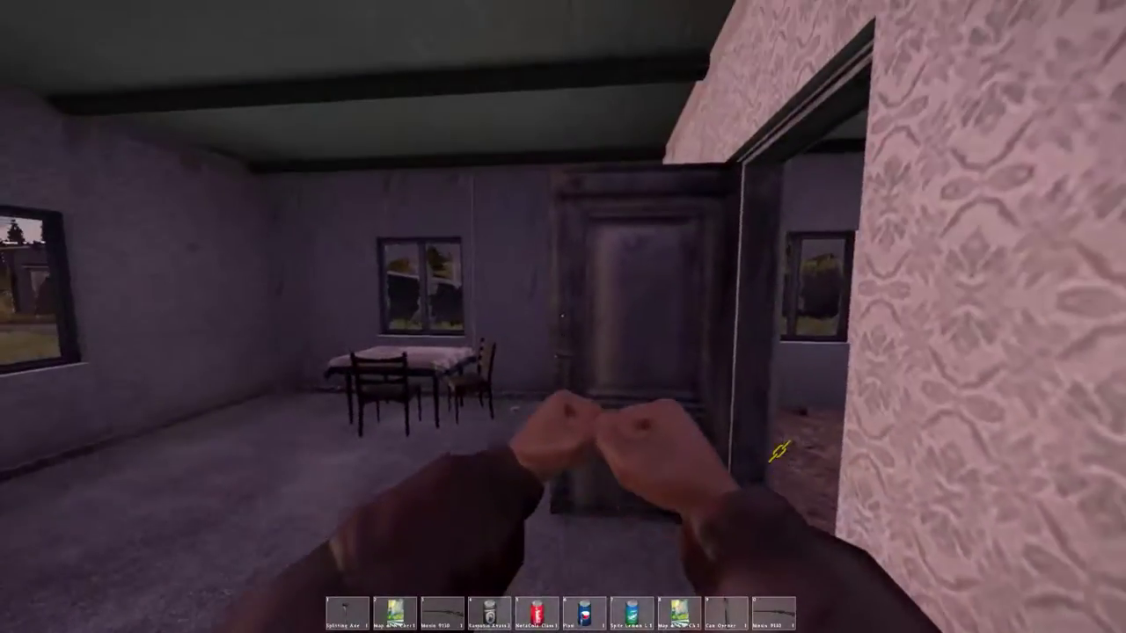
- Exit the game session and leave the server browser for the main menu
key("Escape")
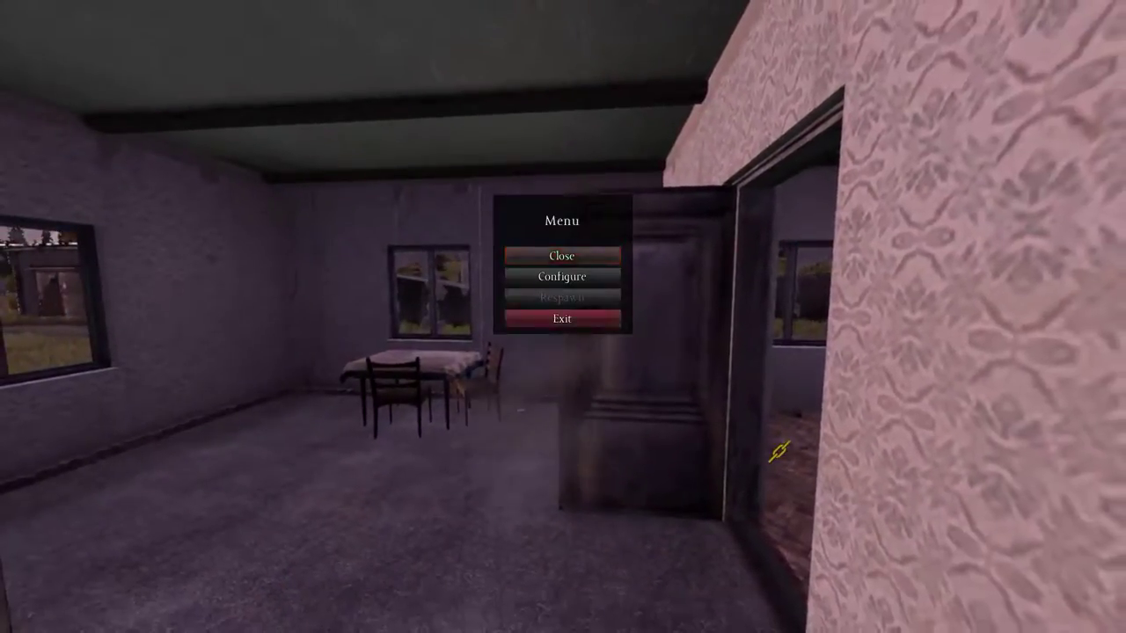
left_click(562, 319)
left_click(562, 342)
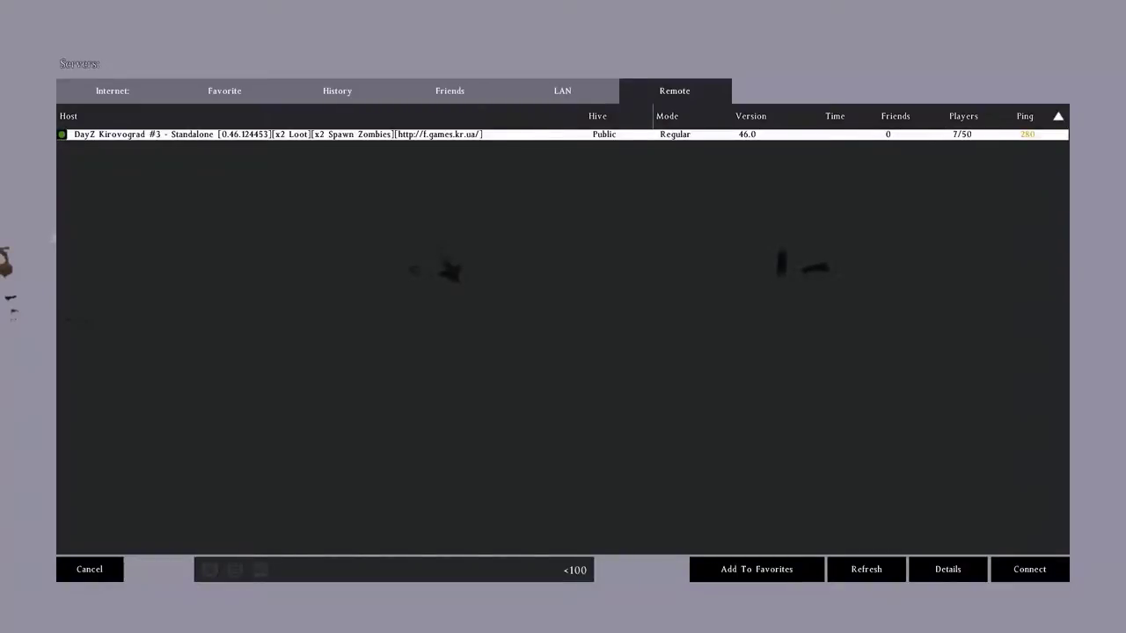
key("Escape")
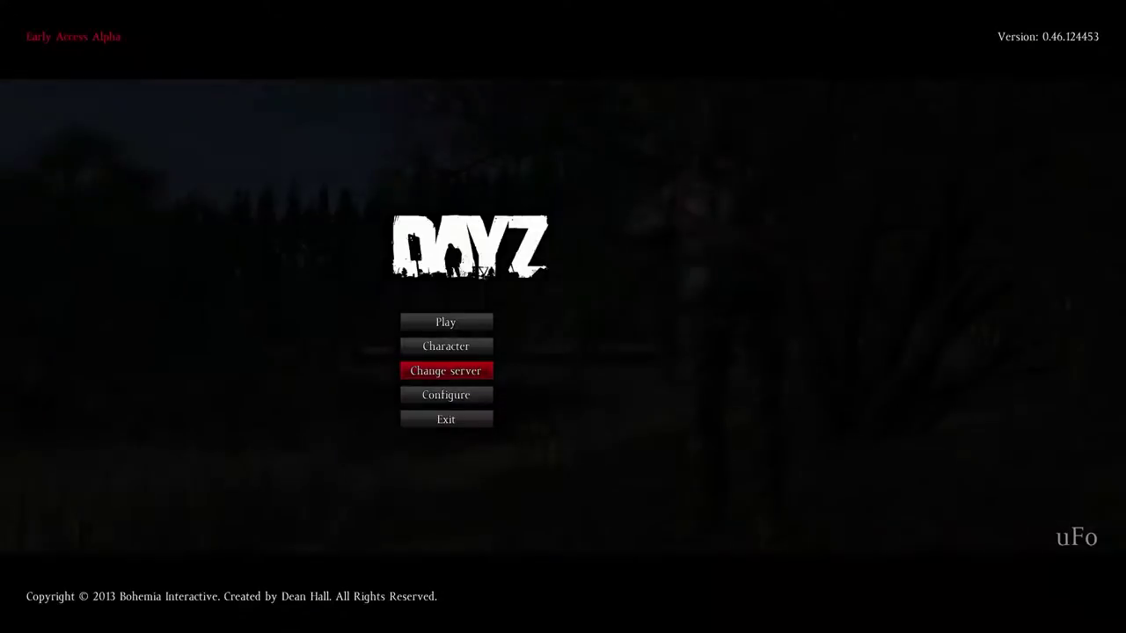